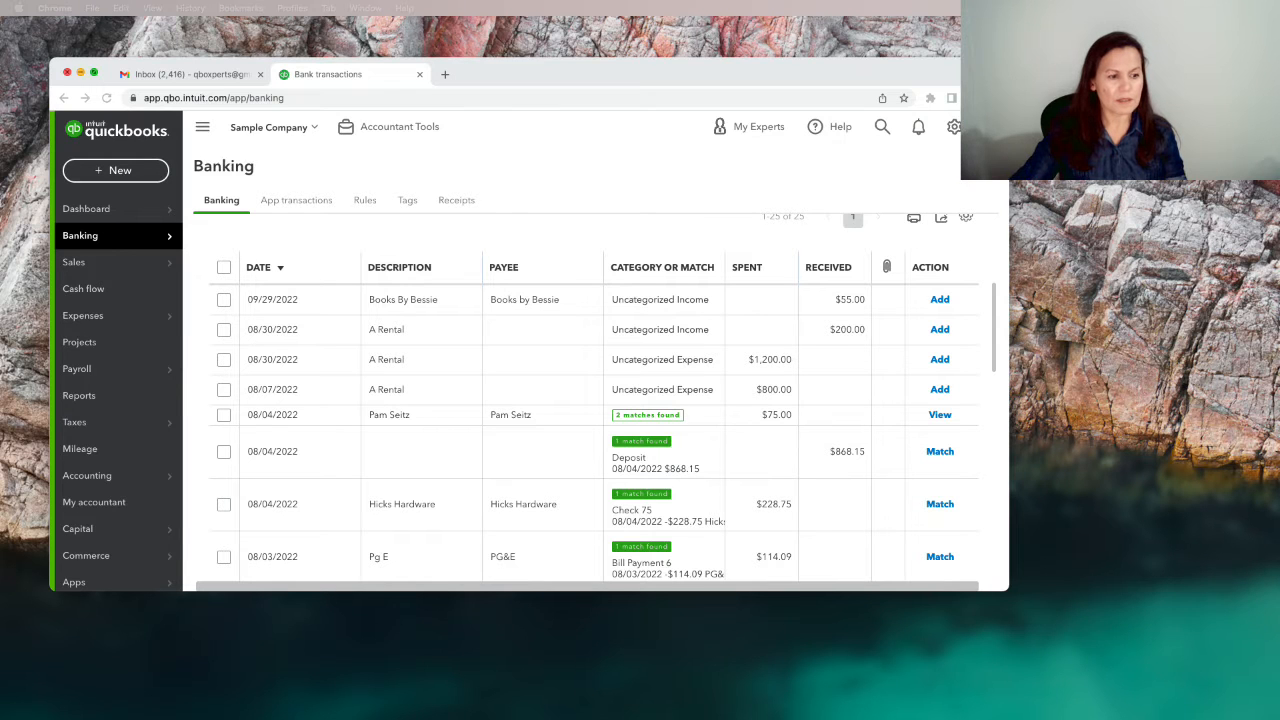
Step: Enlarge the browser window and open the company's Chart of Accounts
left_click(94, 72)
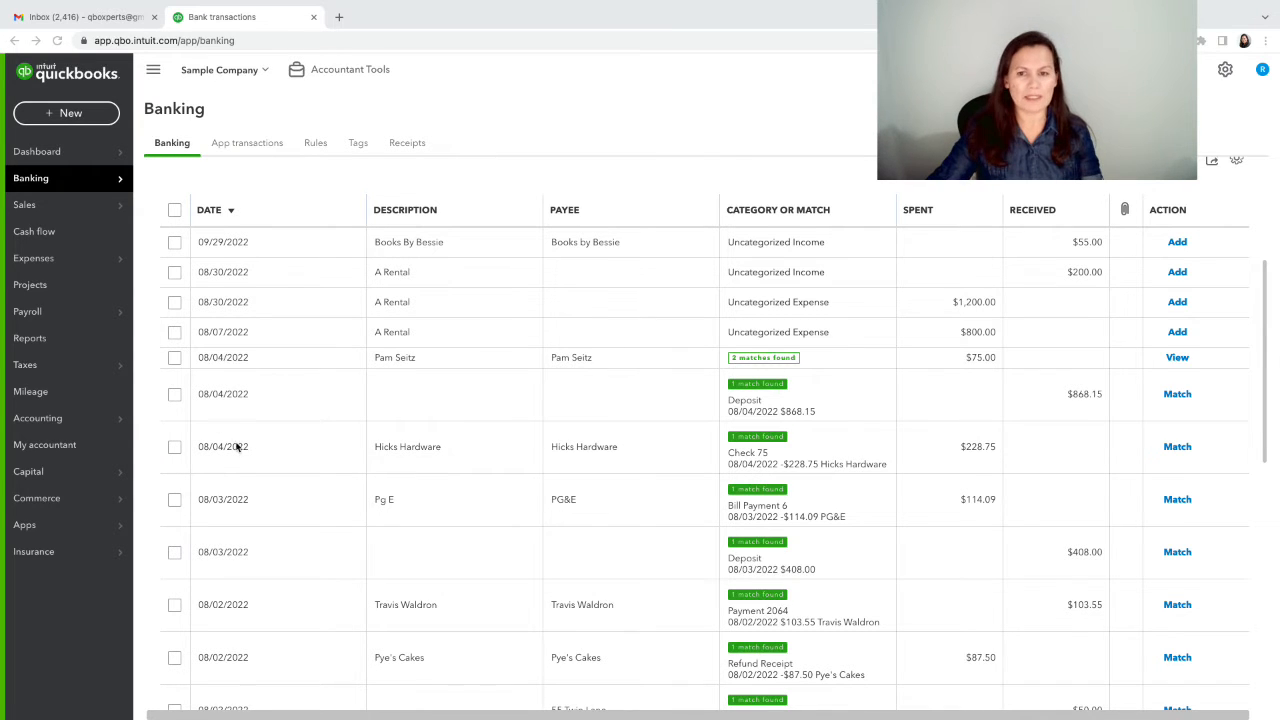
scroll(308, 500, "up", 3)
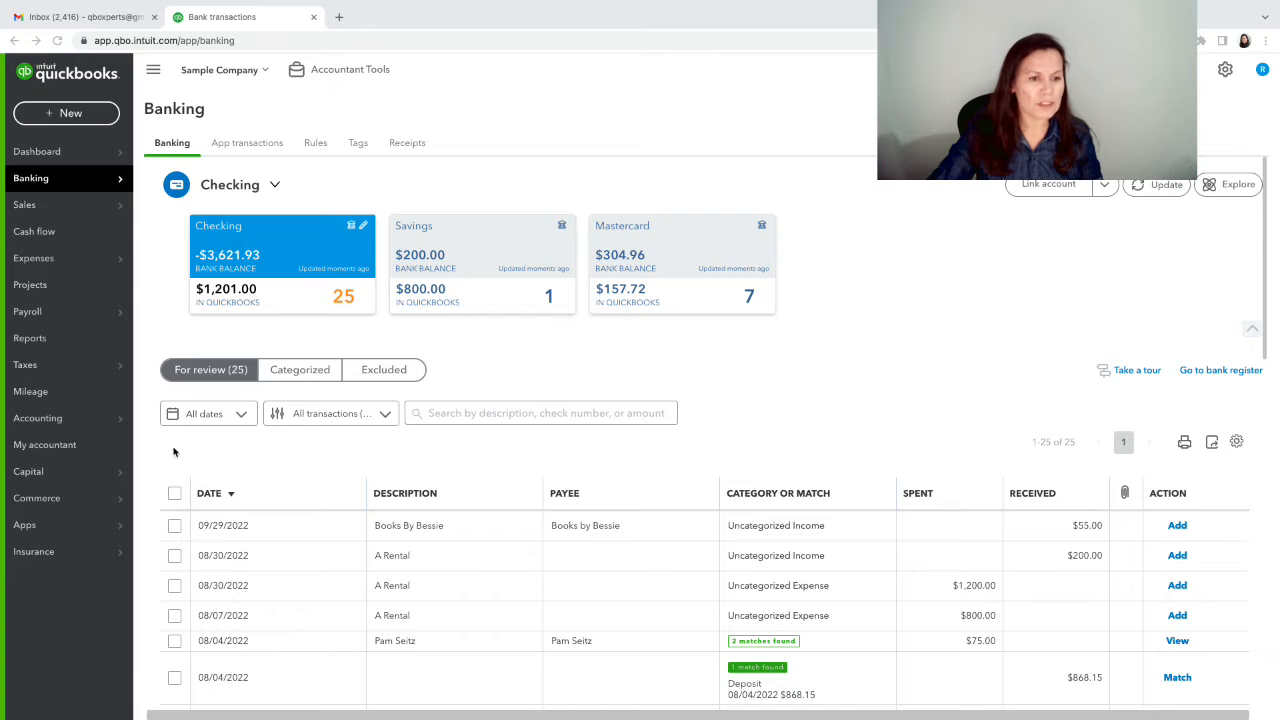
mouse_move(60, 420)
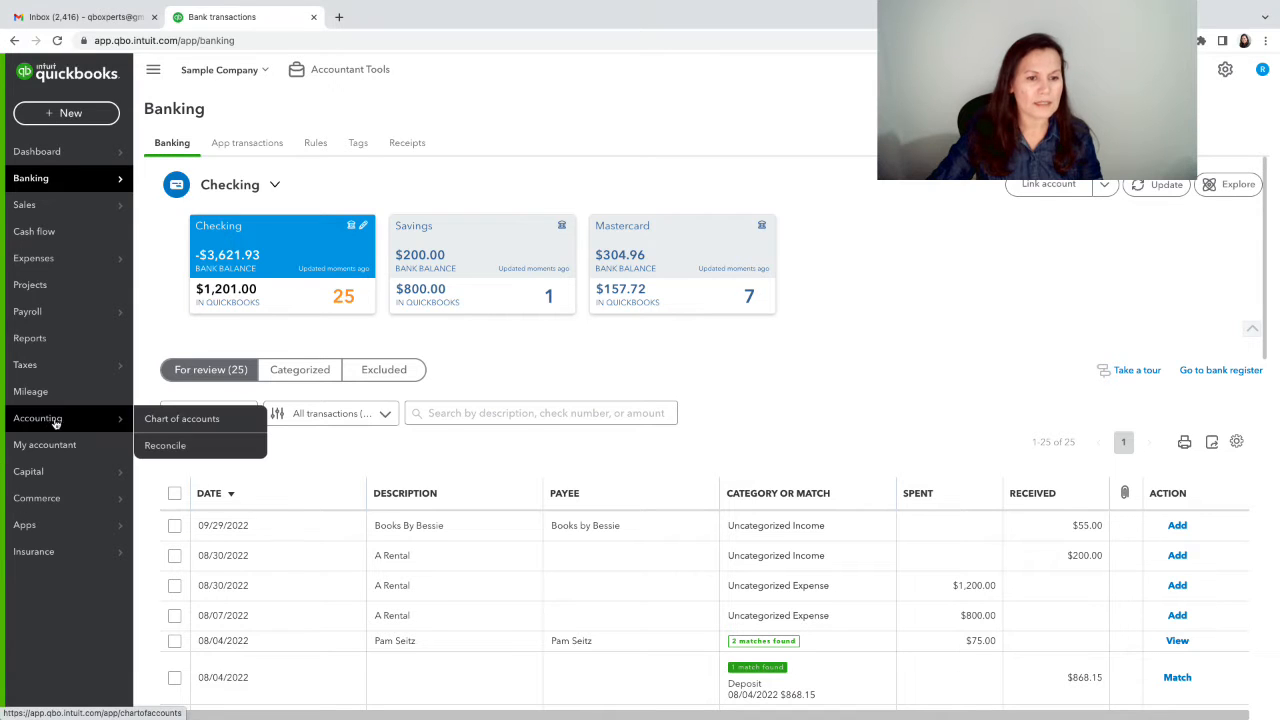
left_click(172, 420)
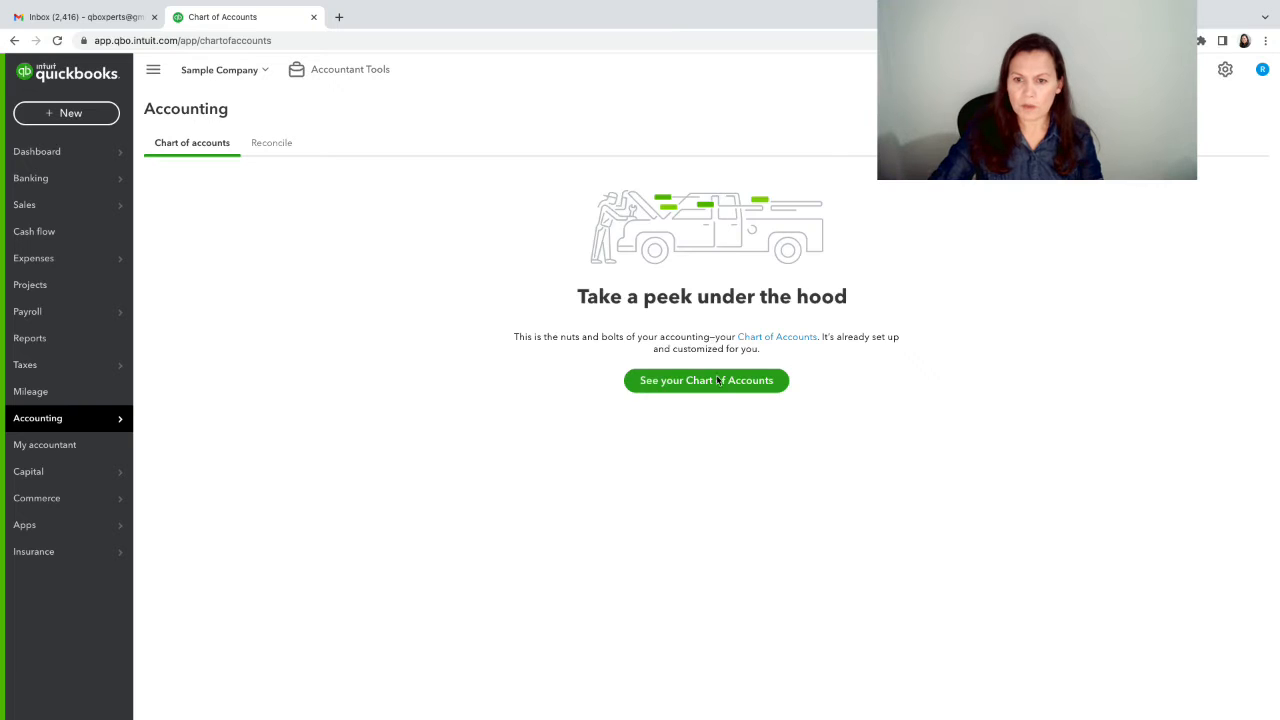
left_click(706, 386)
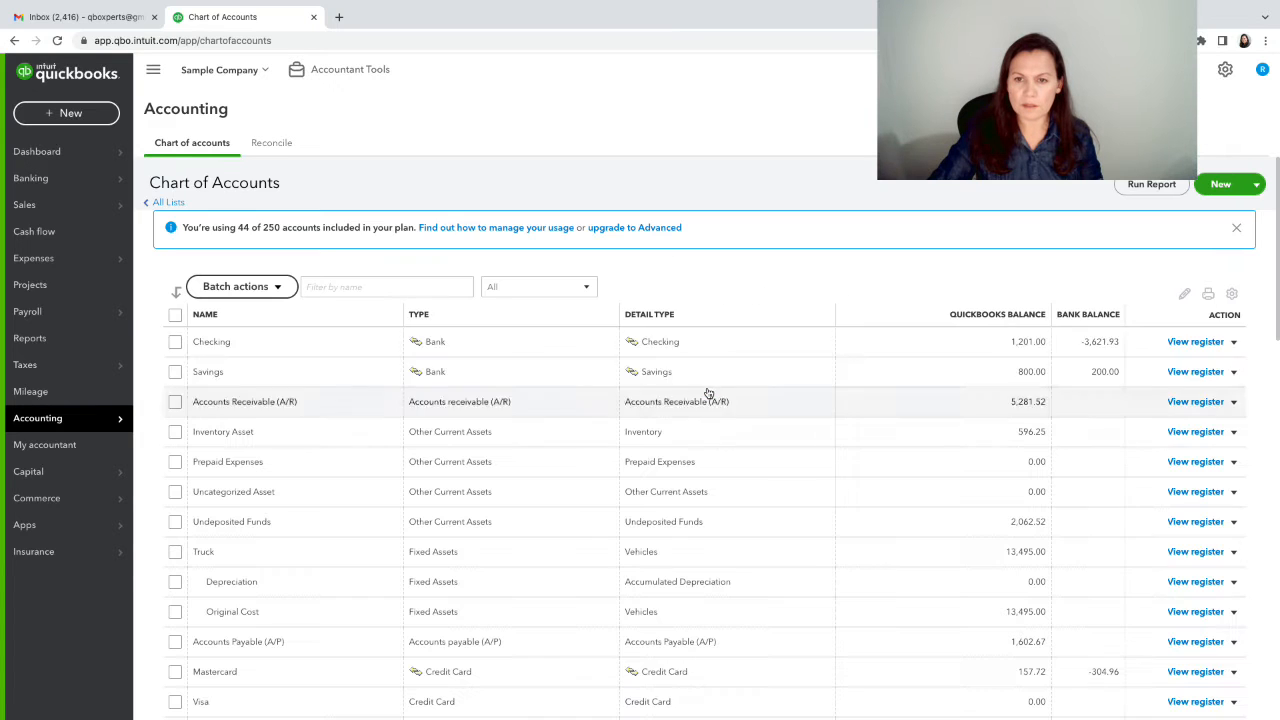
Step: Start a new liability account saved under Other Current Liabilities, with Other Current Liabilities as its tax form section
left_click(1221, 184)
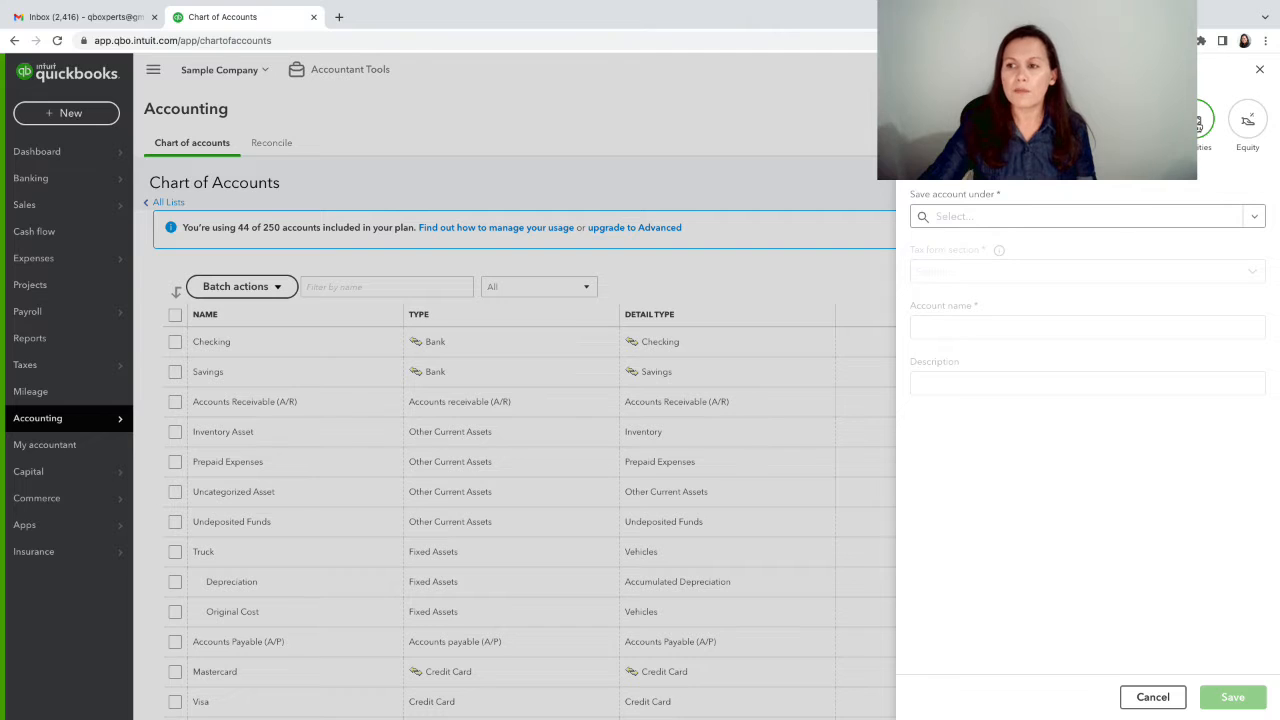
left_click(1200, 132)
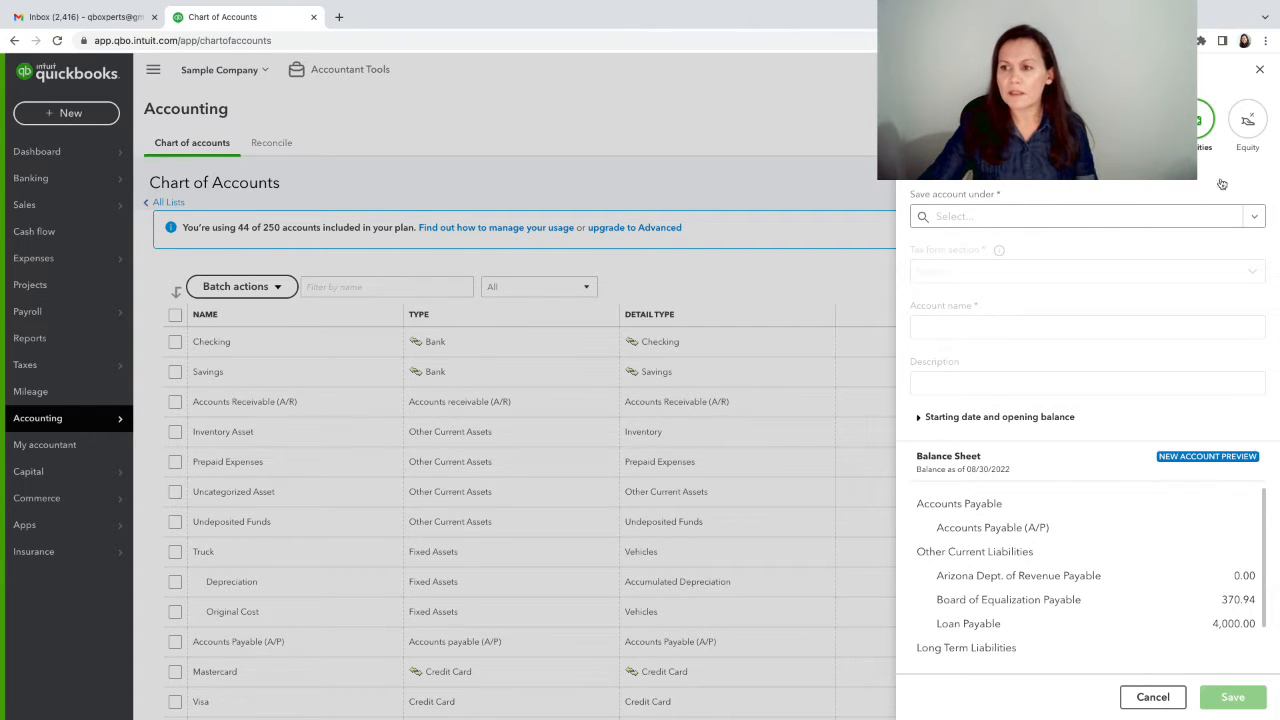
left_click(1249, 218)
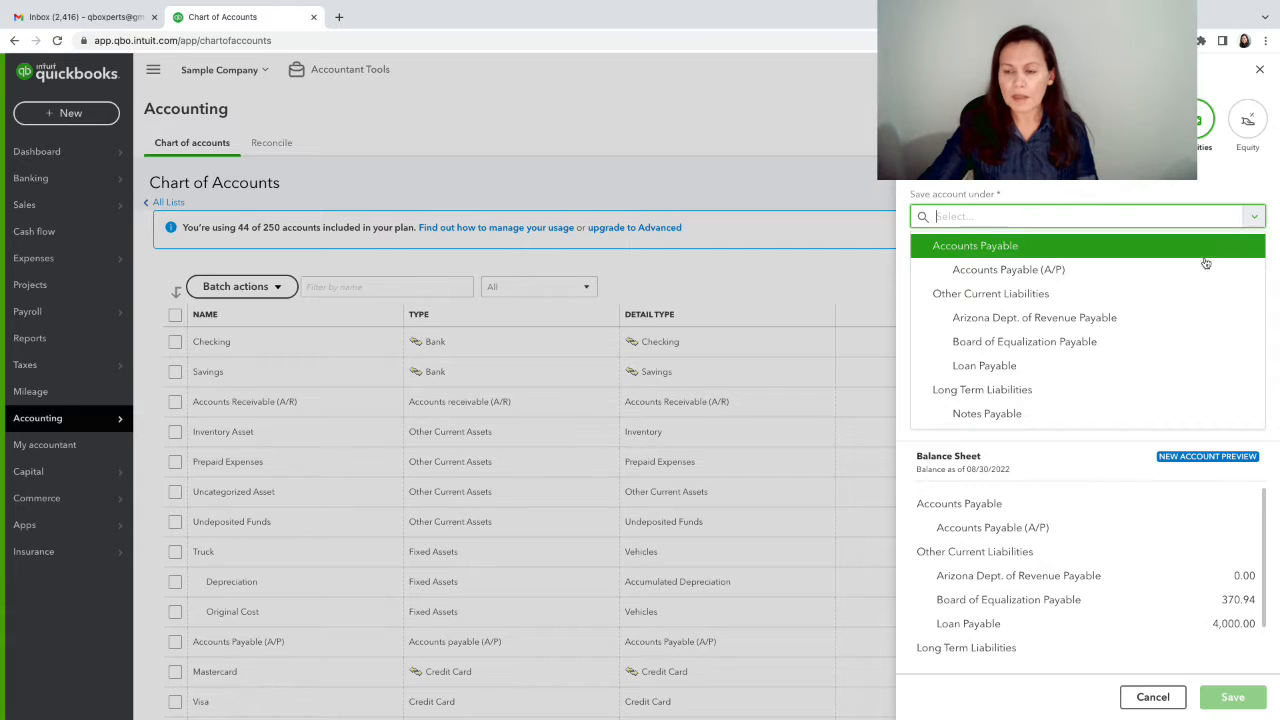
left_click(1024, 306)
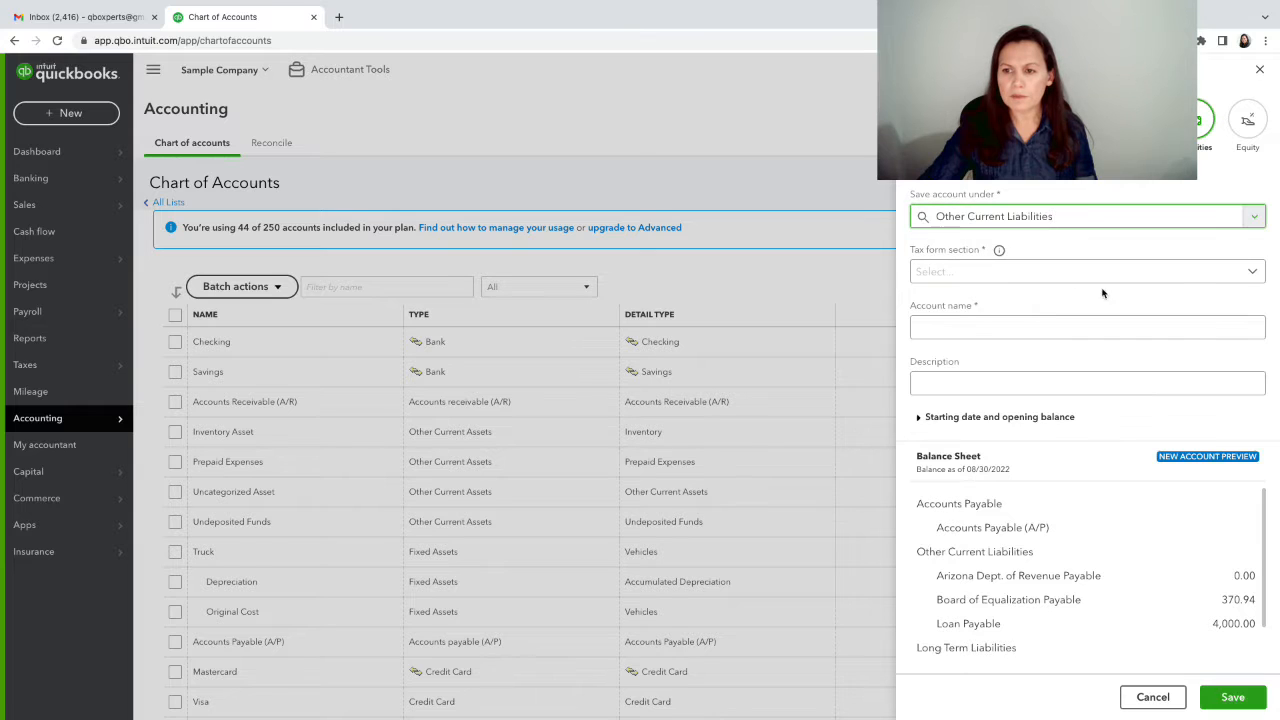
left_click(1187, 280)
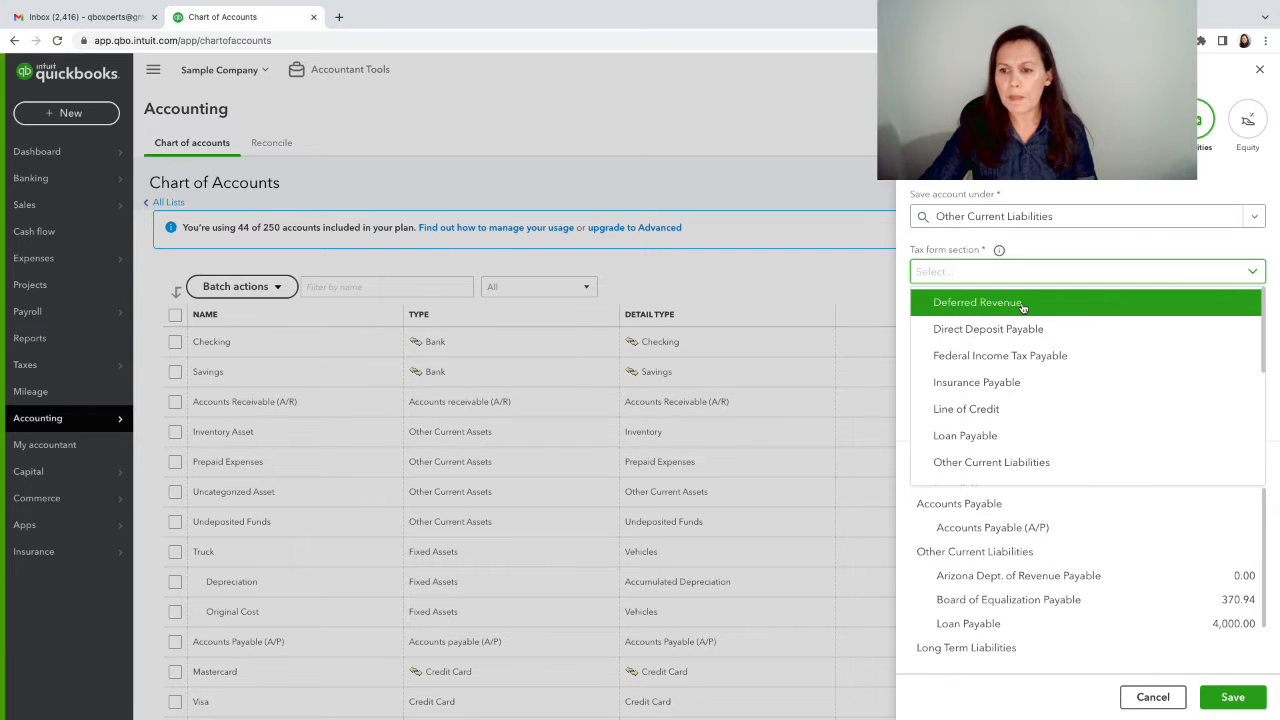
left_click(1010, 462)
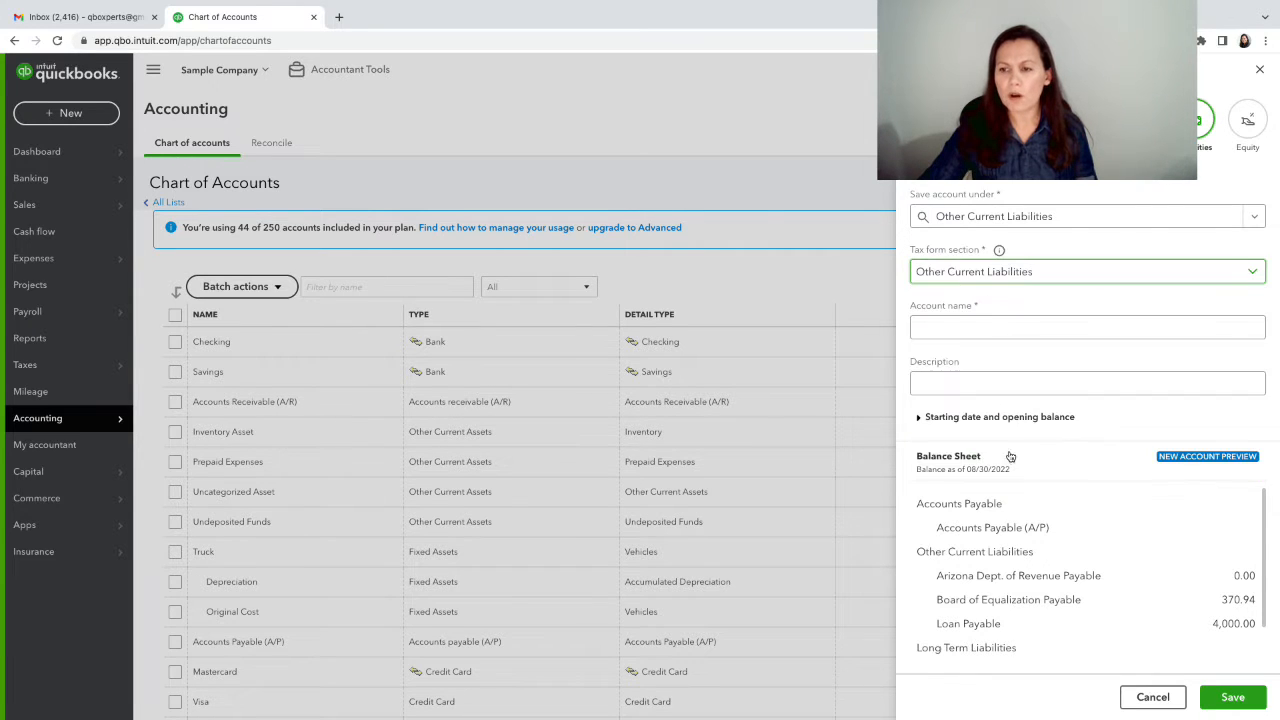
Step: Name the new liability account Refundable Deposits, leave its description empty and save it
left_click(1033, 329)
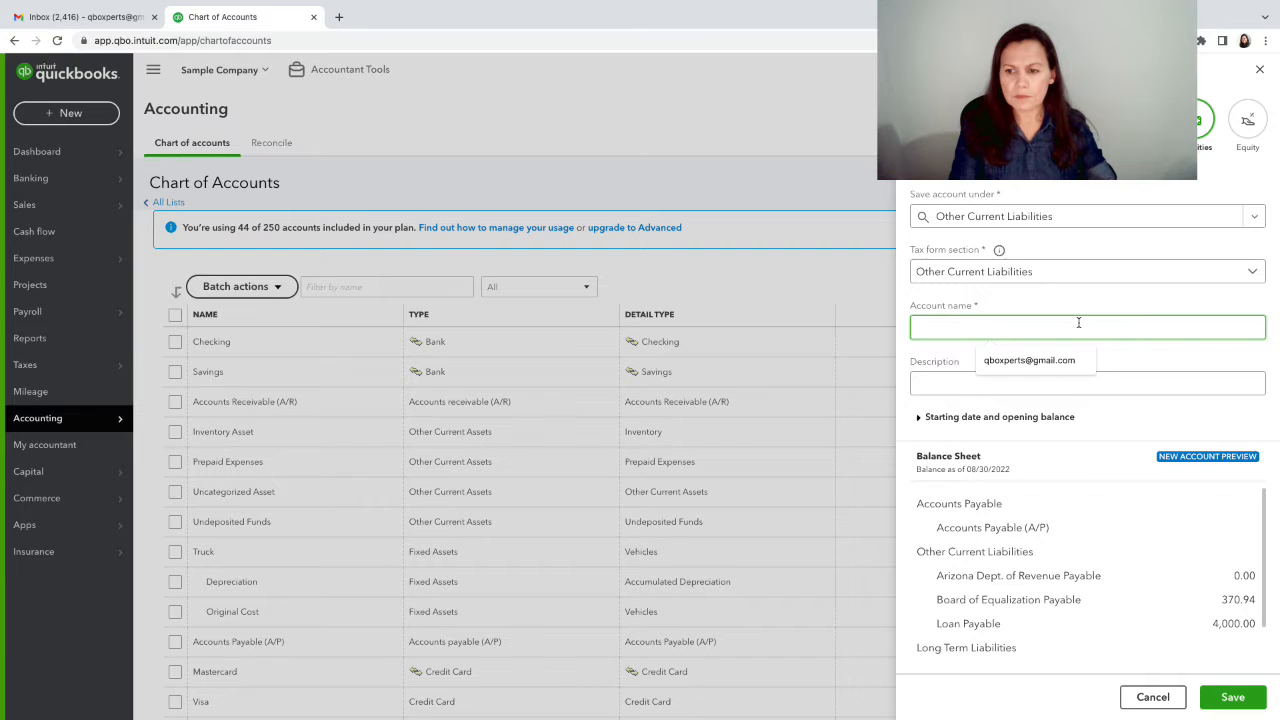
type("Deposits")
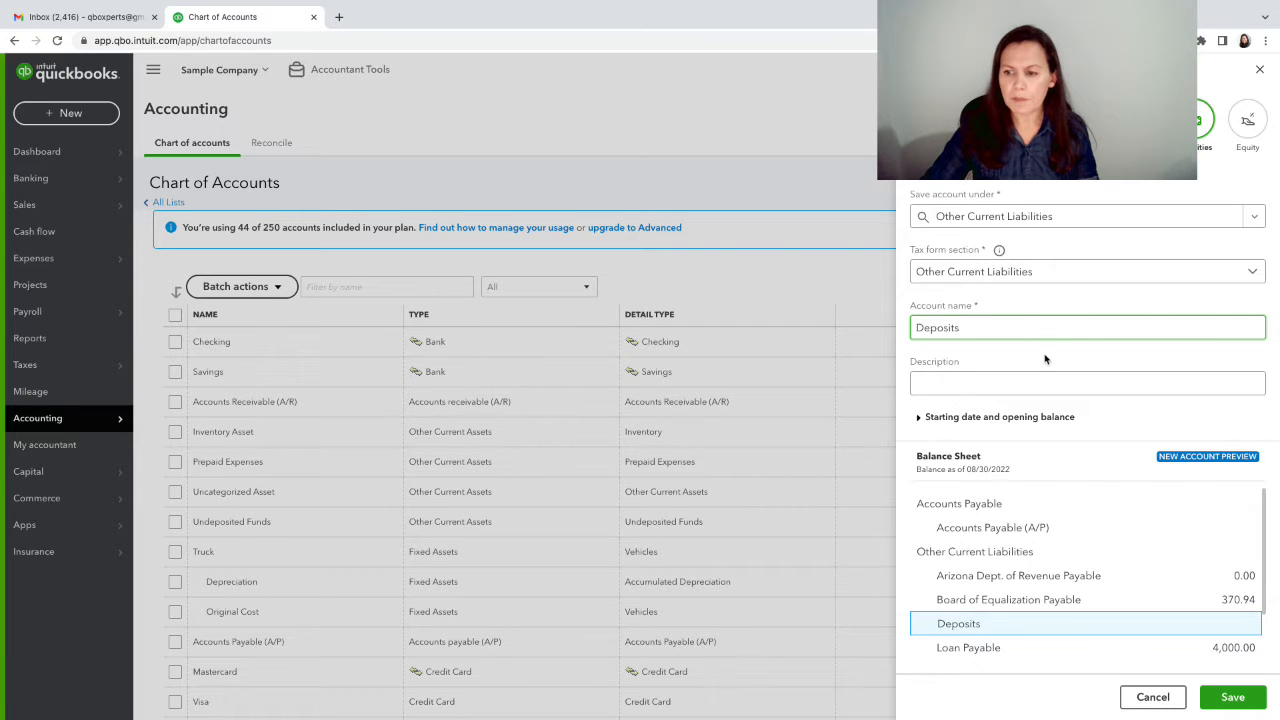
key("BackSpace")
key("BackSpace")
key("BackSpace")
key("BackSpace")
key("BackSpace")
key("BackSpace")
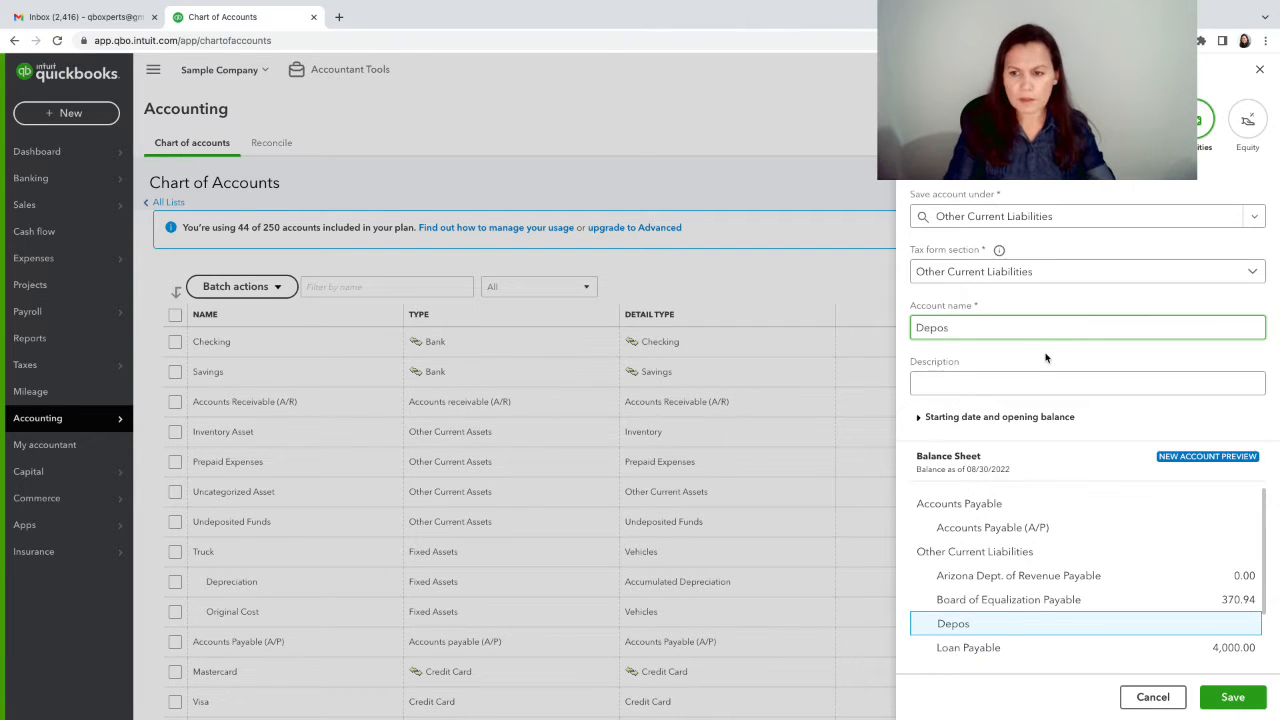
key("BackSpace")
key("BackSpace")
type("Re")
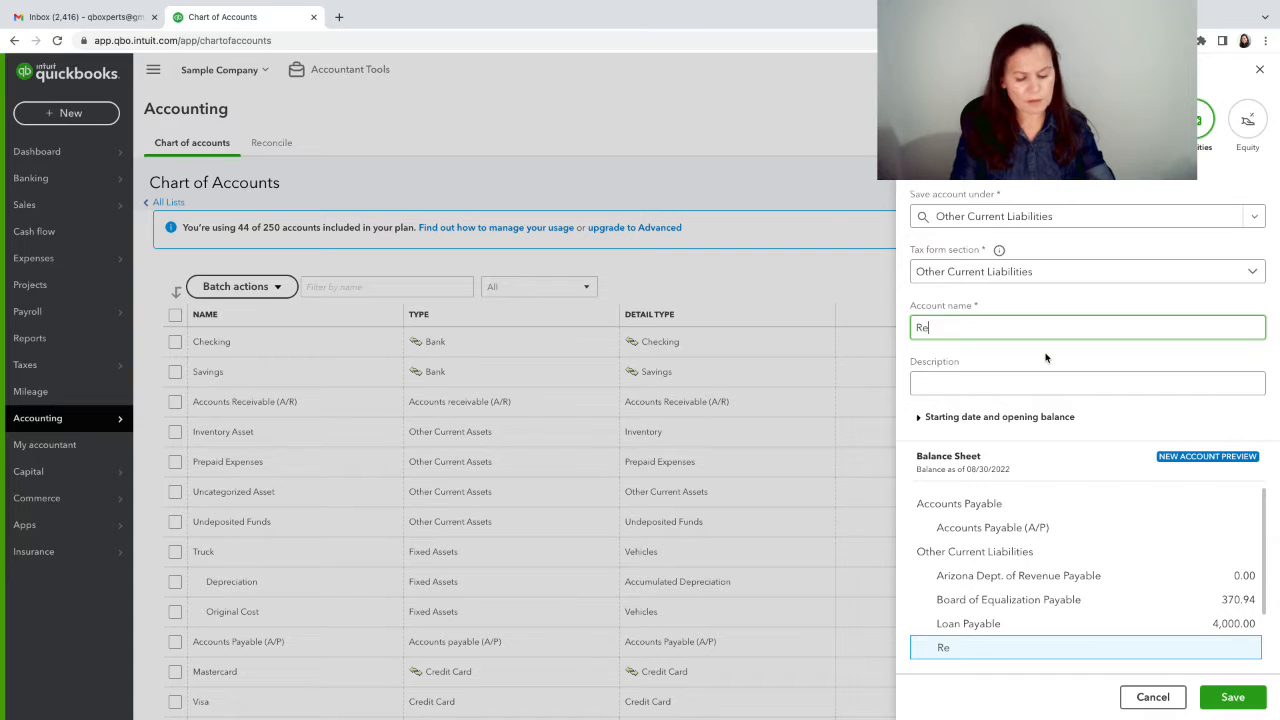
type("fundable ")
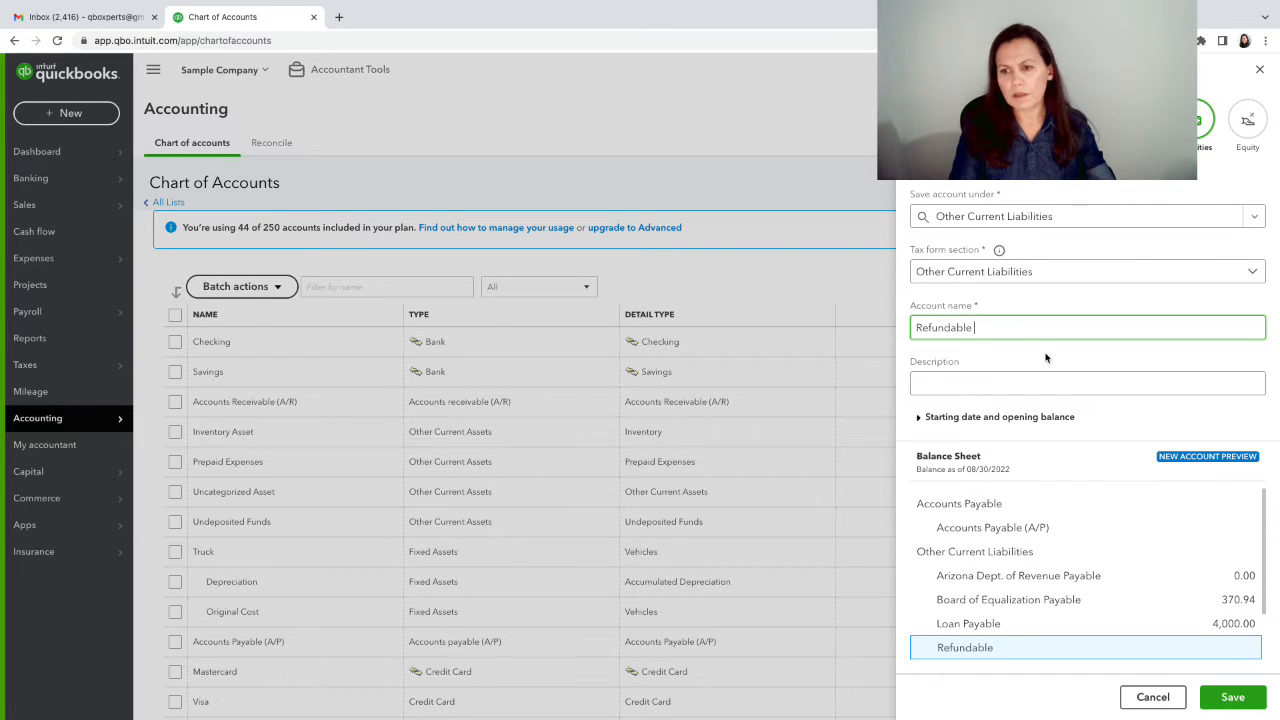
type("Deposits")
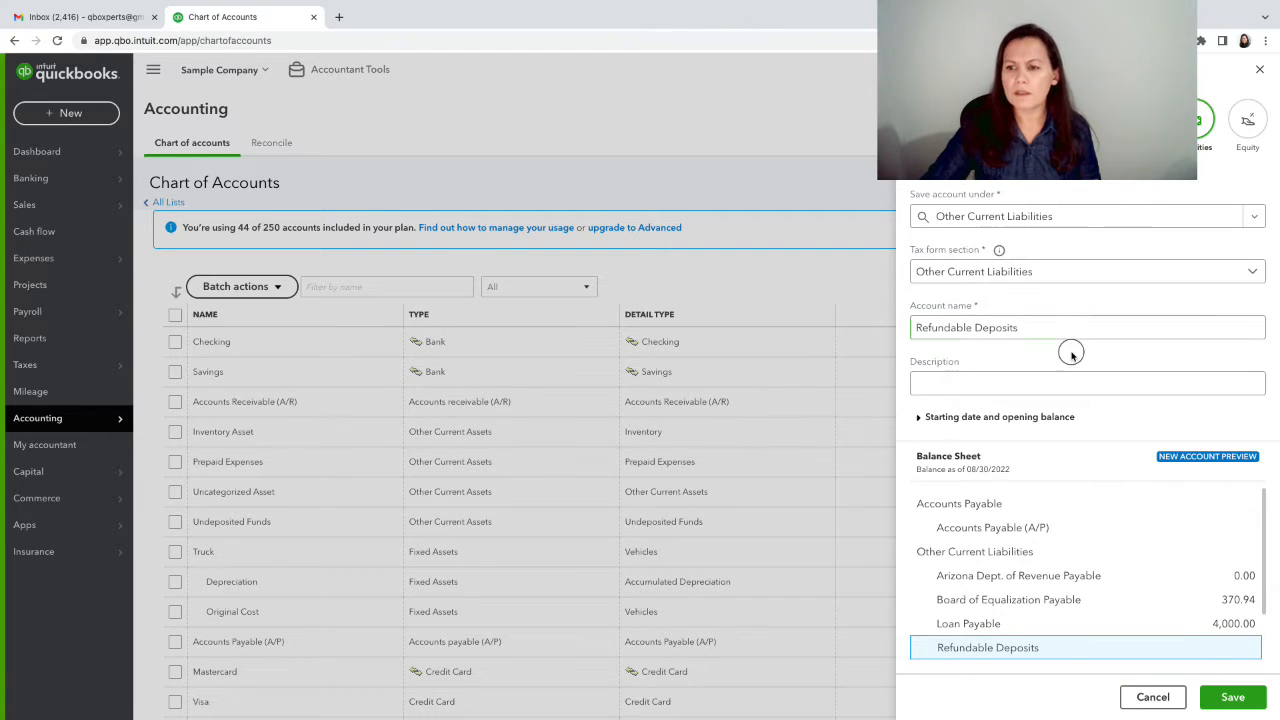
left_click(1007, 384)
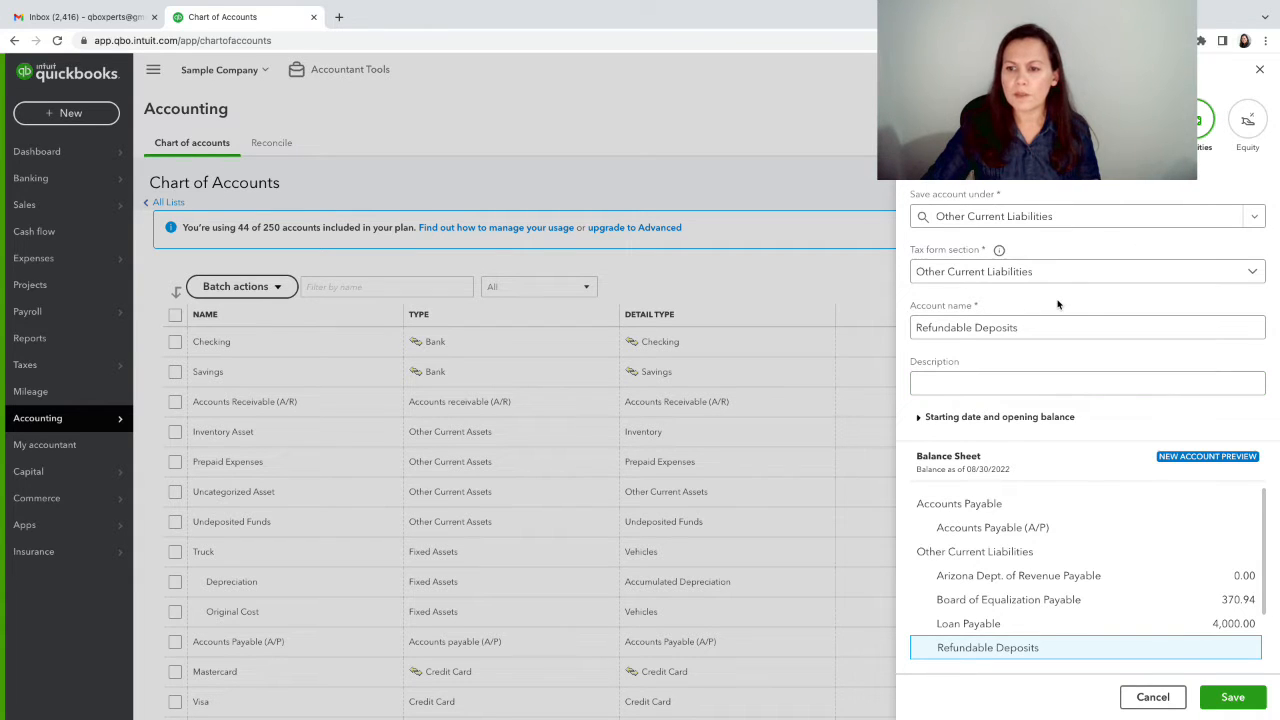
left_click(1016, 394)
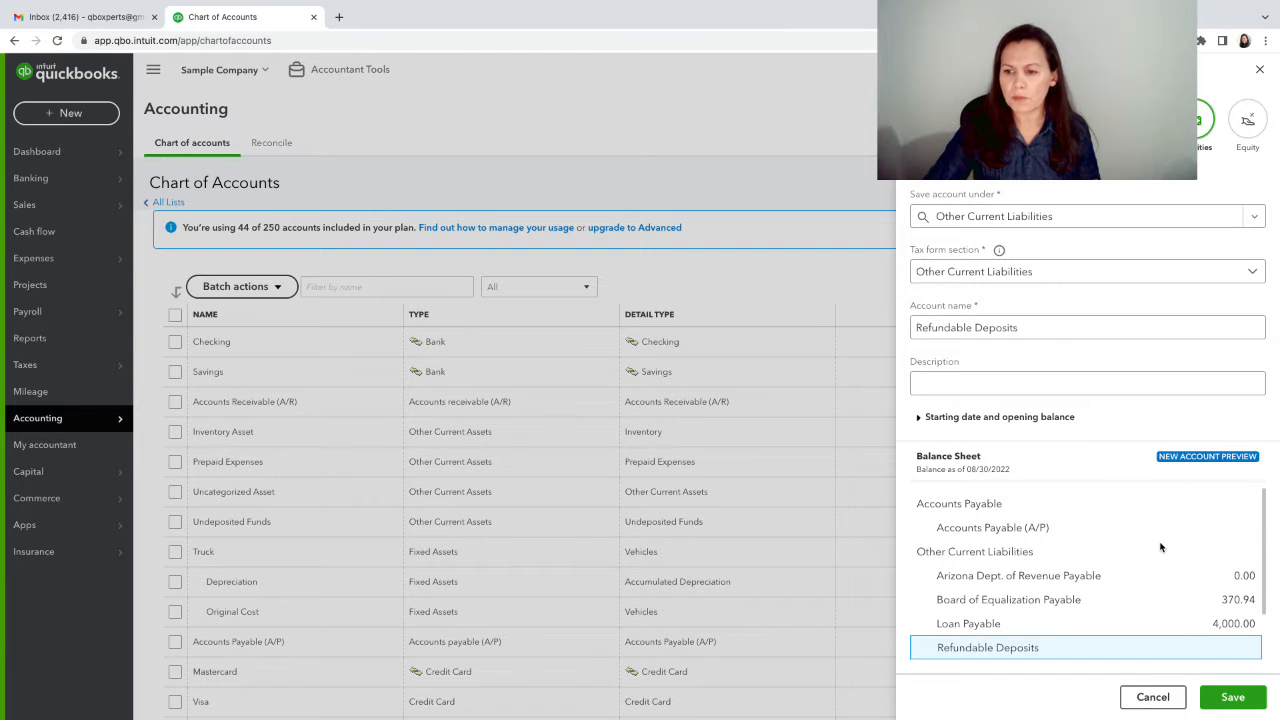
left_click(1230, 700)
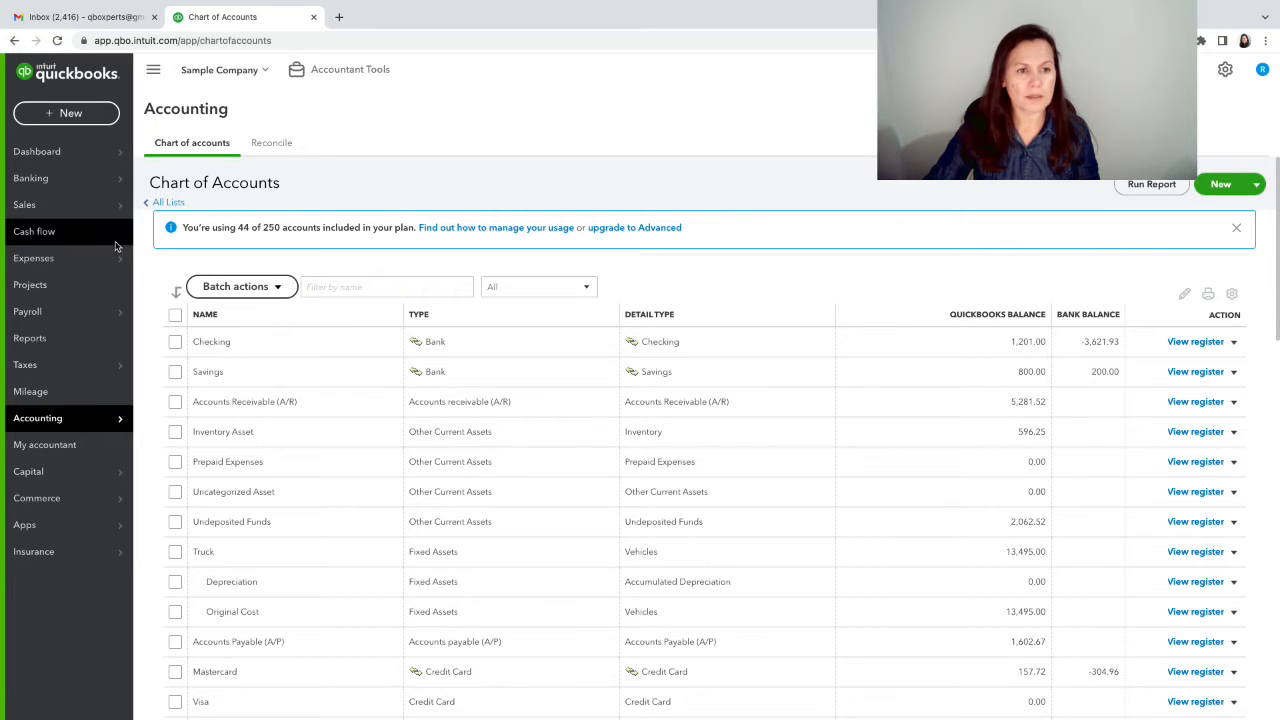
Step: Open the Products and Services list and start a new item of type Service
mouse_move(30, 209)
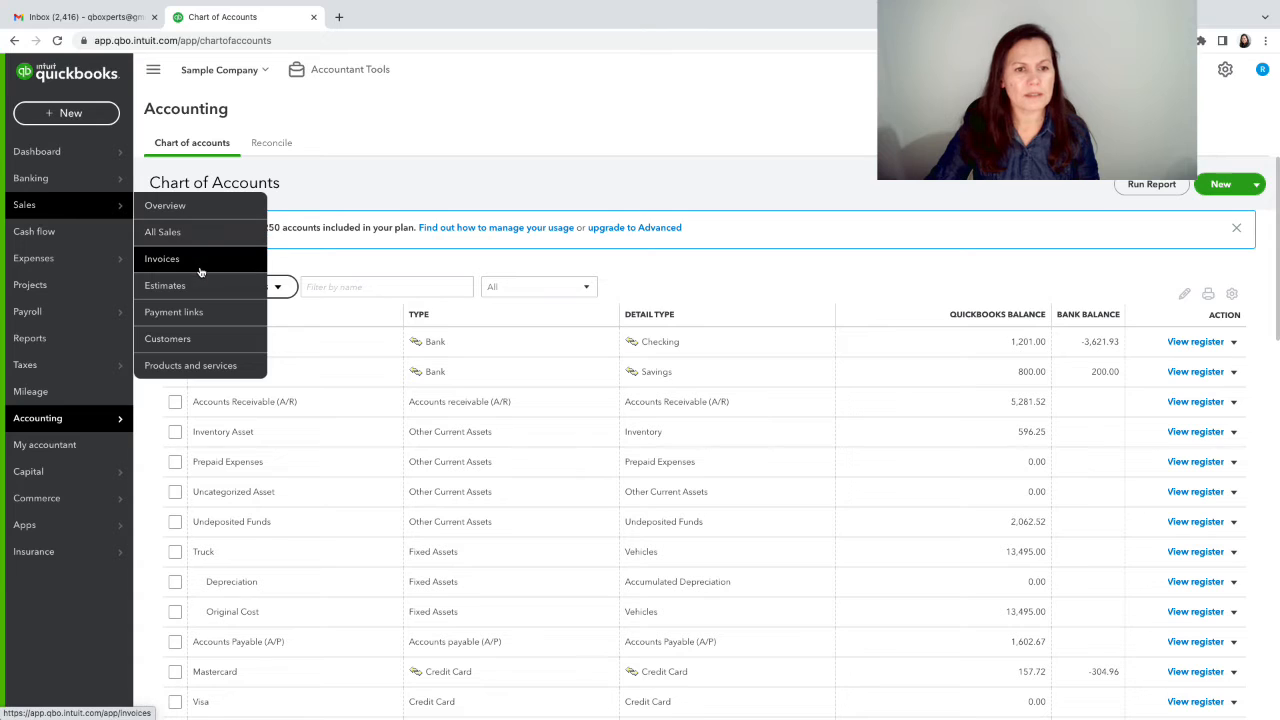
left_click(184, 365)
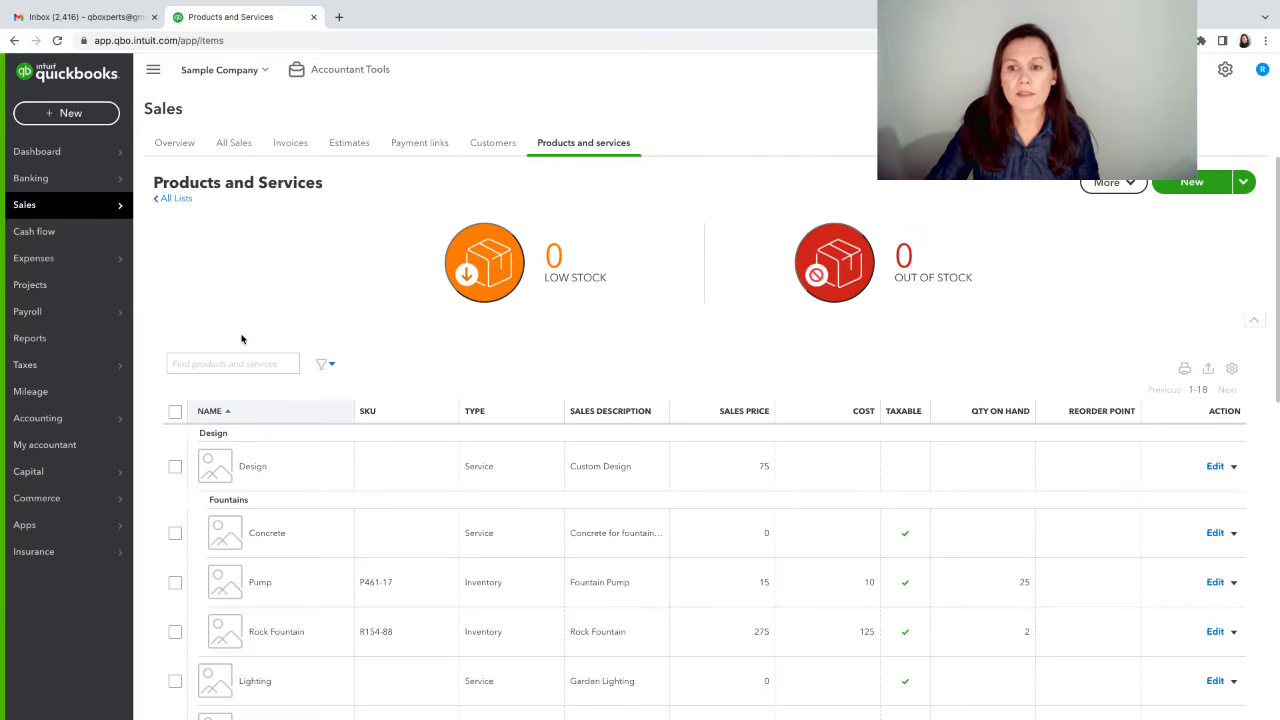
left_click(1176, 190)
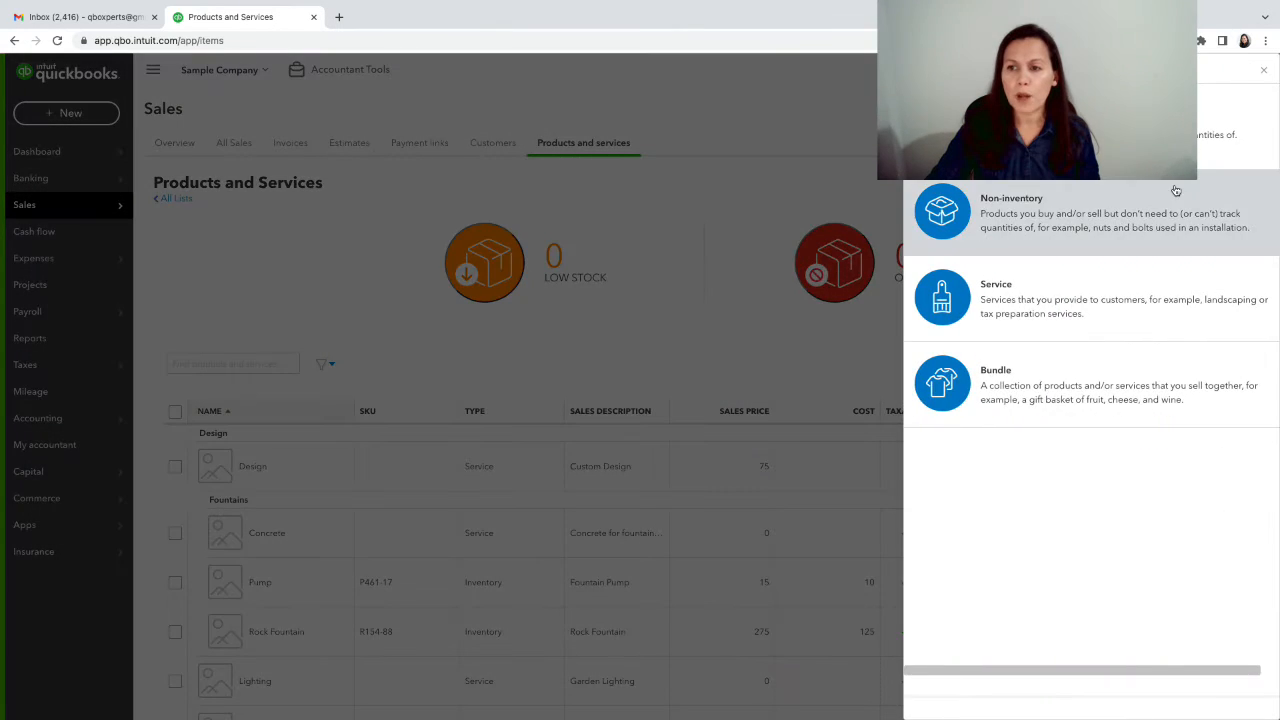
left_click(1032, 300)
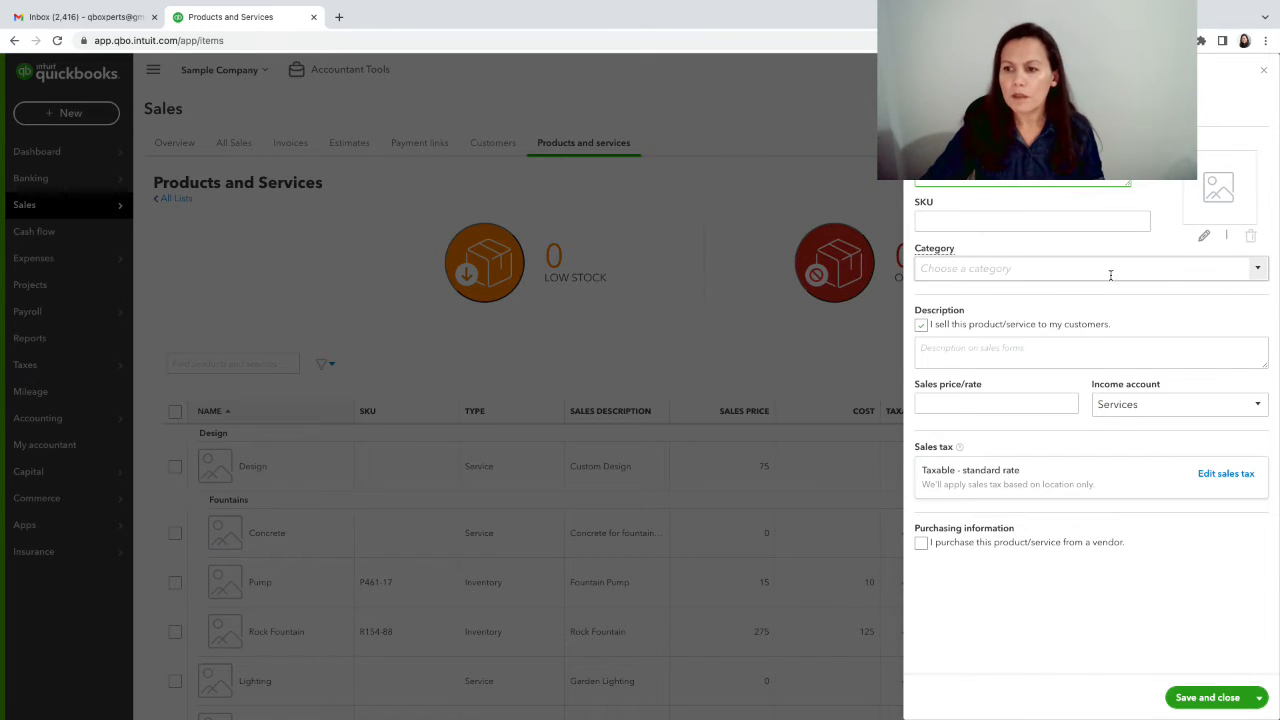
left_click(1256, 272)
left_click(1256, 273)
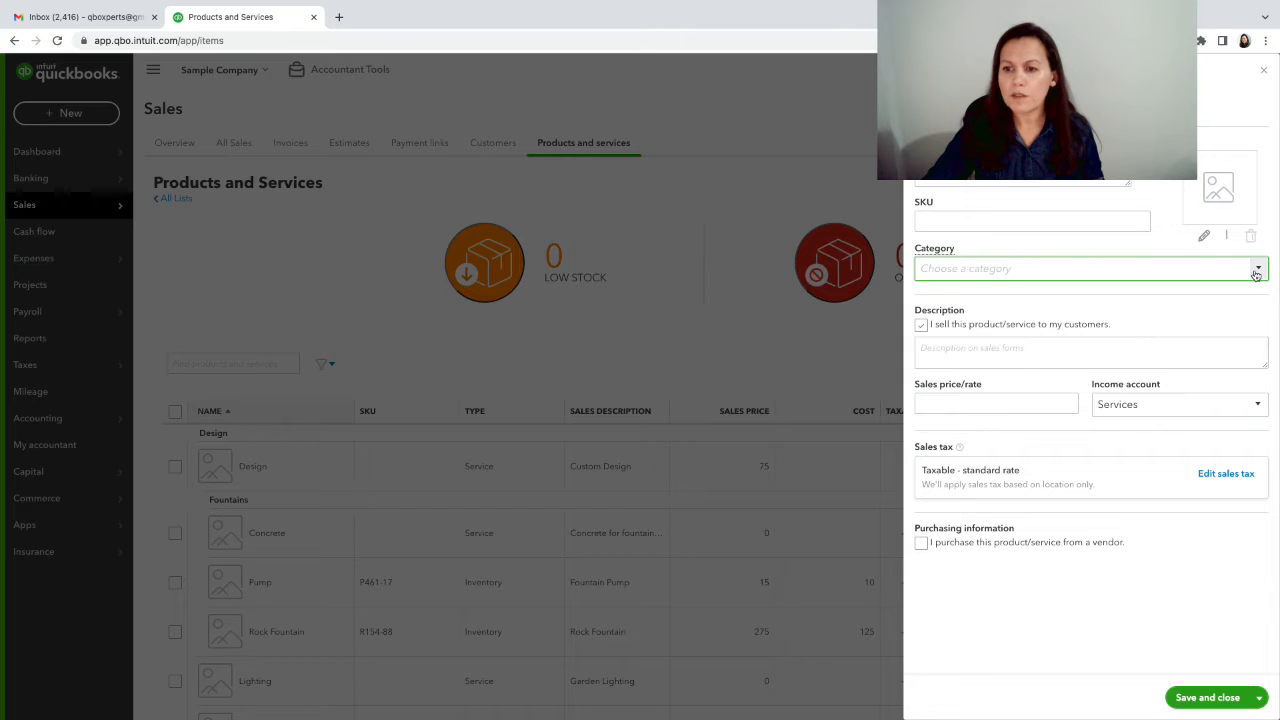
left_click(1256, 272)
left_click(1256, 273)
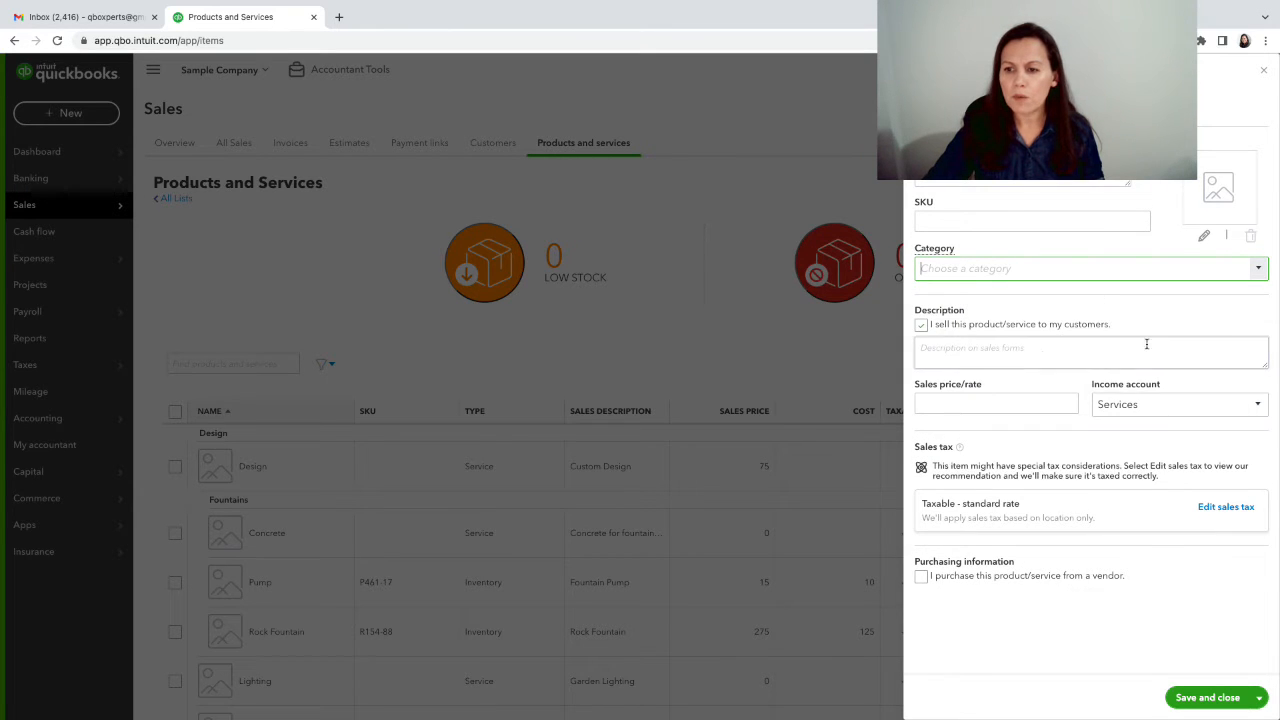
Step: Set the new service item's income account to Refundable Deposits
left_click(1260, 406)
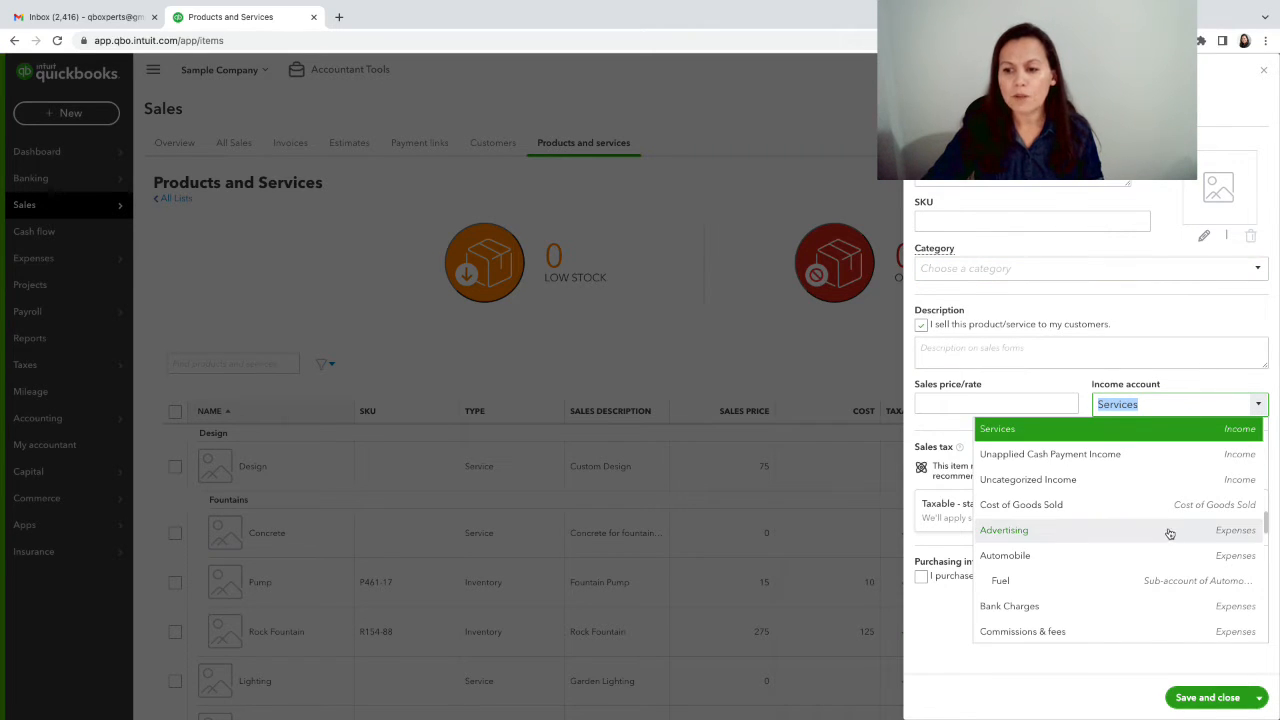
left_click(1175, 408)
left_click_drag(1175, 411, 982, 408)
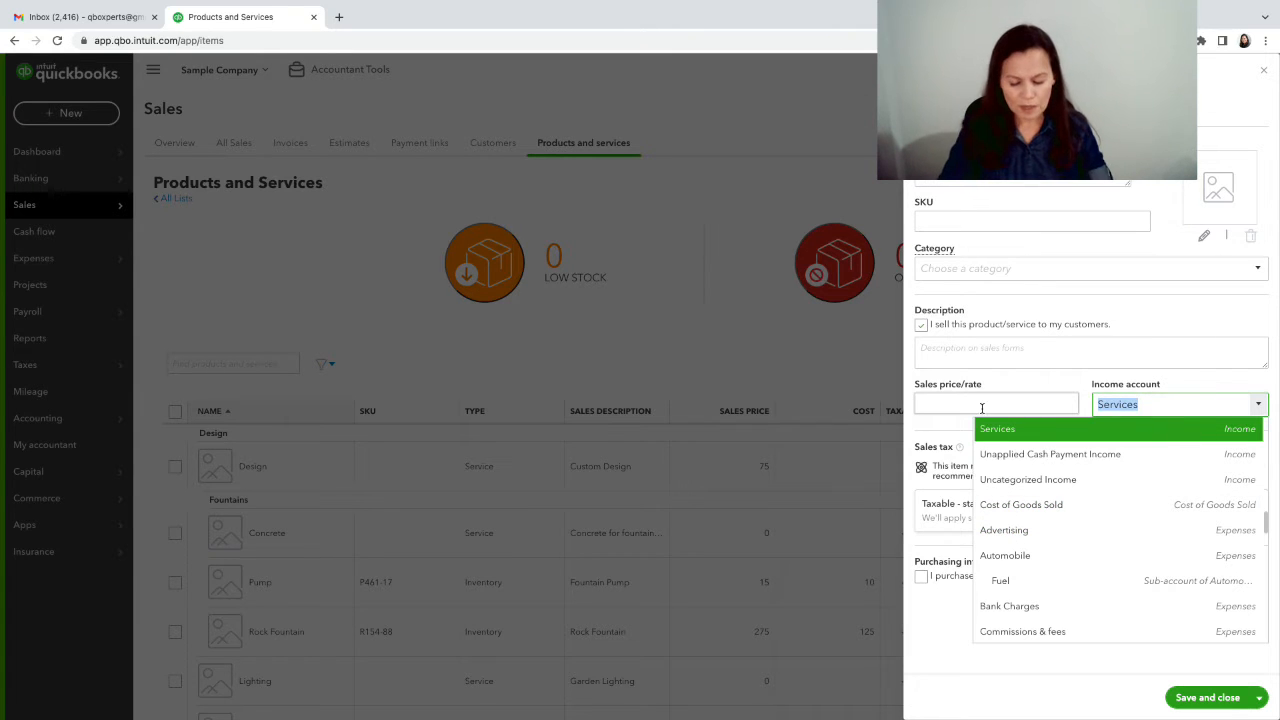
key("BackSpace")
type("depost")
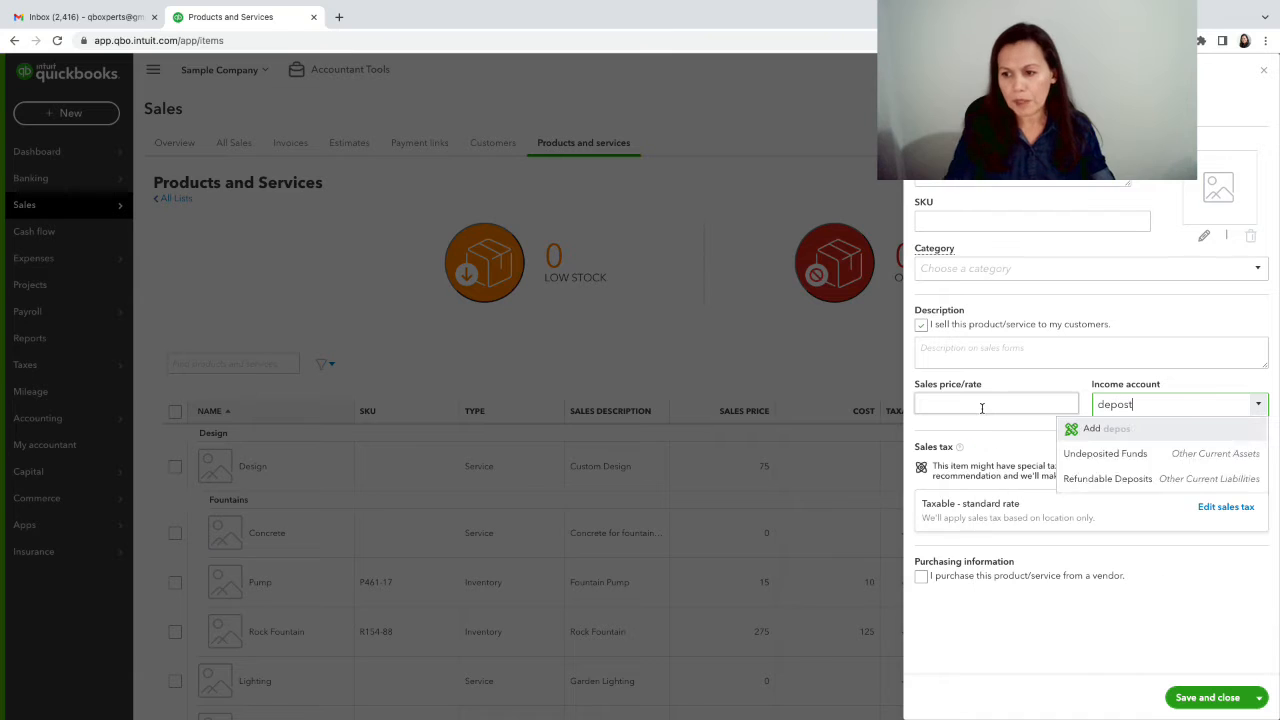
key("BackSpace")
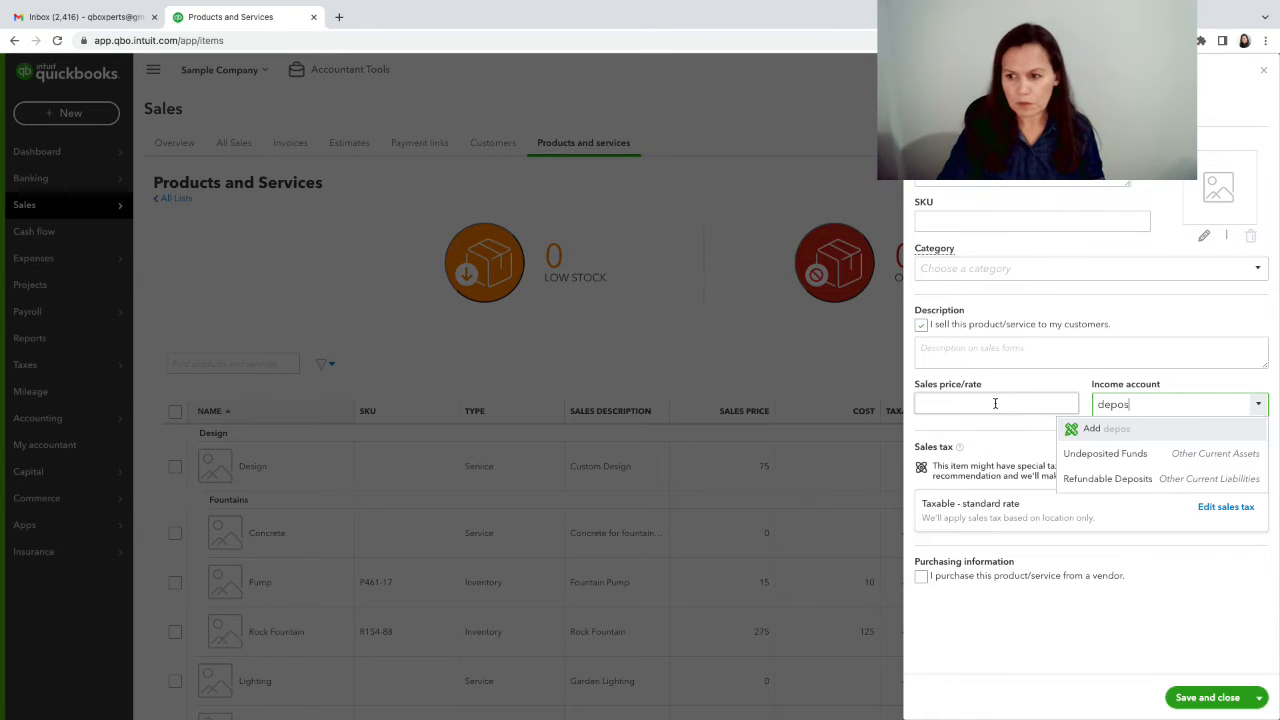
left_click(1094, 478)
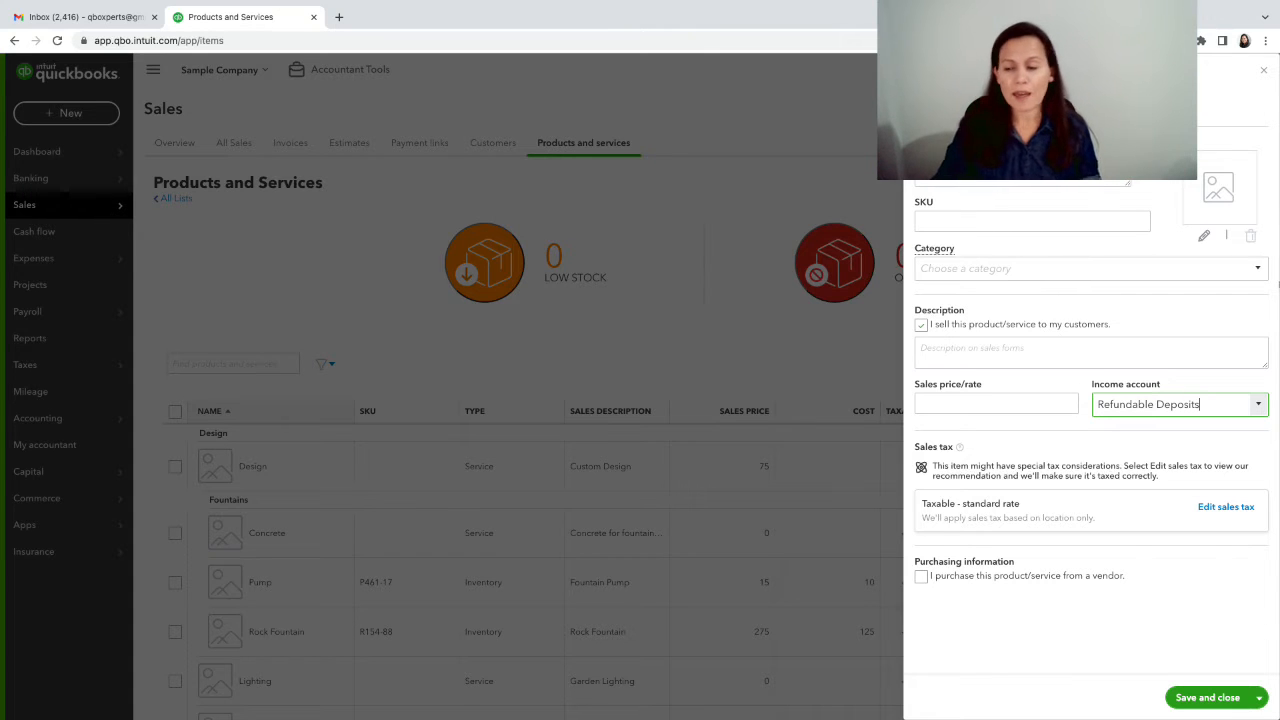
Step: Set the new service item's sales tax to Nontaxable, then save and close the item
left_click(1208, 512)
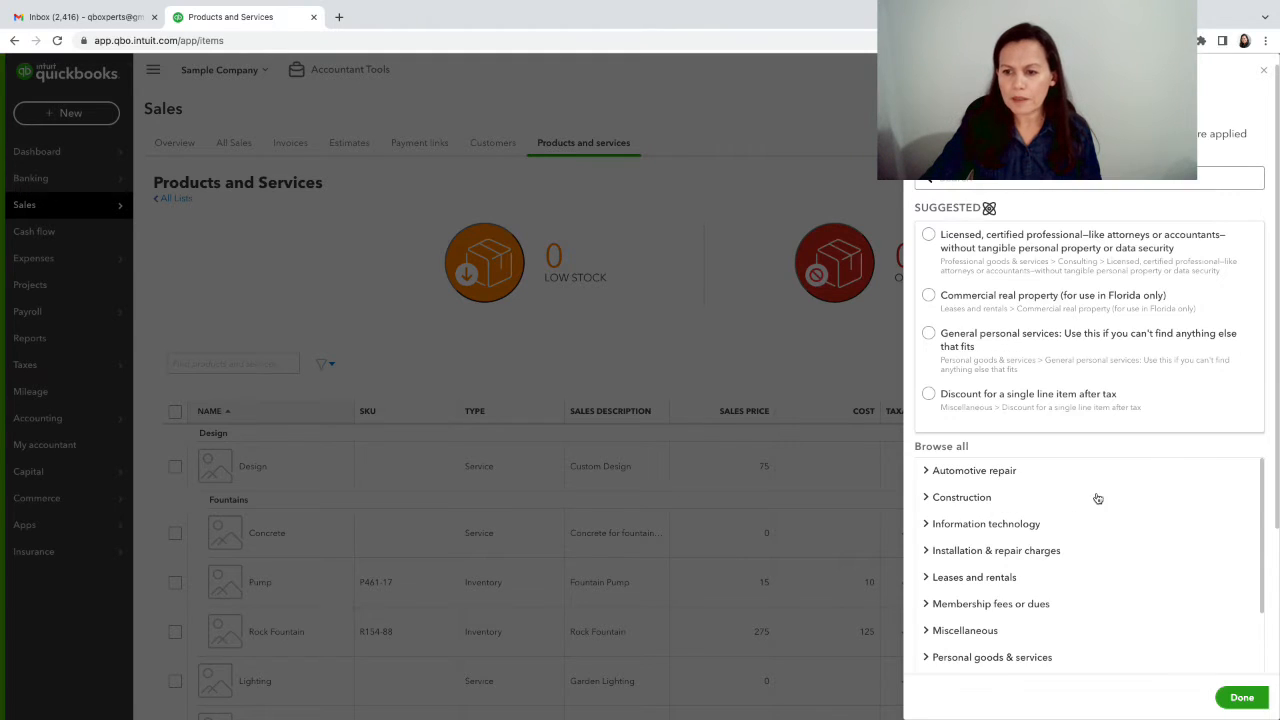
scroll(1064, 385, "down", 2)
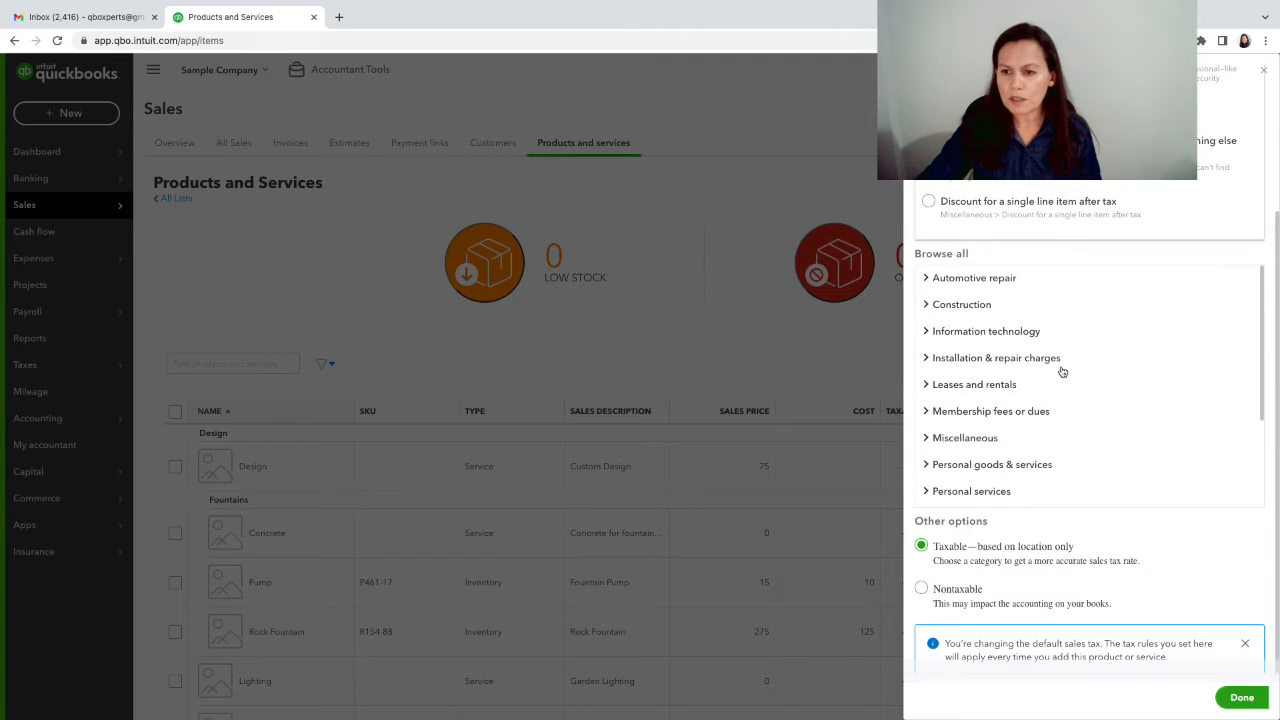
scroll(1062, 371, "down", 1)
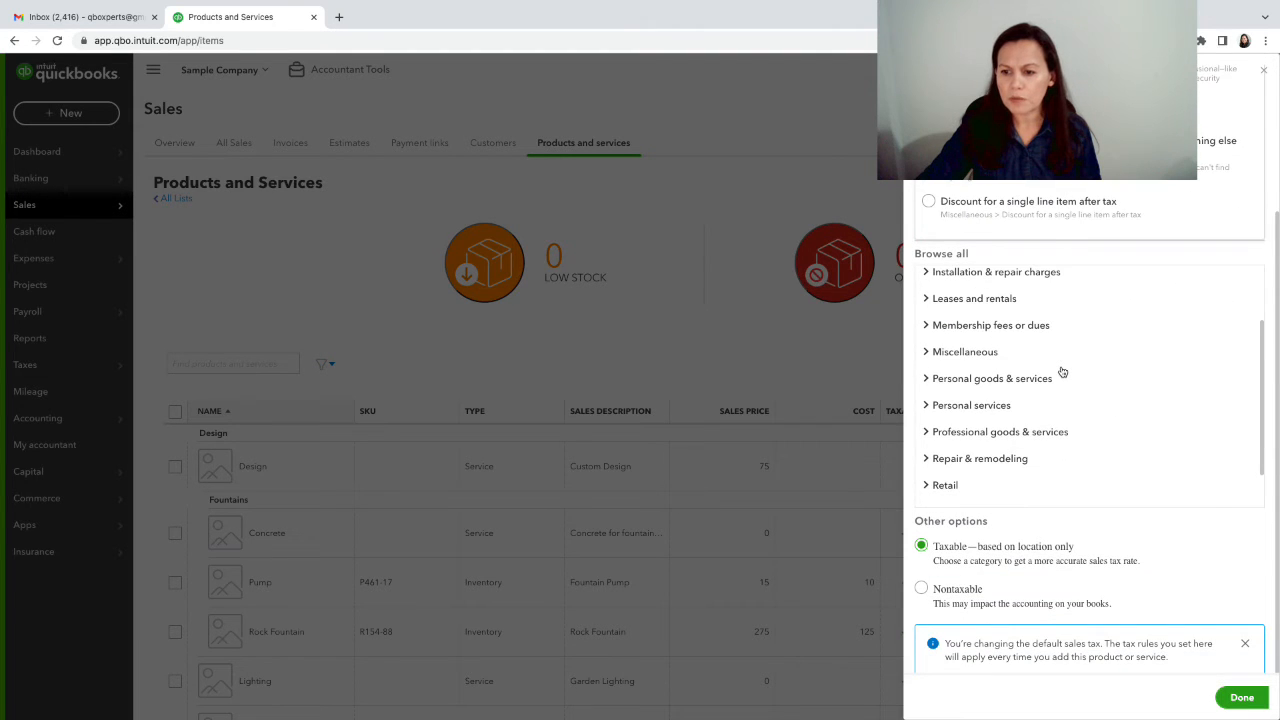
left_click(922, 589)
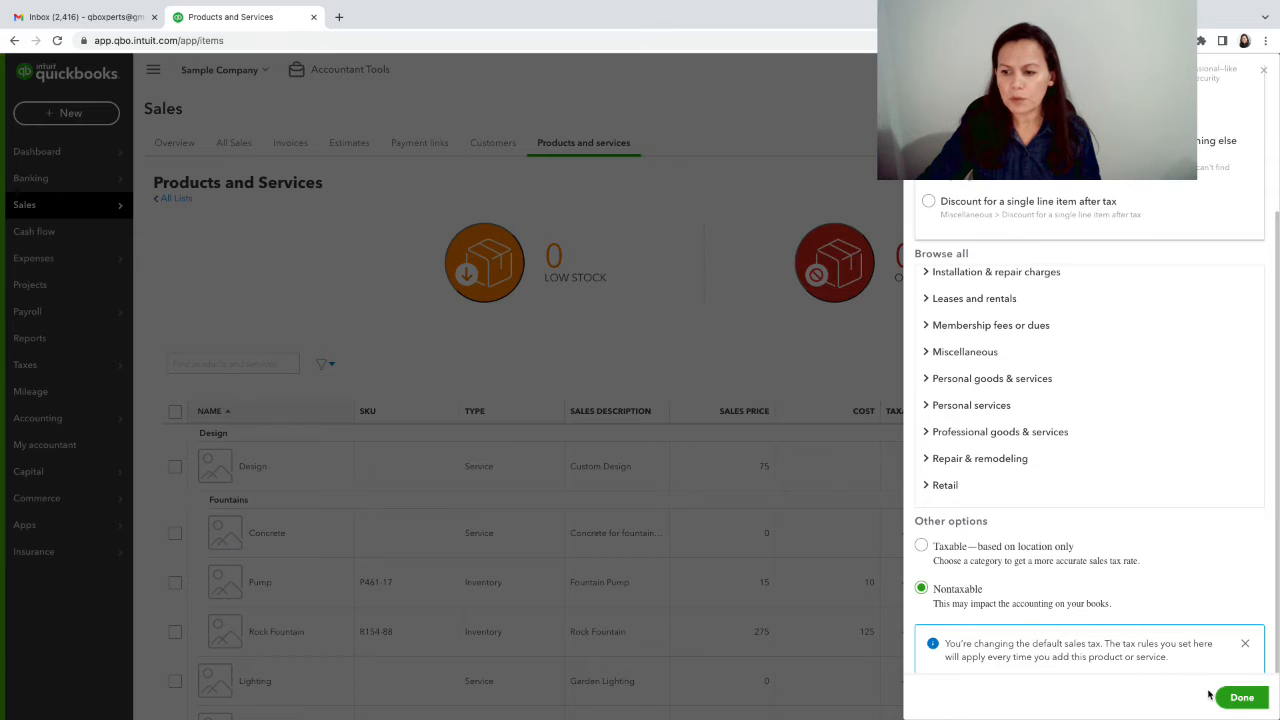
left_click(1240, 697)
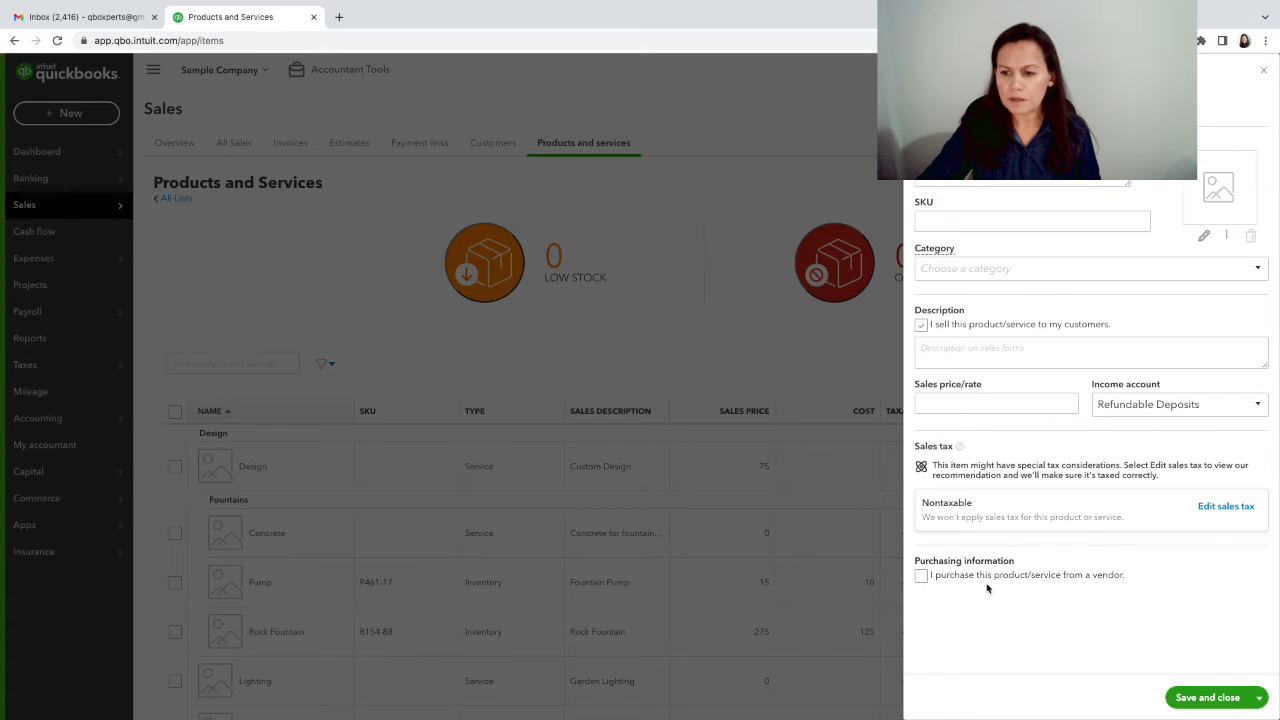
left_click(1204, 699)
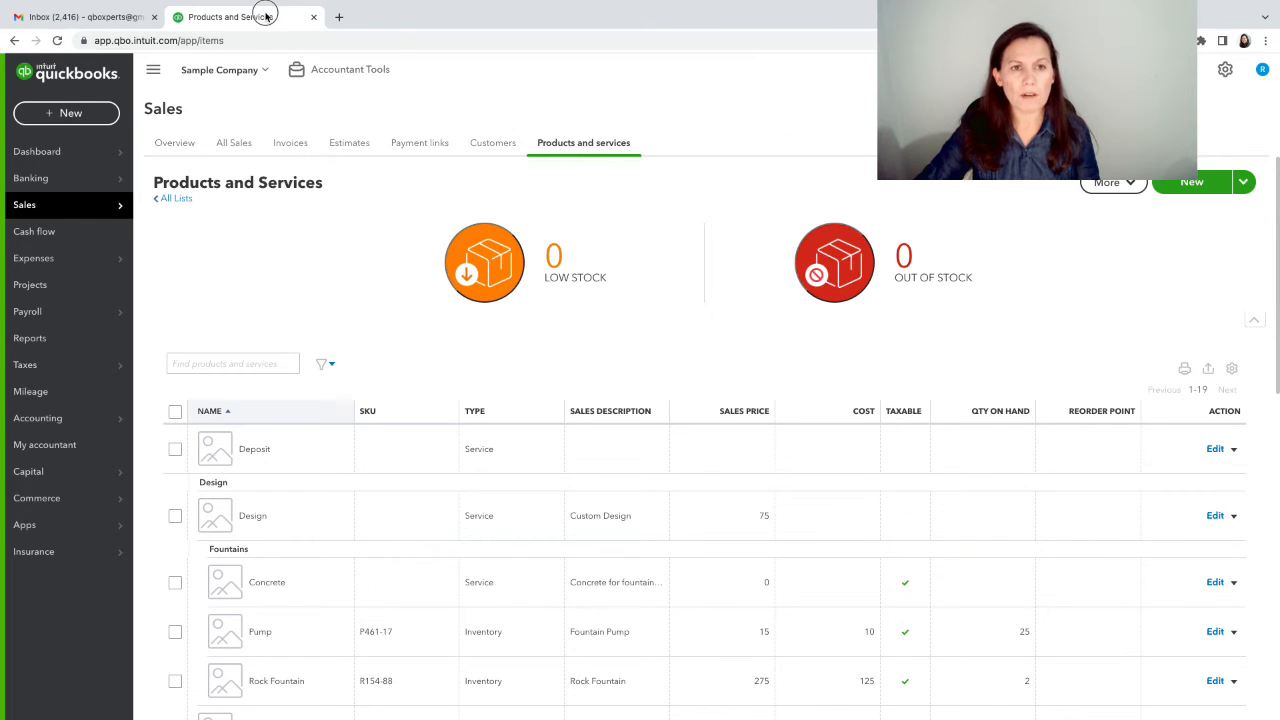
Step: Duplicate the Products and Services page in a second browser tab and open the bank transactions in the first one
right_click(267, 14)
left_click(296, 101)
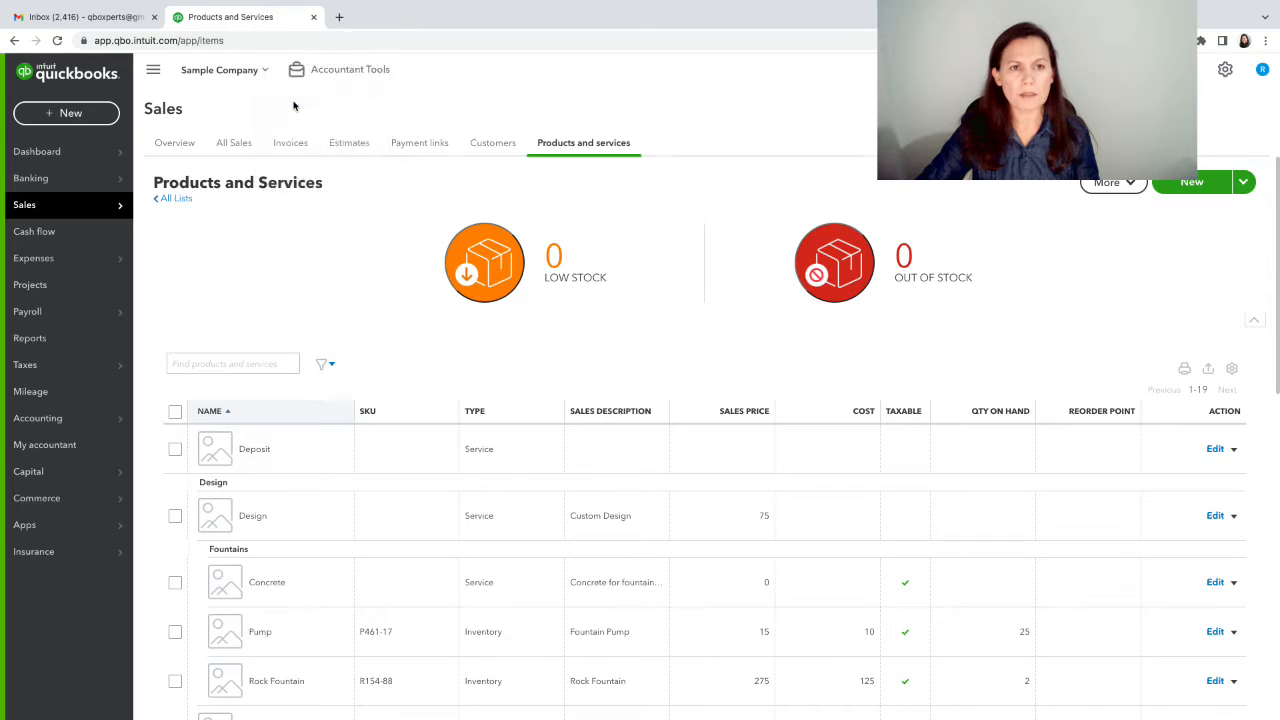
left_click(246, 17)
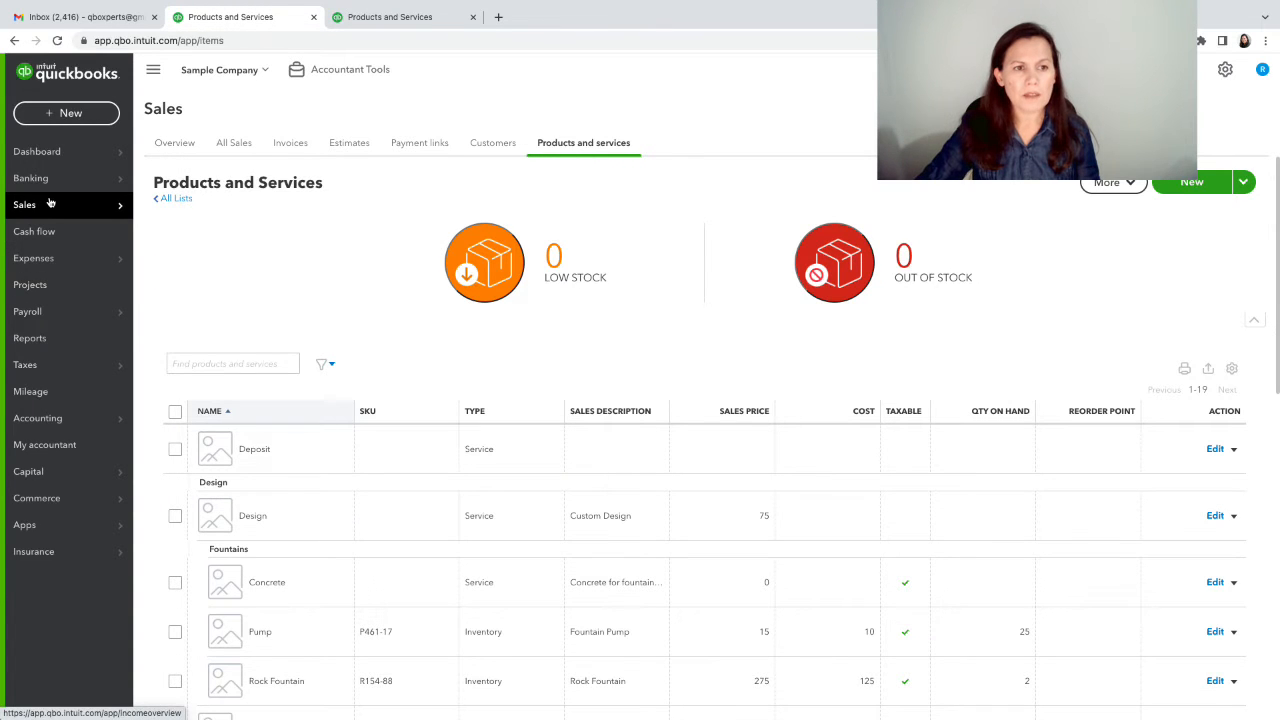
mouse_move(82, 188)
left_click(162, 178)
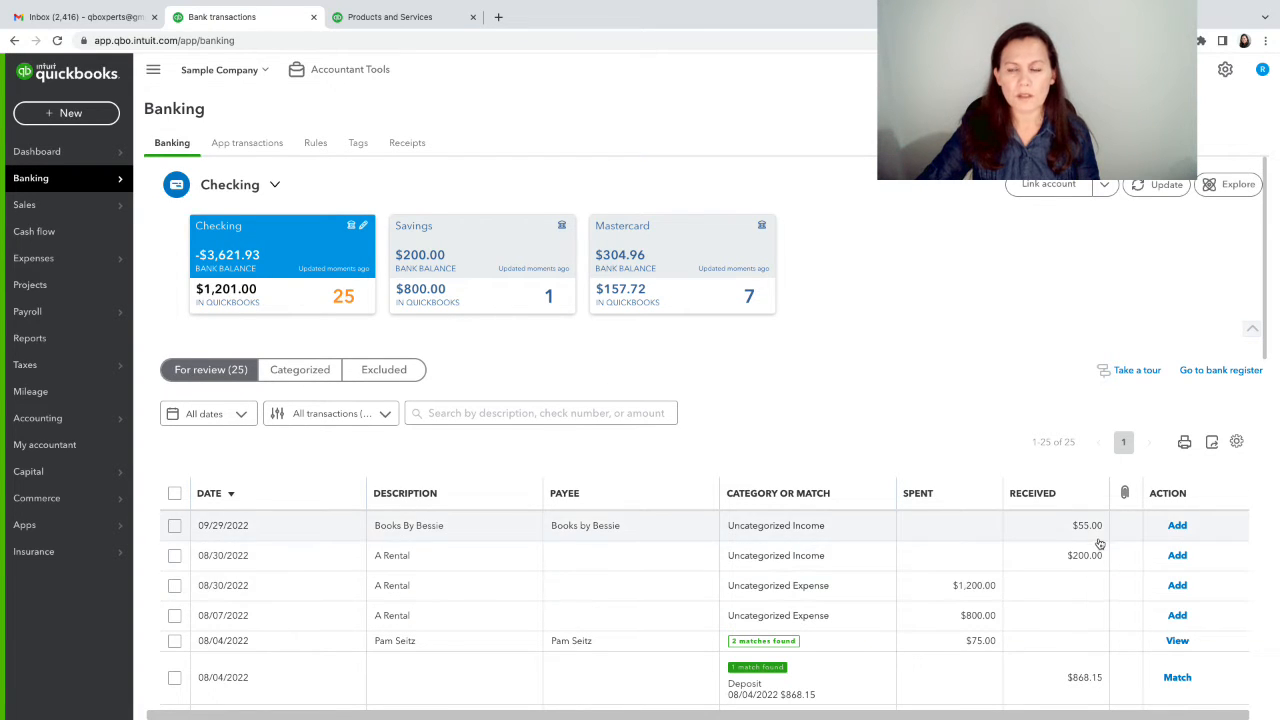
Step: Start a new invoice in the duplicated tab for the rental customer, with terms Due on receipt
left_click(430, 18)
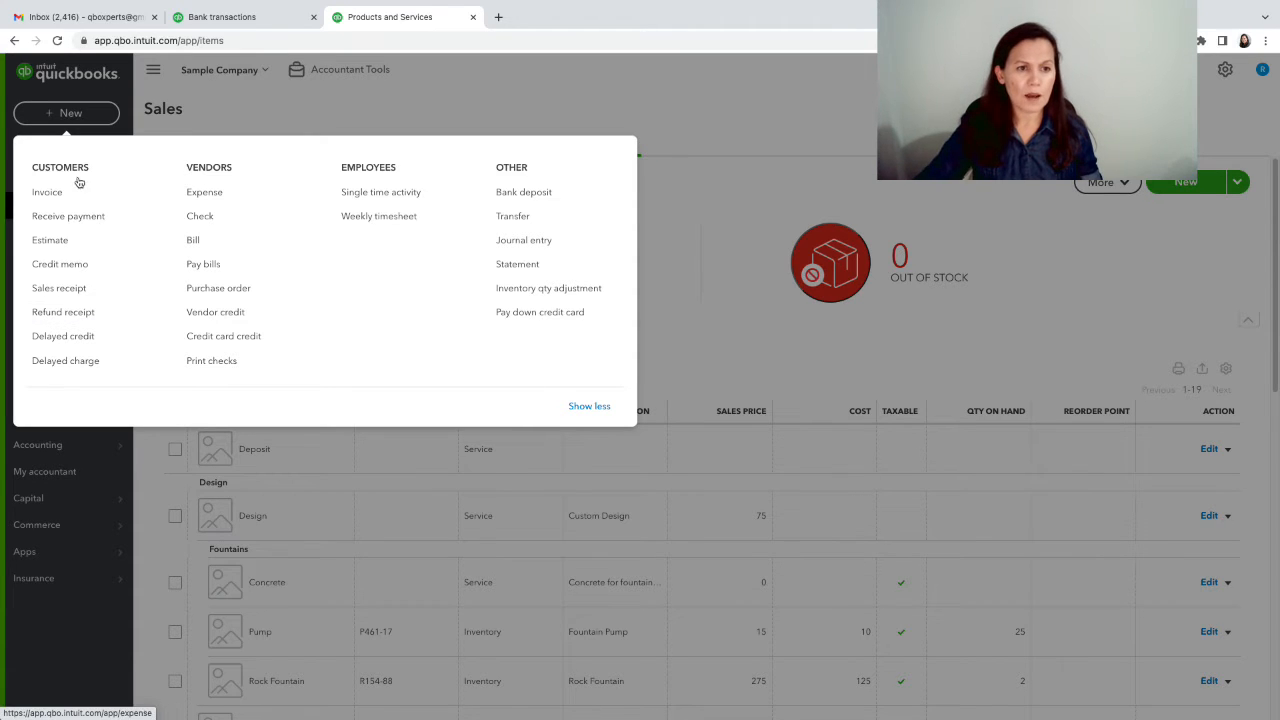
left_click(62, 202)
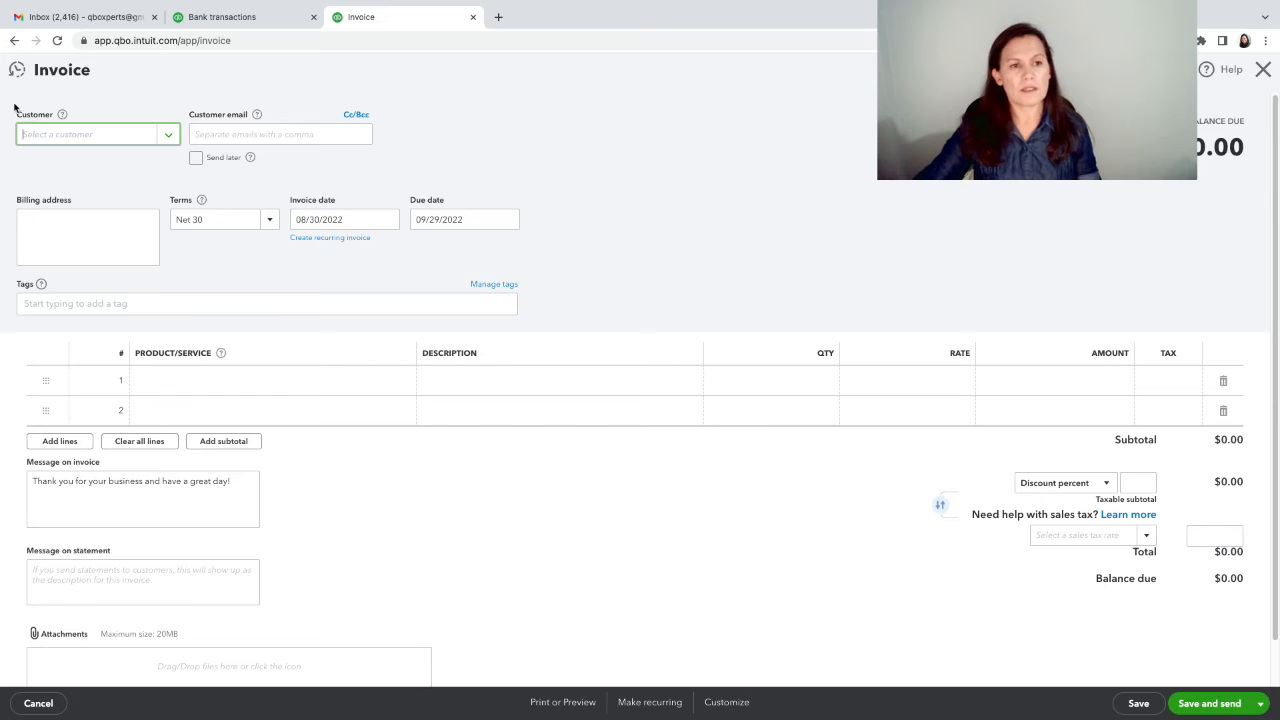
left_click(157, 142)
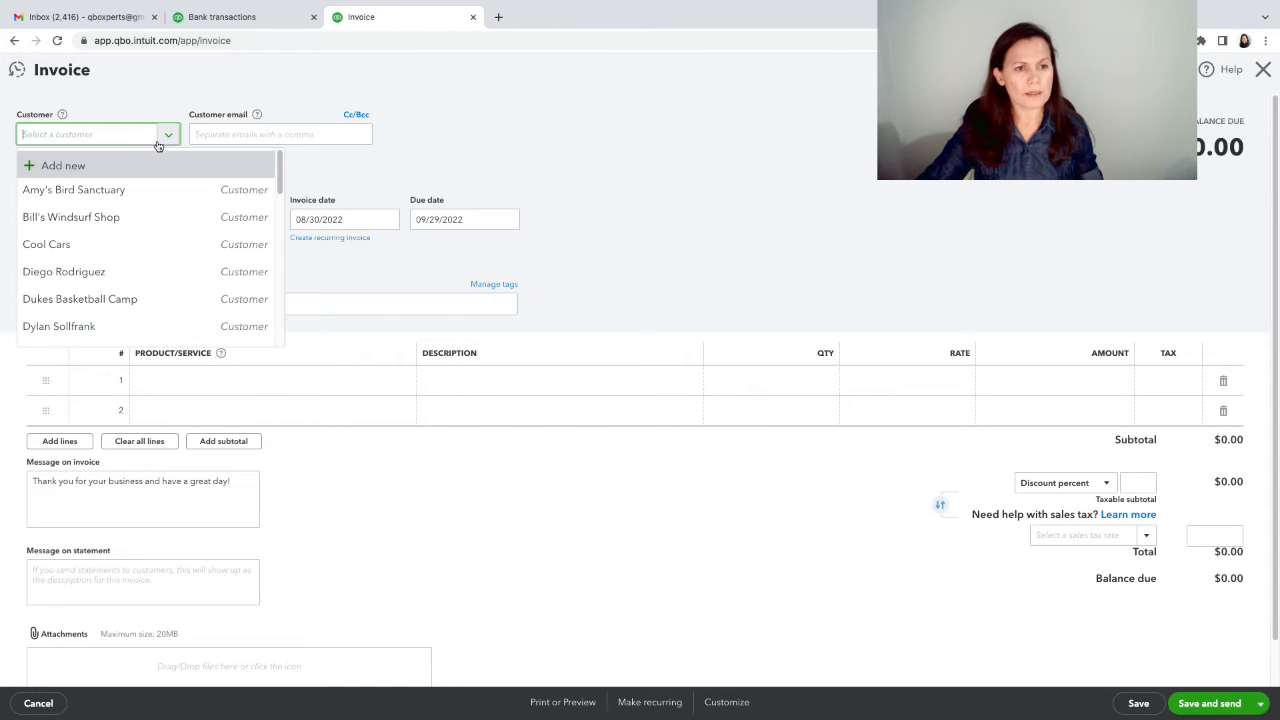
left_click(88, 271)
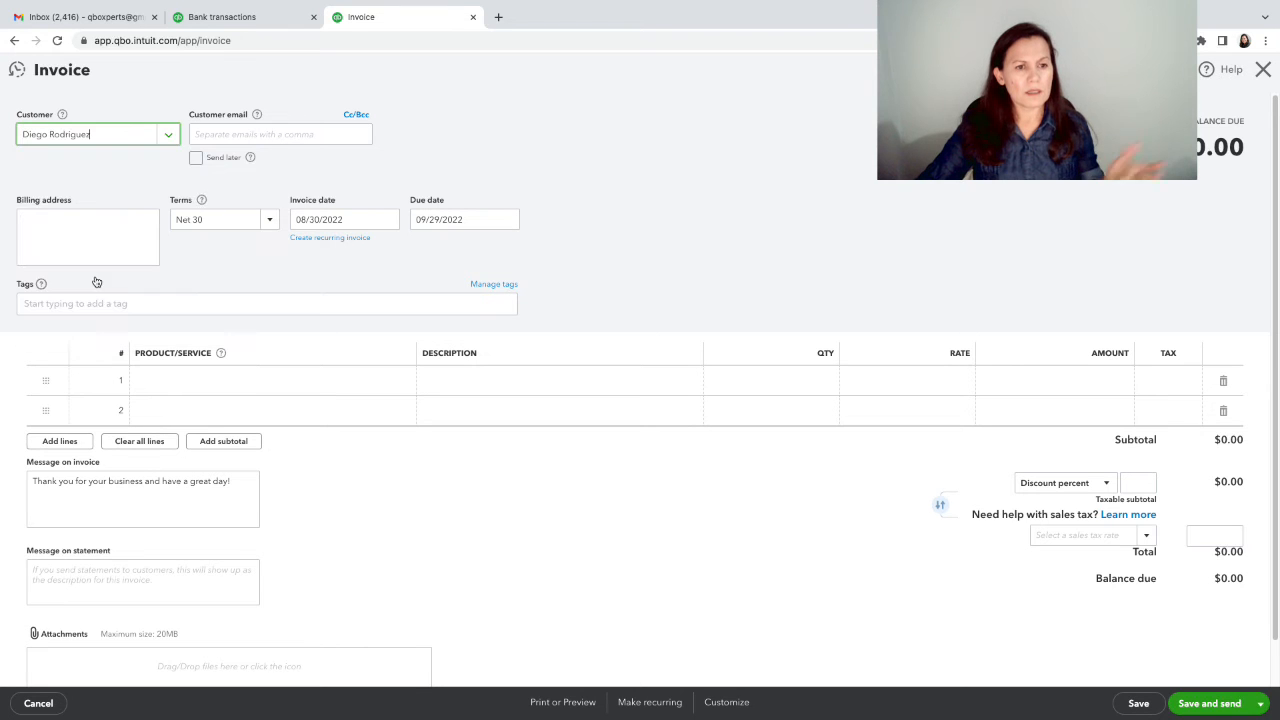
left_click(269, 220)
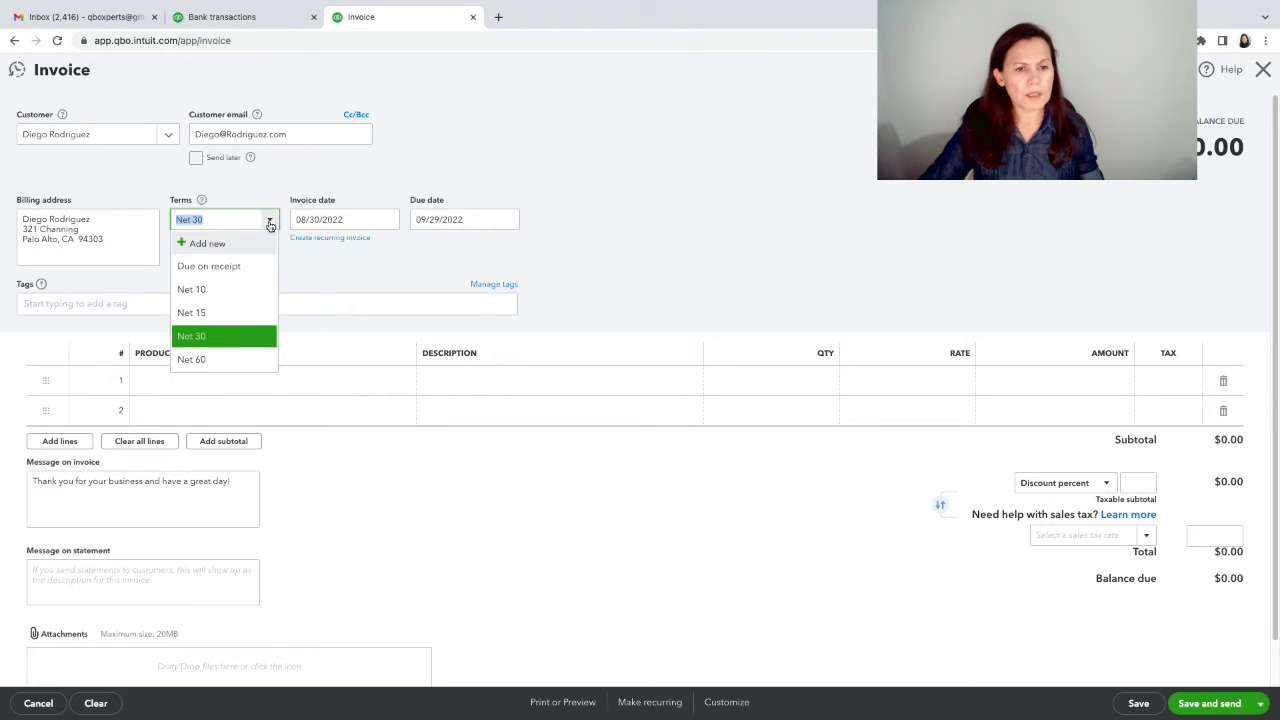
left_click(210, 266)
Step: Add the Deposit item to the invoice's first line with a rate of 200
left_click(200, 377)
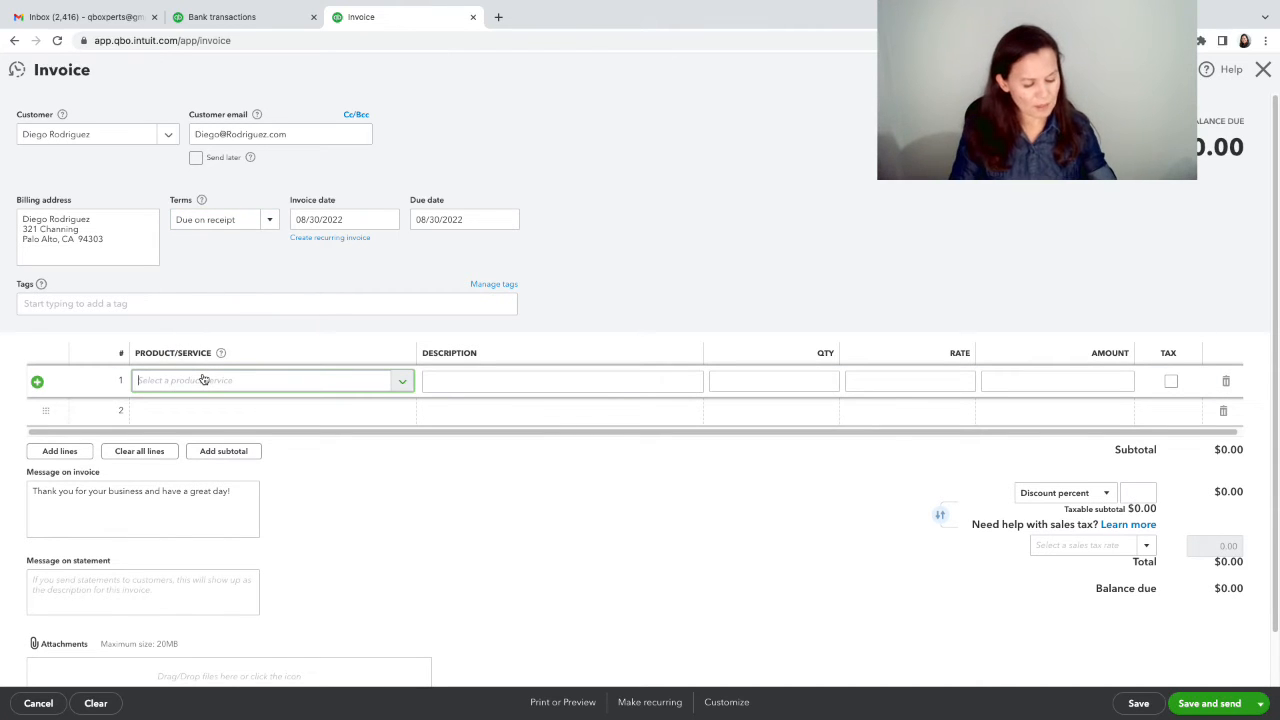
type("De")
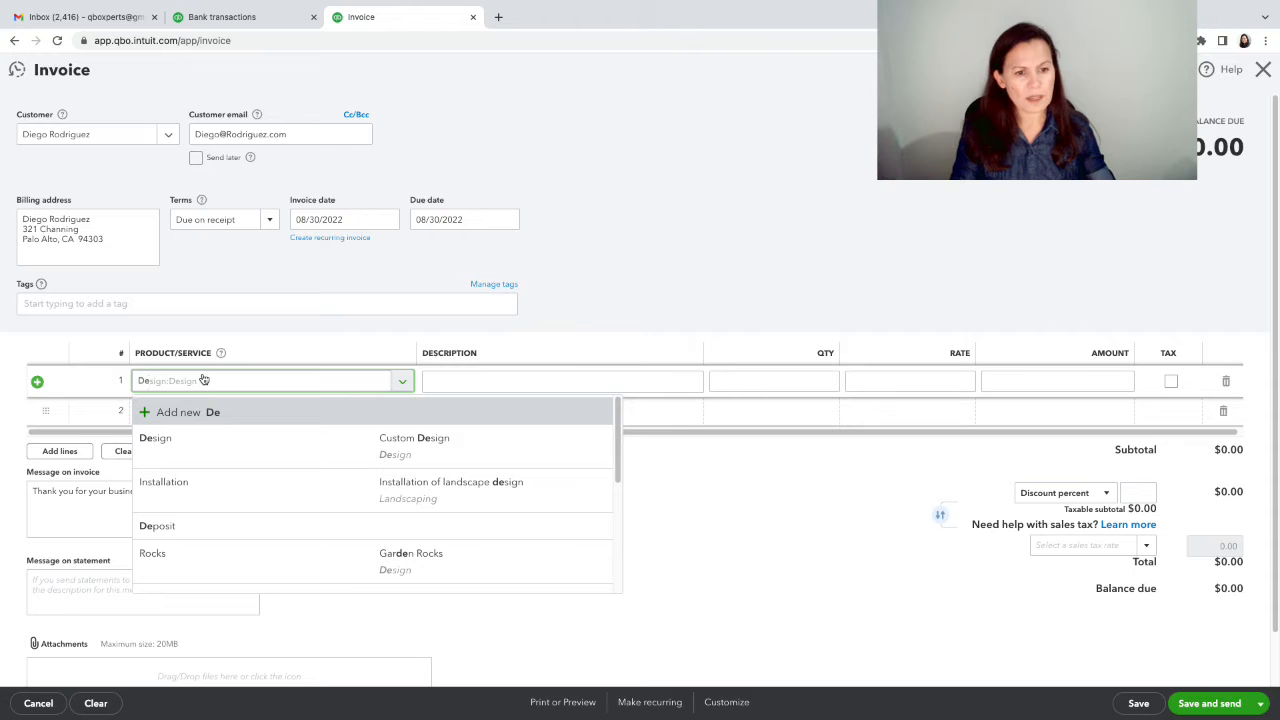
type("po")
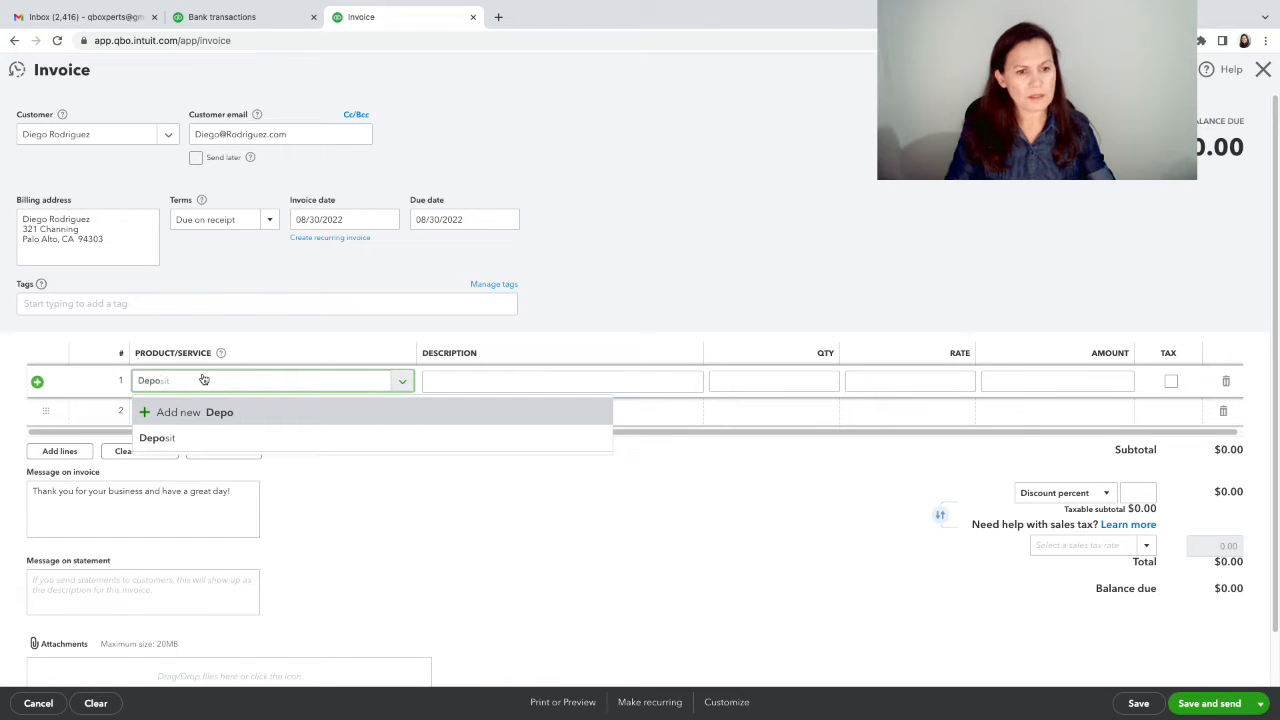
left_click(172, 444)
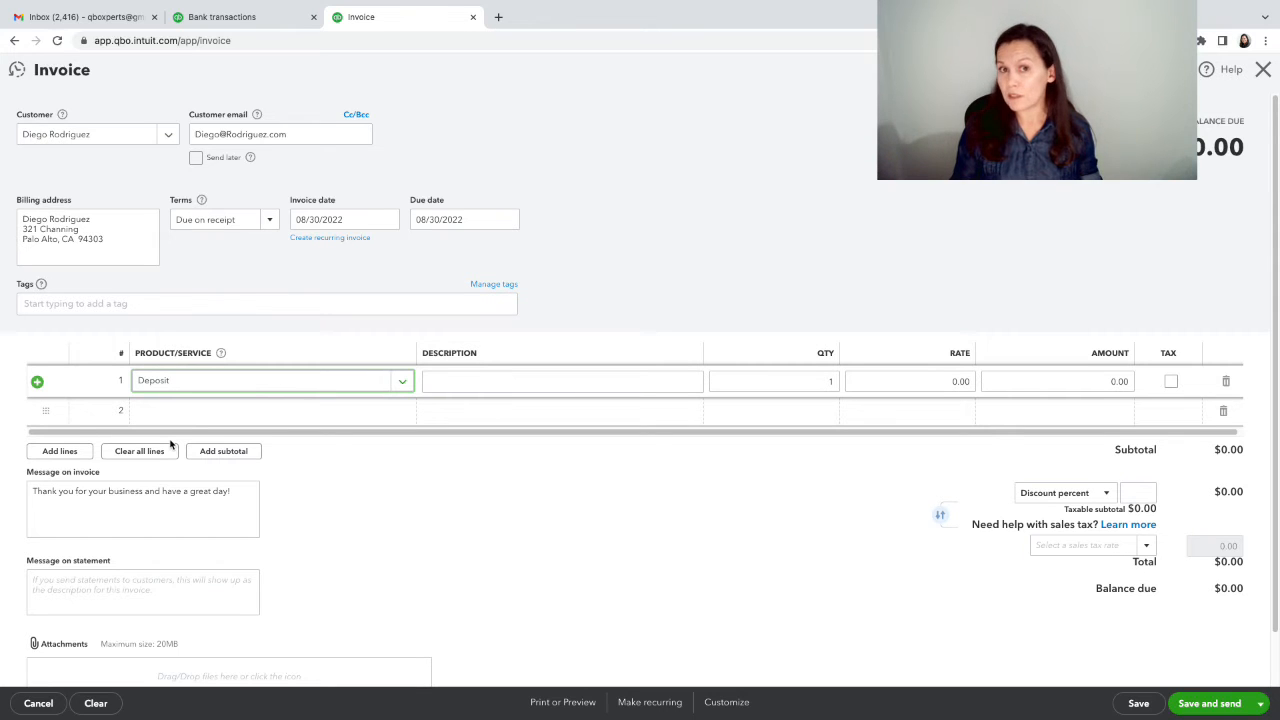
left_click(930, 384)
type("200")
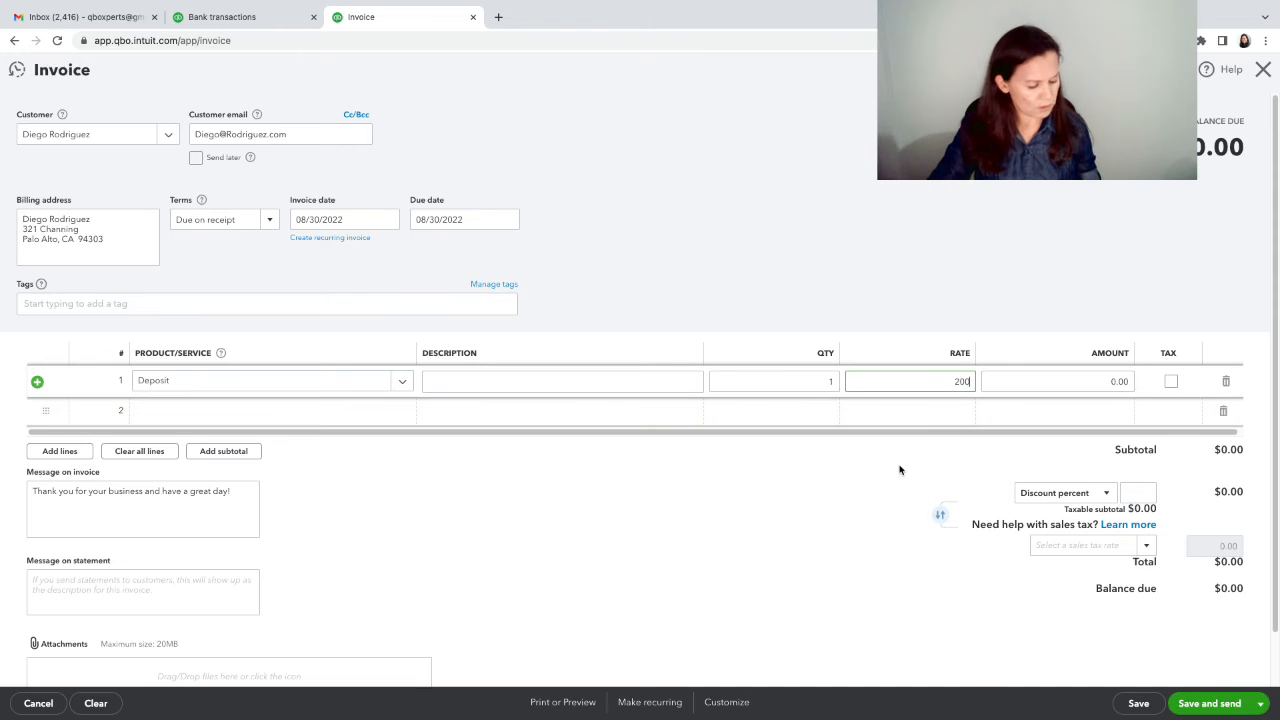
key("Tab")
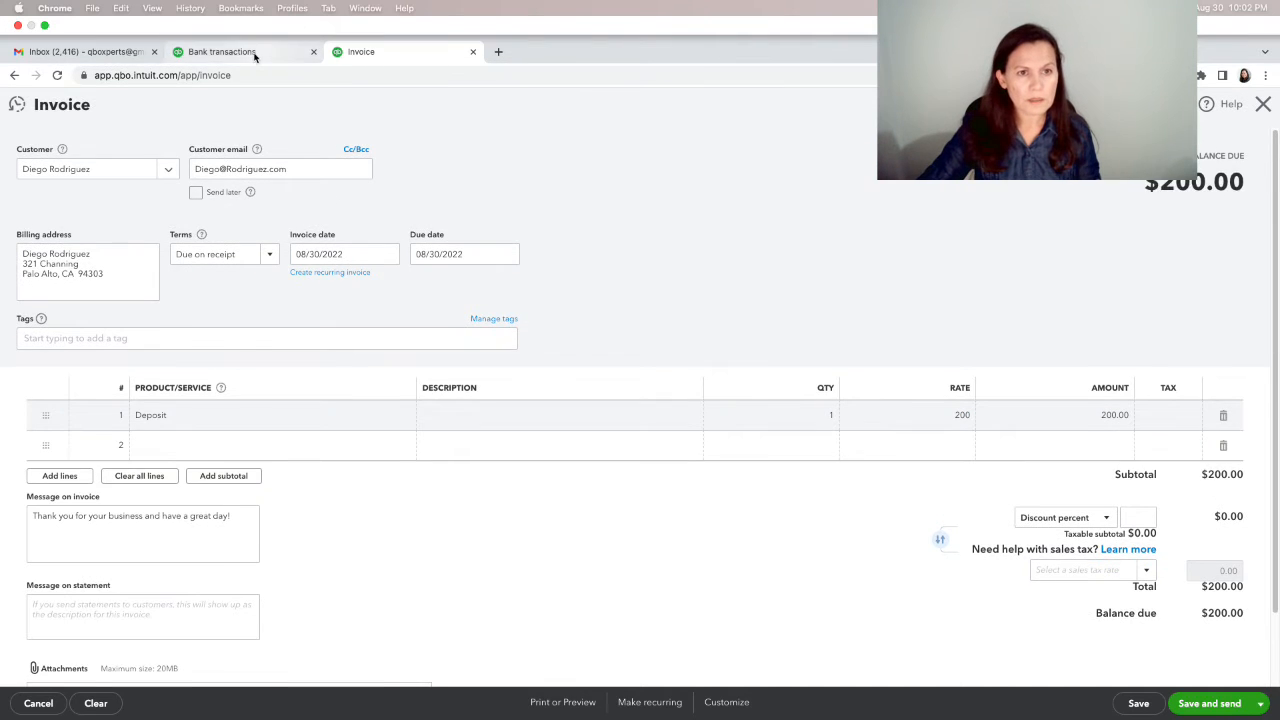
Step: Check the received rental deposit in the bank transactions, then save the deposit invoice and email it to the customer
left_click(254, 55)
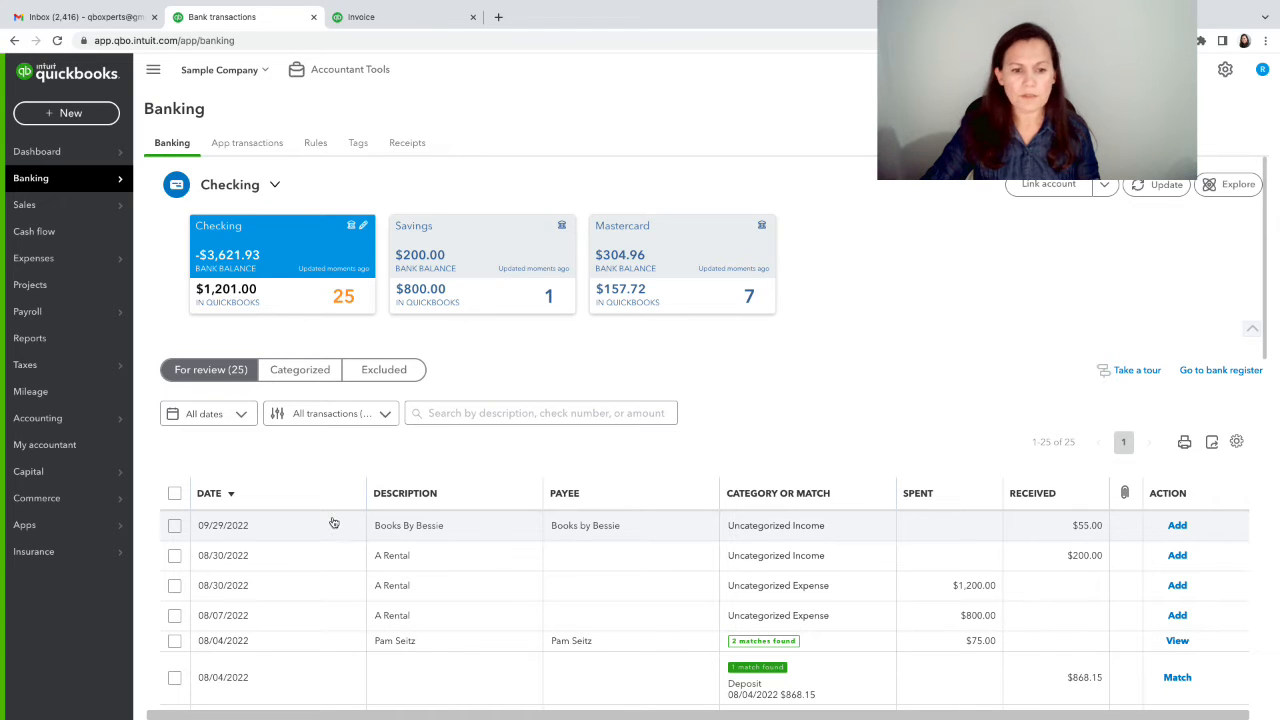
left_click(411, 27)
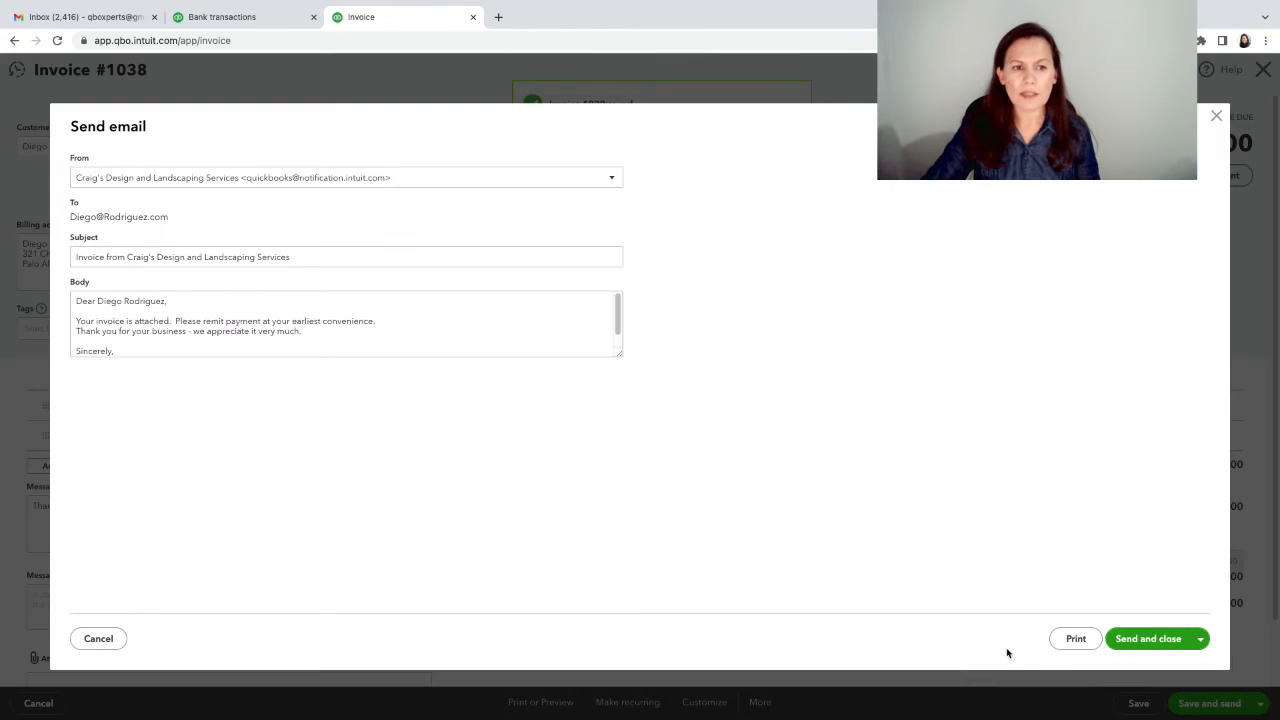
left_click(1147, 639)
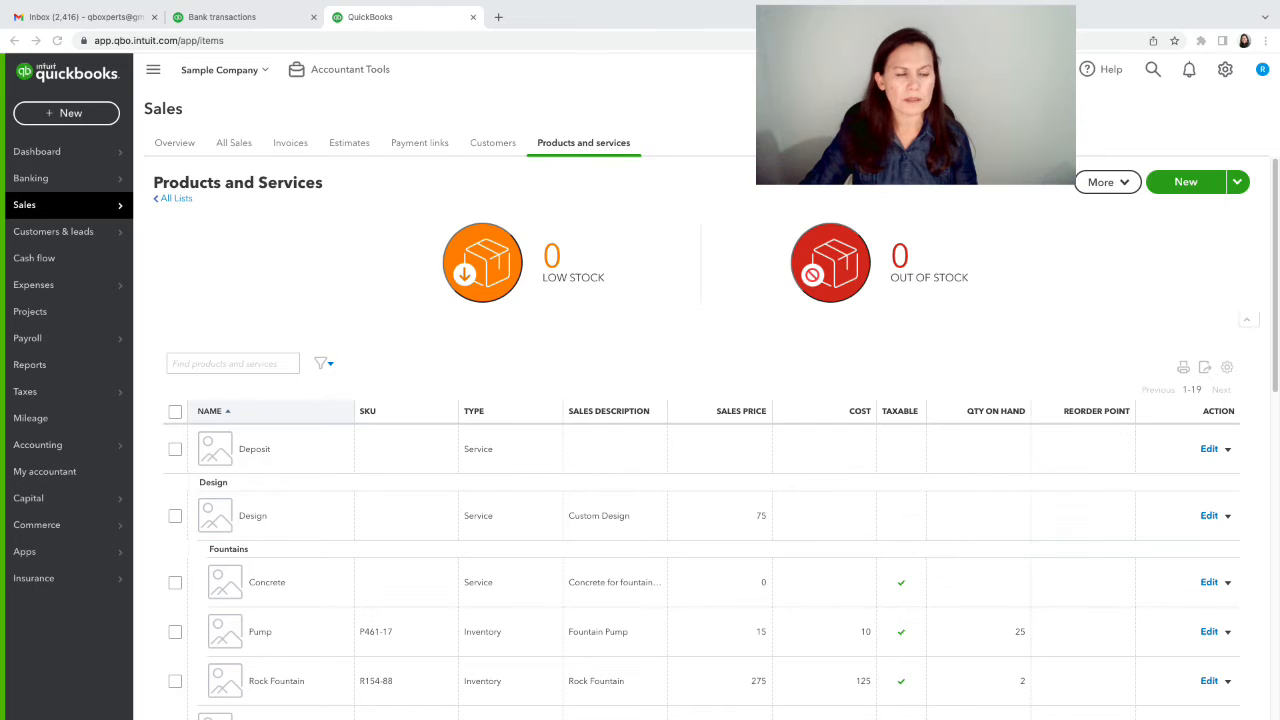
Step: Open the Invoices list and sort it by date, newest first, to locate the deposit invoice
left_click(226, 23)
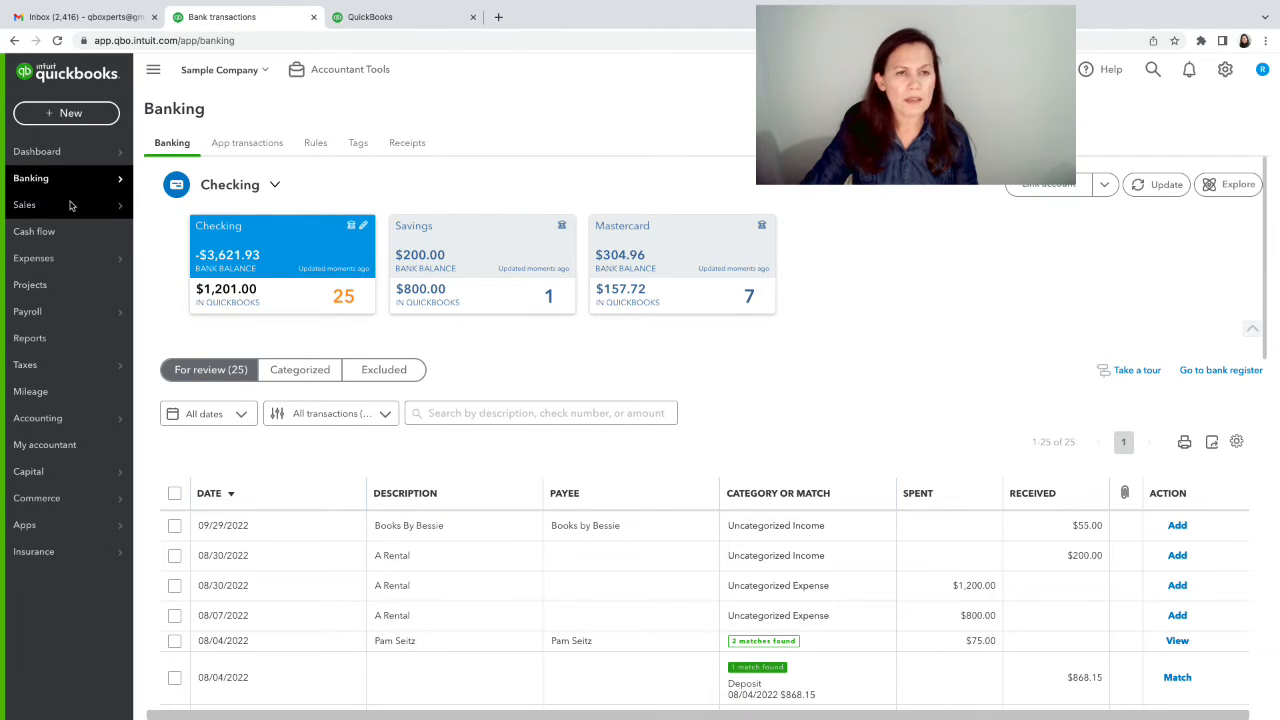
mouse_move(64, 198)
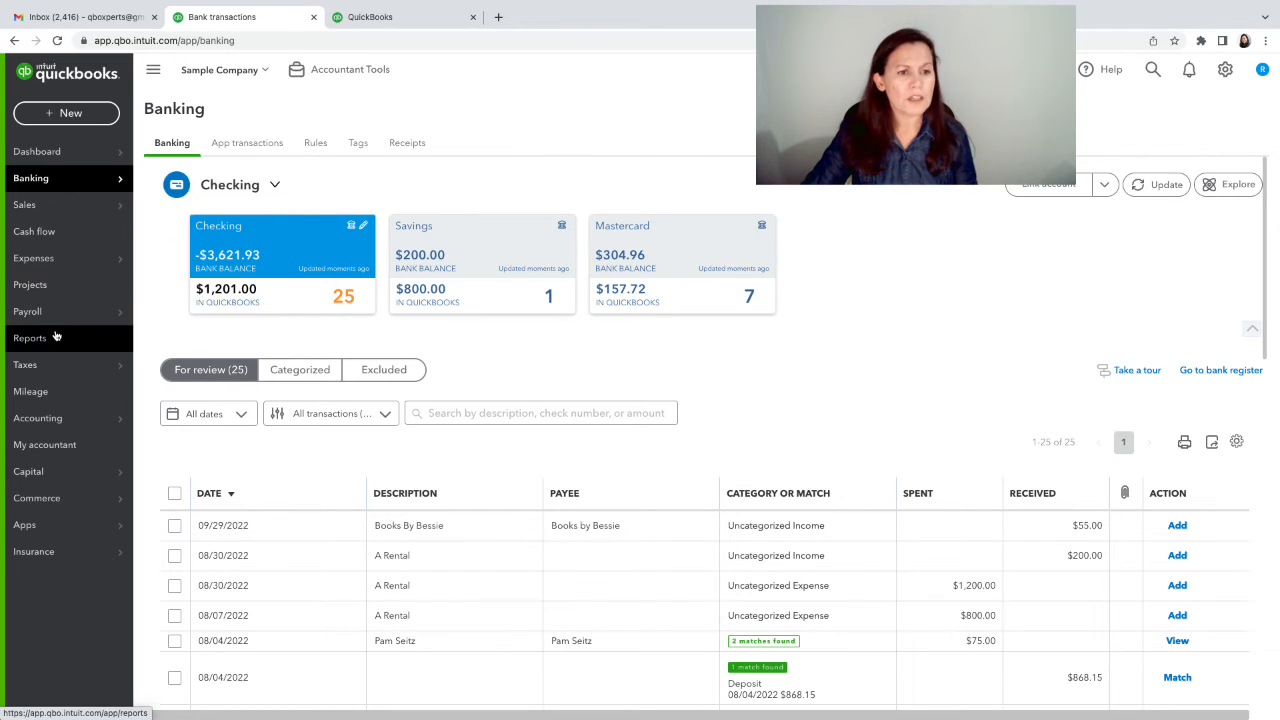
mouse_move(67, 268)
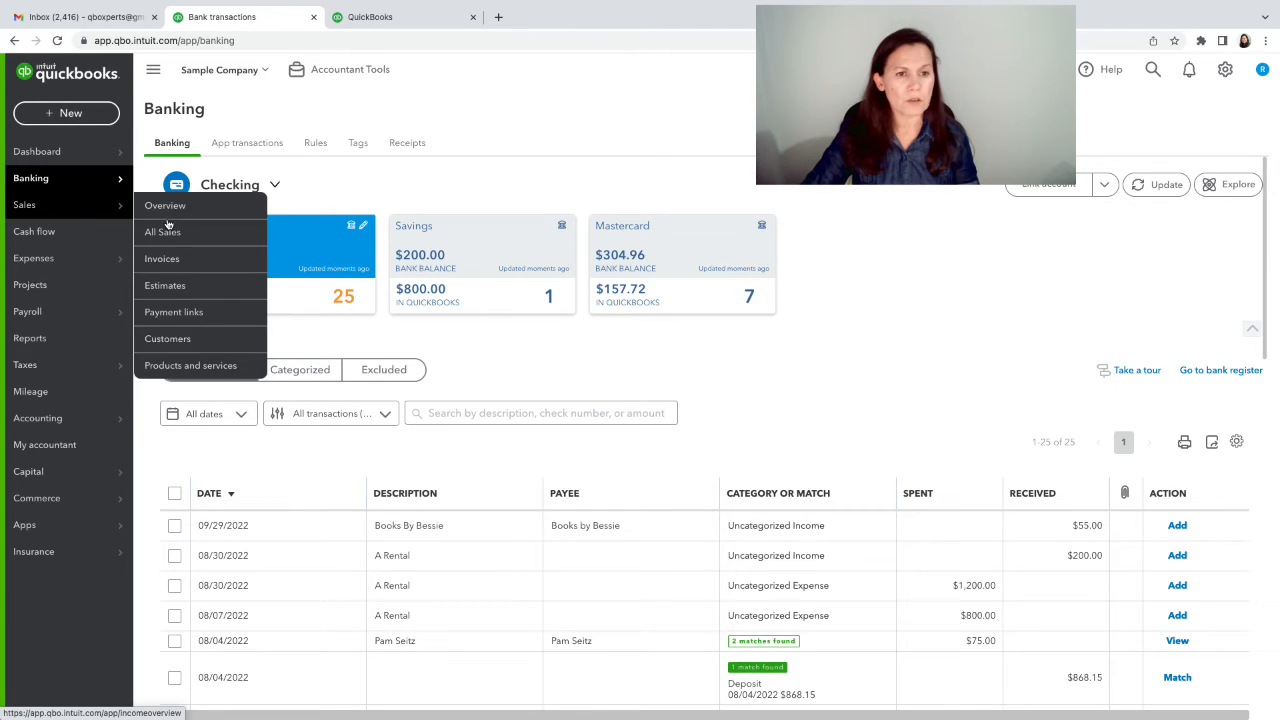
left_click(184, 269)
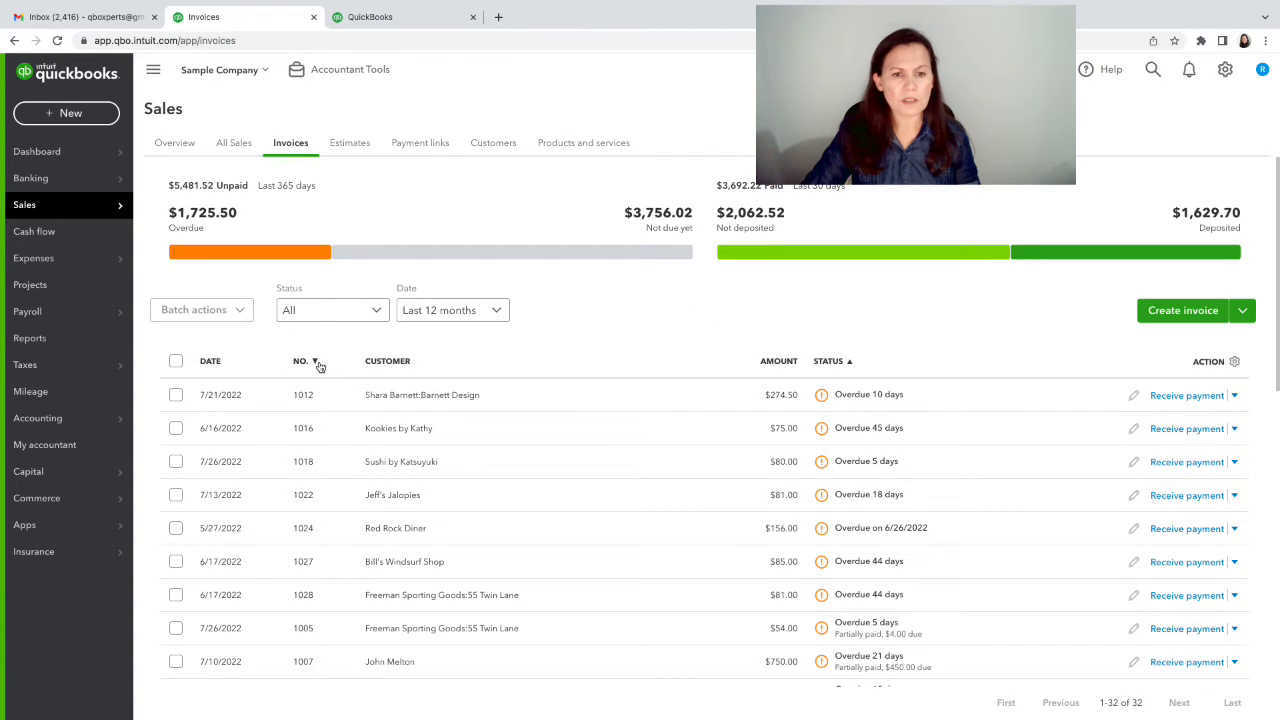
left_click(229, 363)
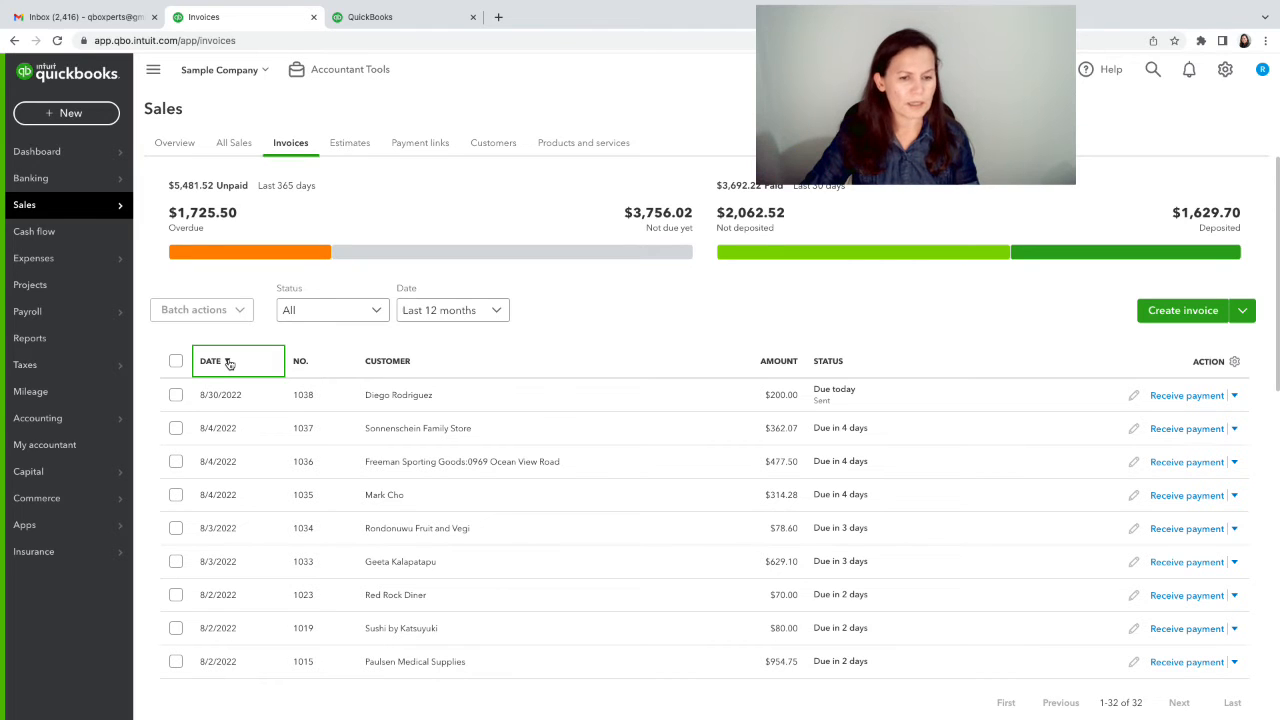
left_click(229, 363)
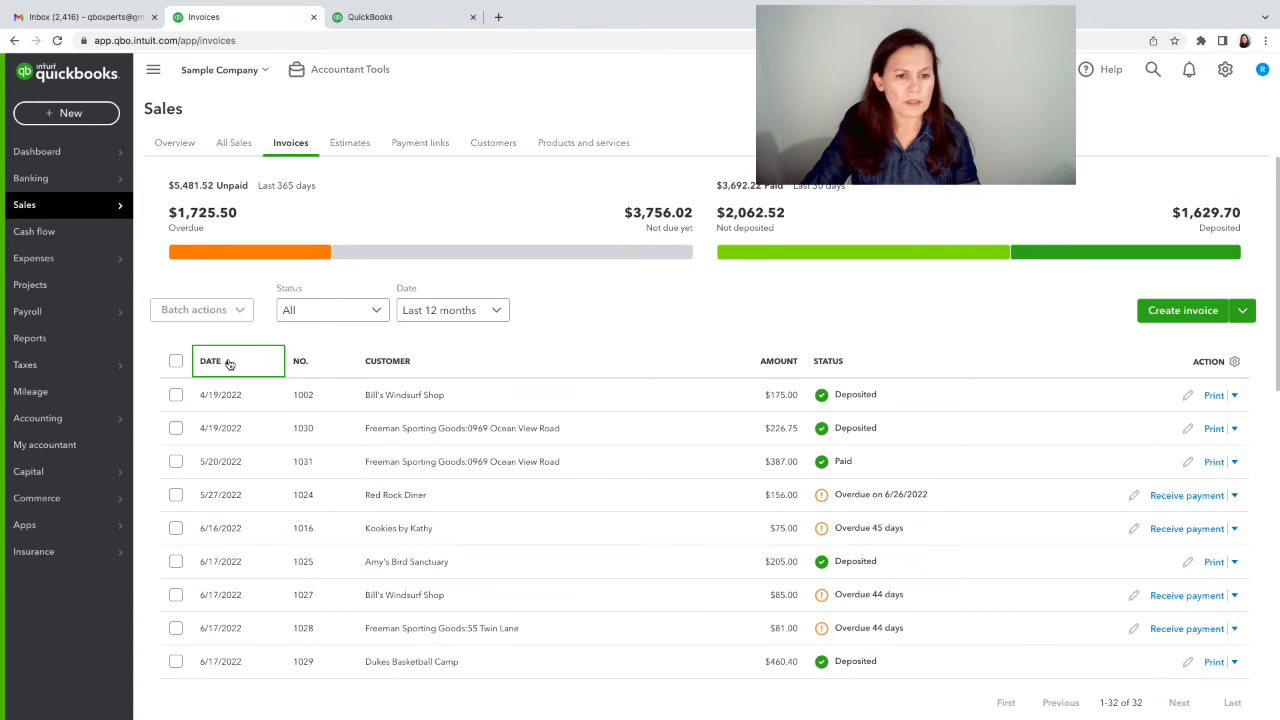
left_click(229, 363)
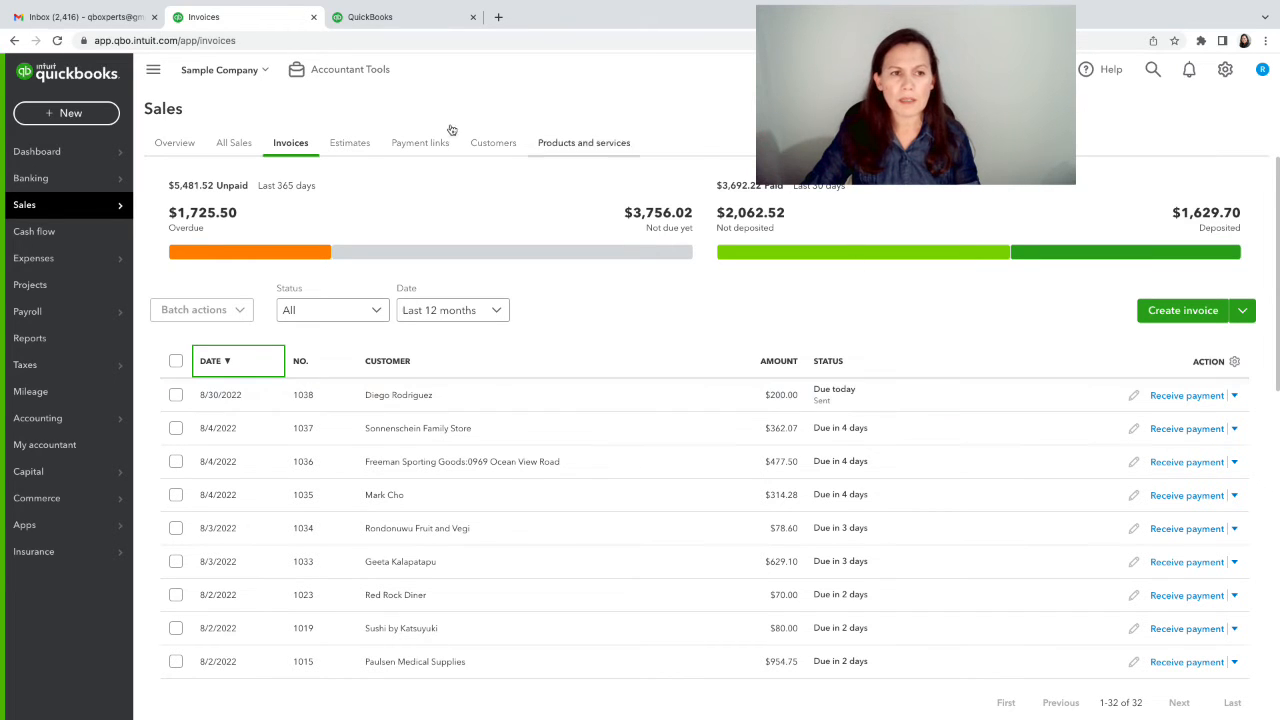
Step: Start receiving a payment from the same customer and apply it to the outstanding 200.00 deposit invoice
left_click(53, 118)
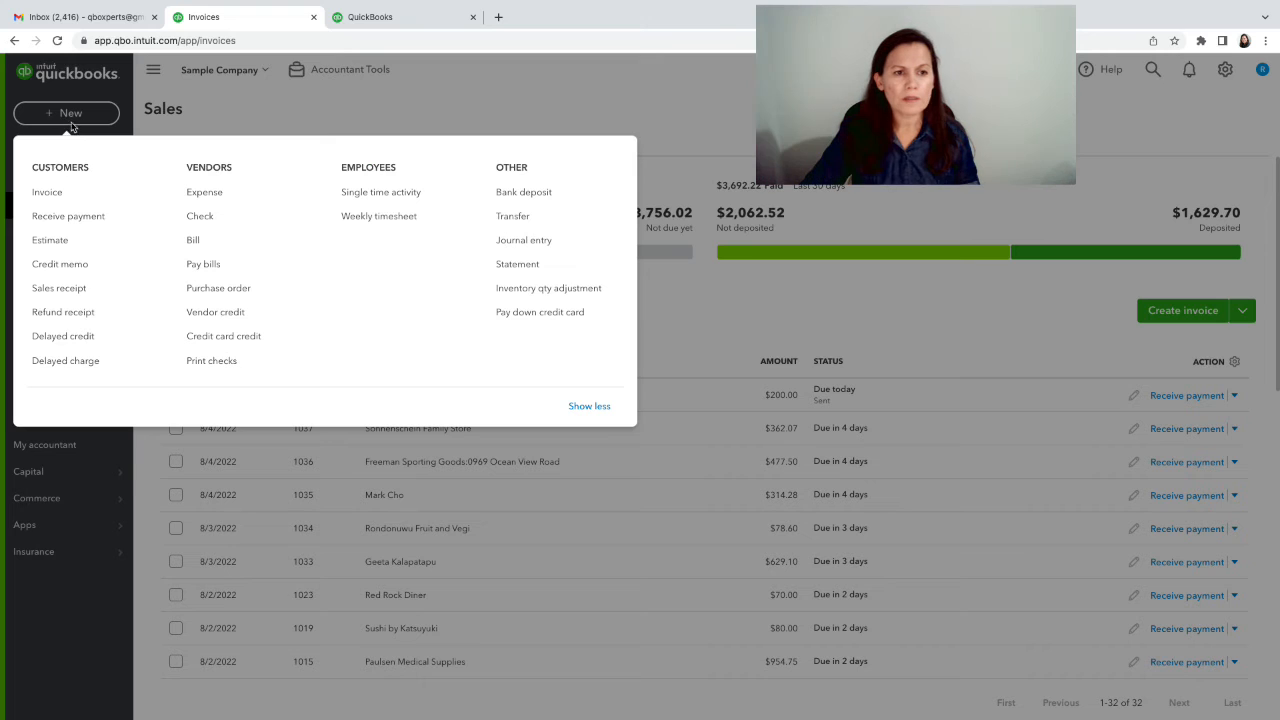
left_click(78, 224)
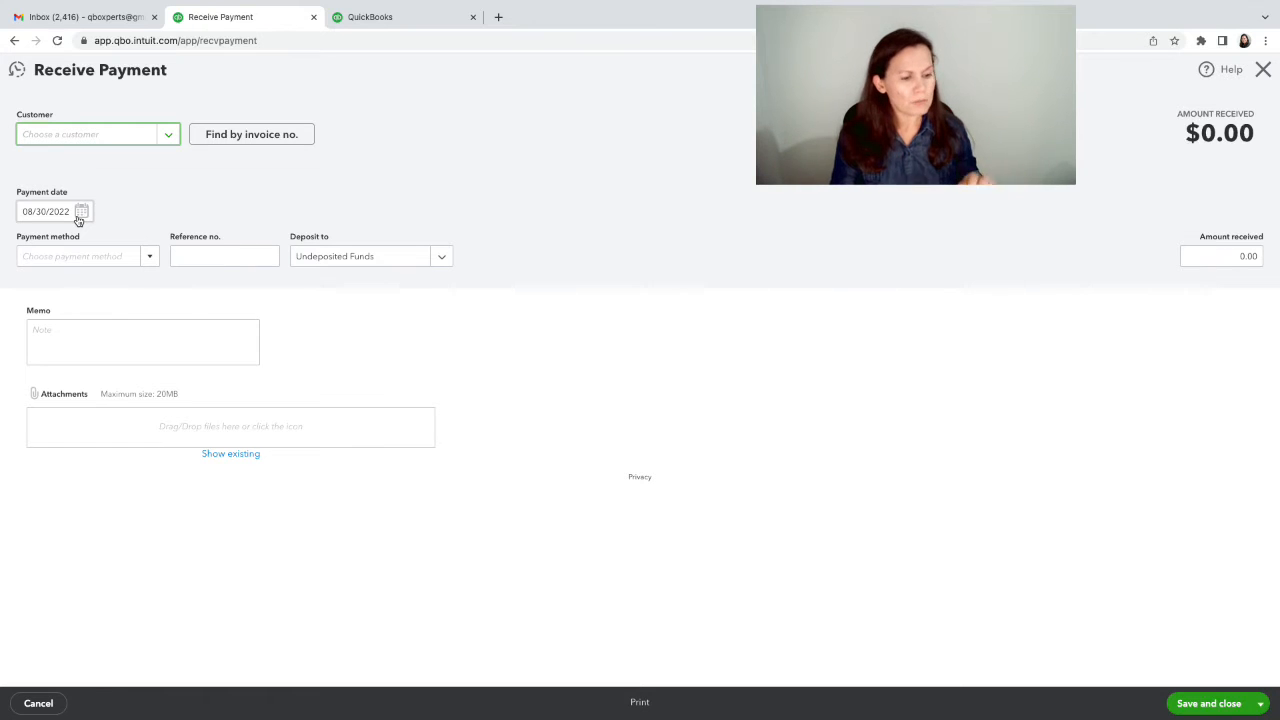
type("rodri")
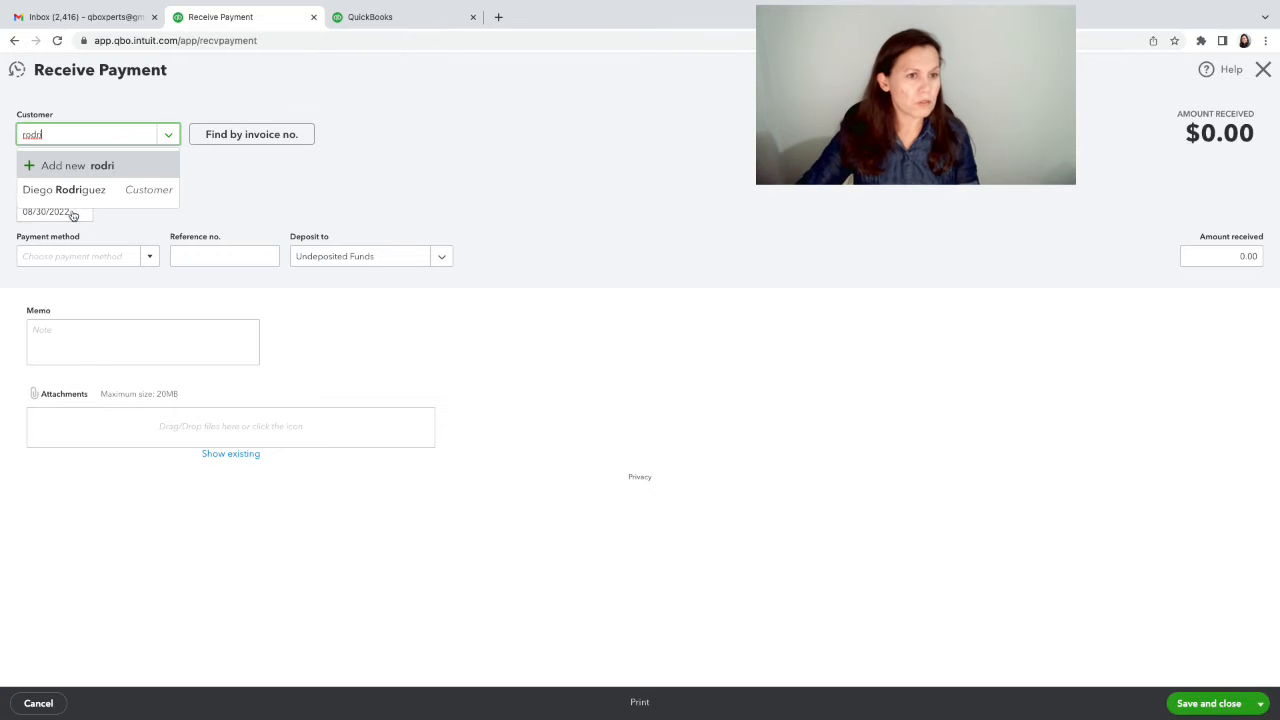
left_click(76, 196)
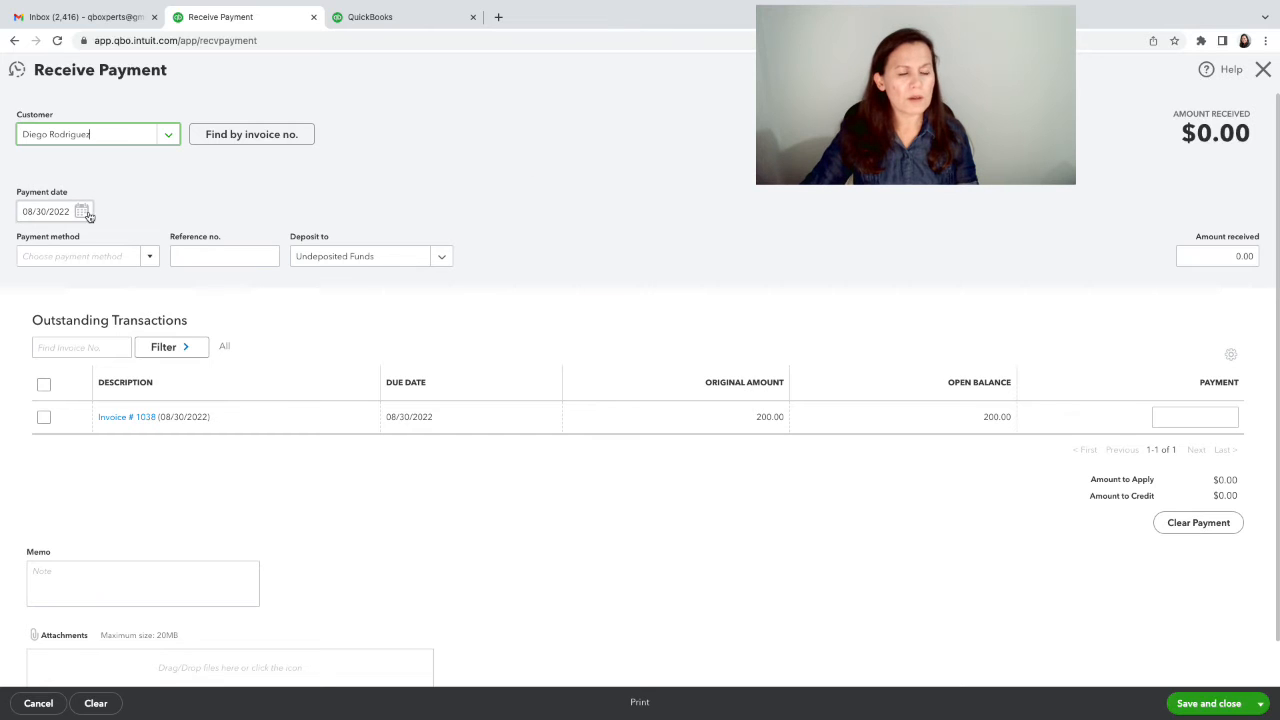
left_click(43, 418)
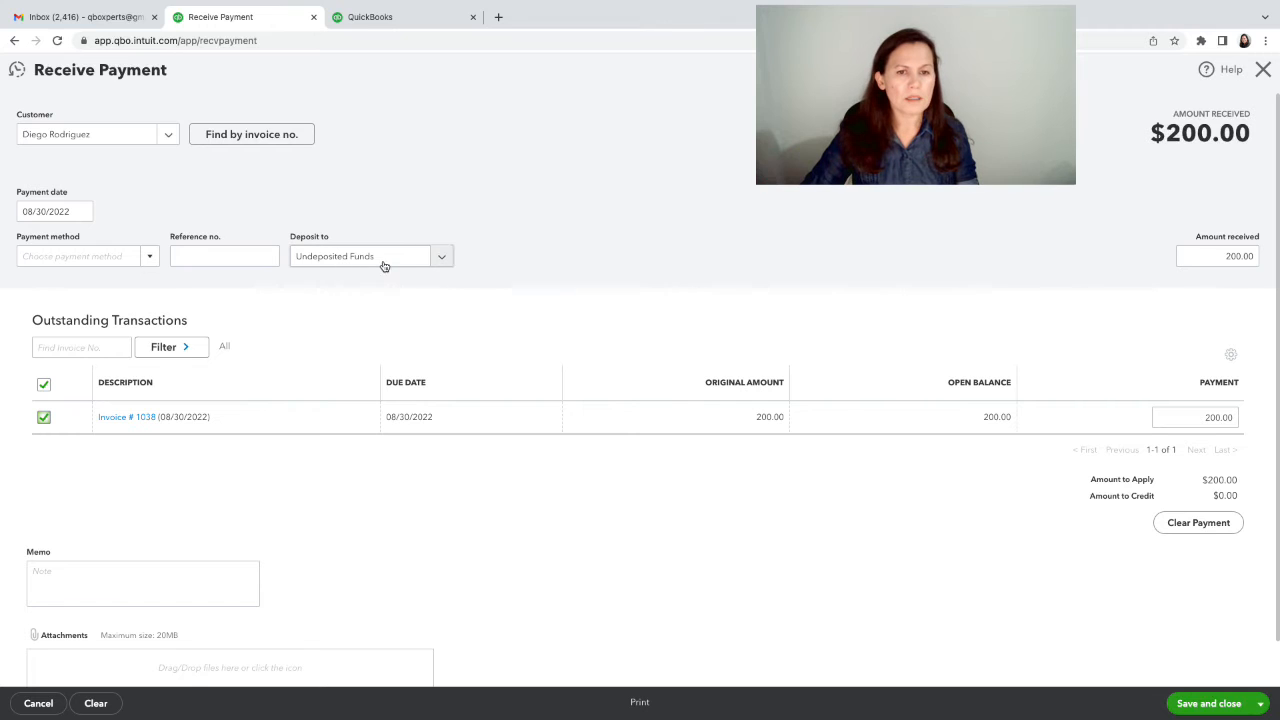
Step: Set the payment method to Check with reference number 1038, and save and close the received payment
left_click(150, 257)
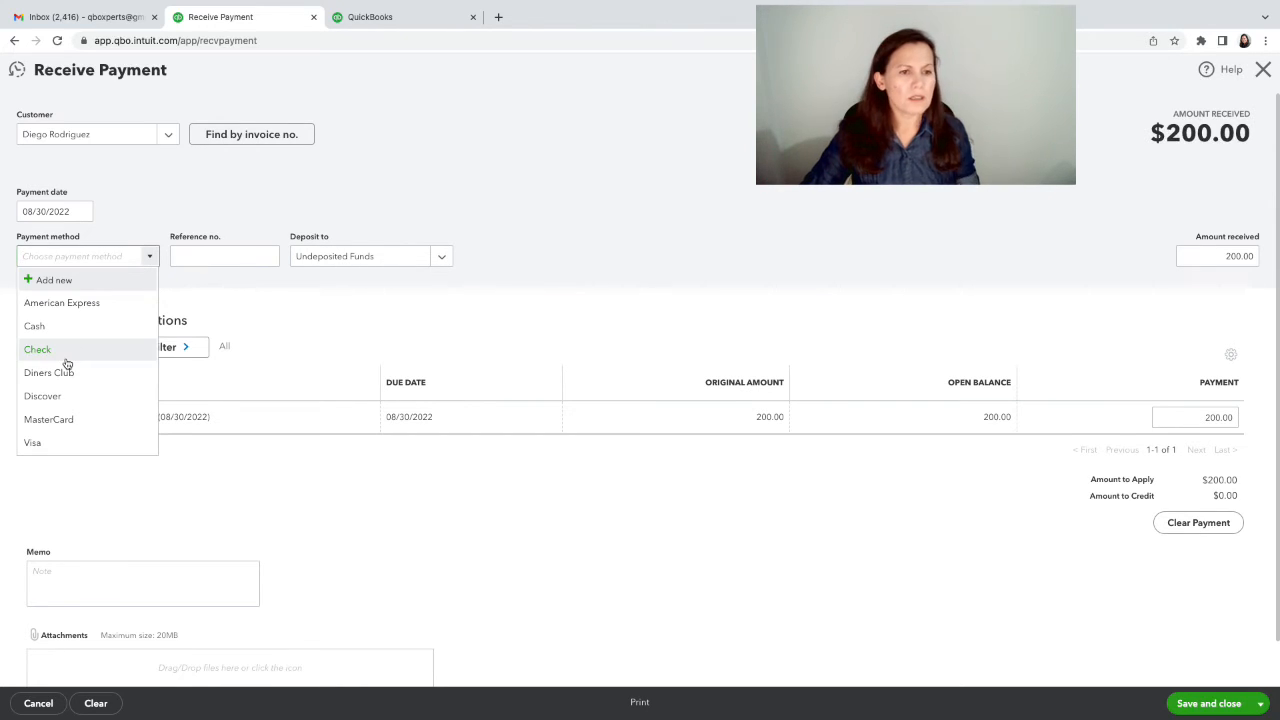
left_click(66, 352)
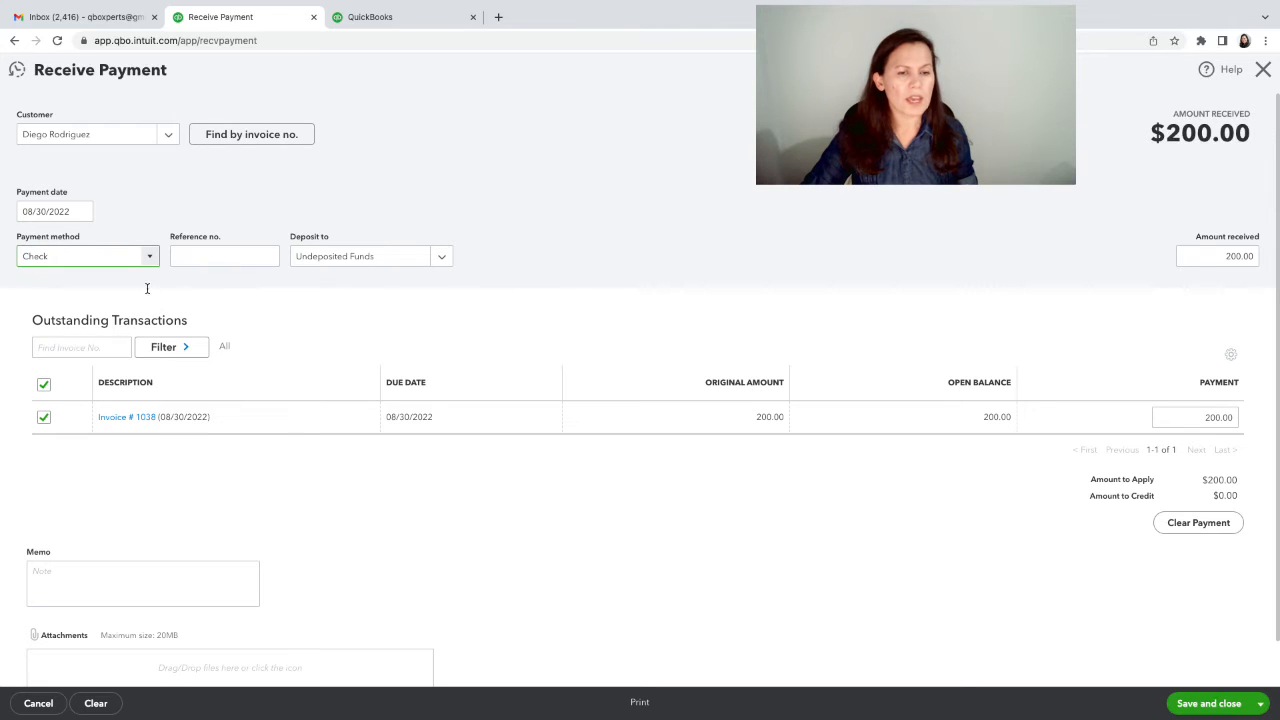
left_click(198, 258)
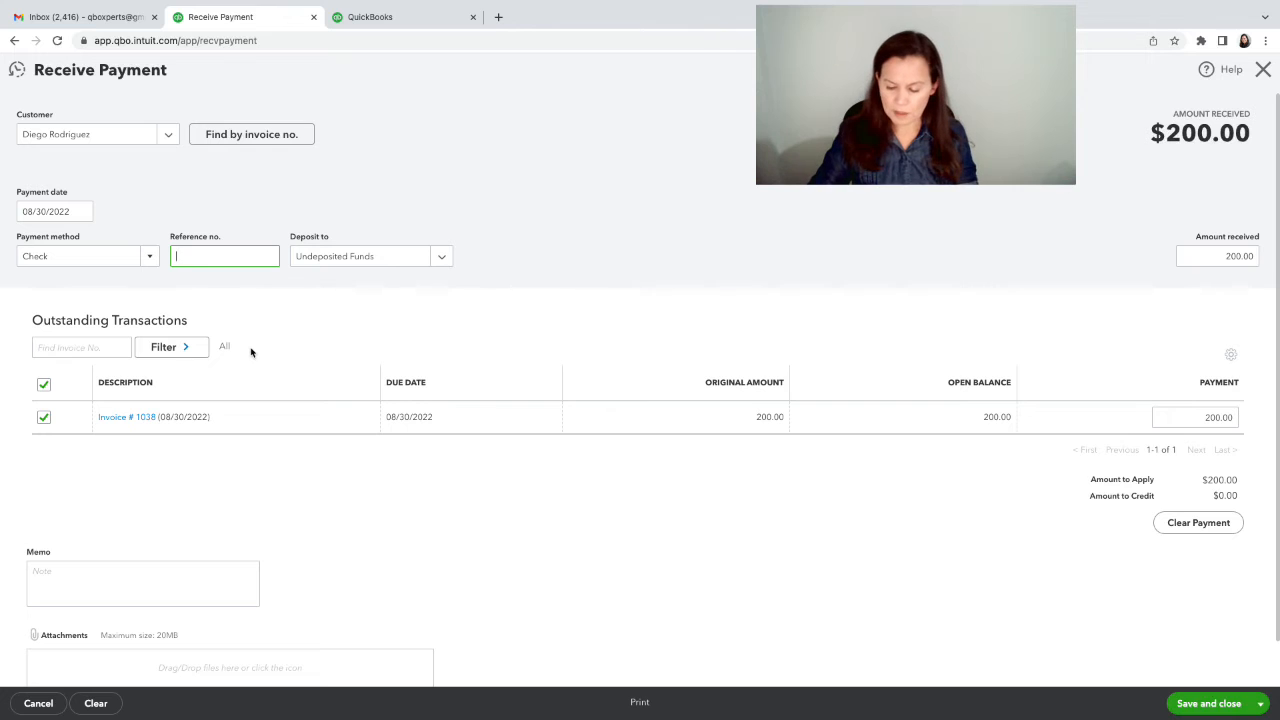
type("1038")
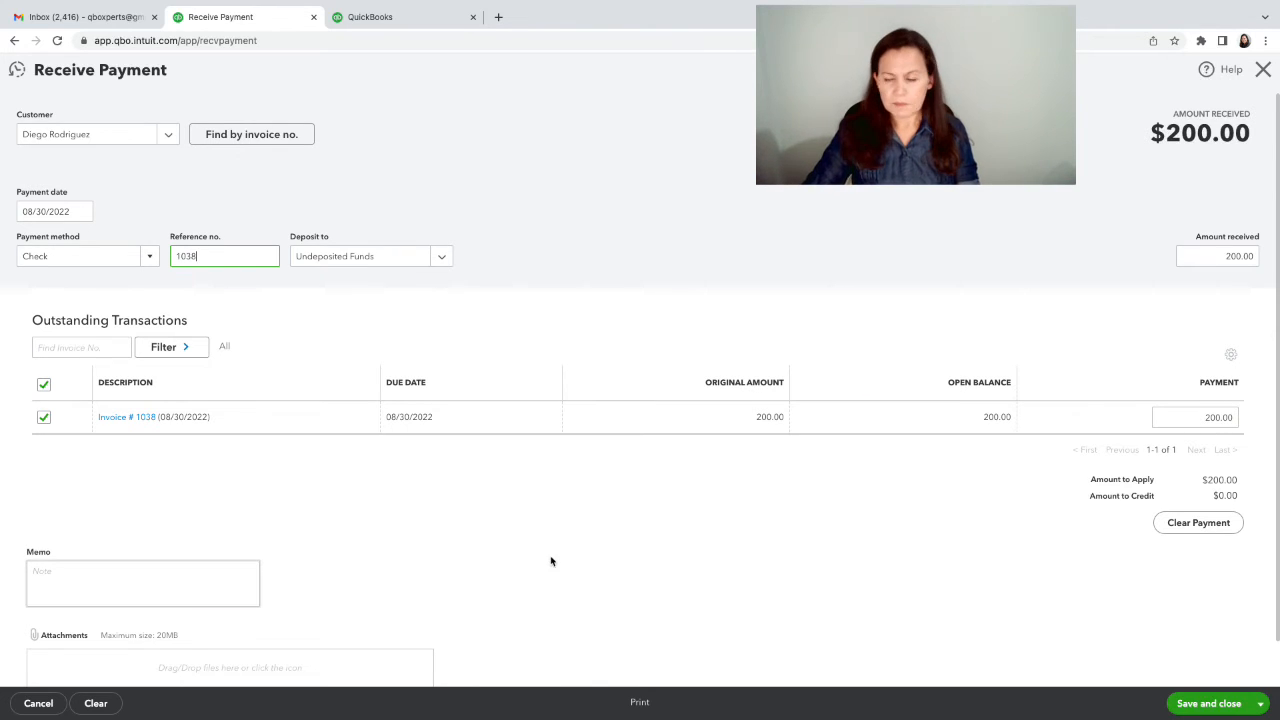
left_click(1186, 706)
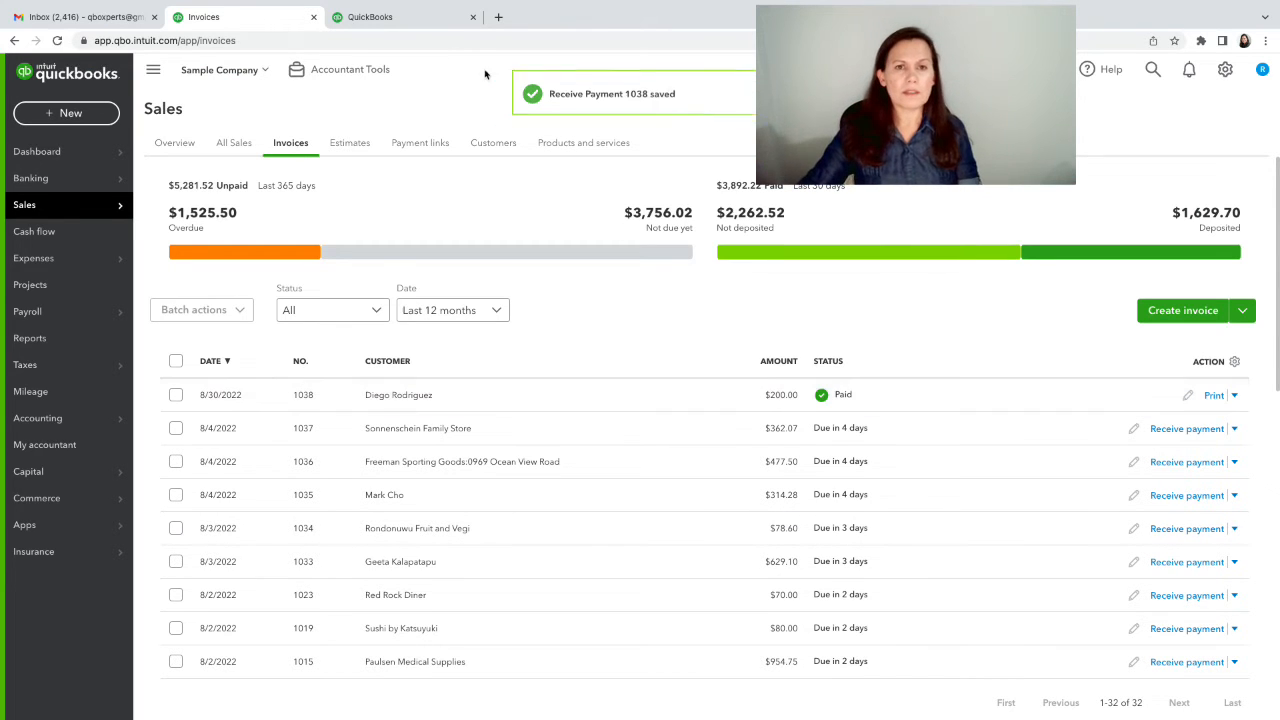
Step: Start a sales receipt for the customer listed directly after Dukes Basketball Camp, with Check as the payment method
left_click(412, 22)
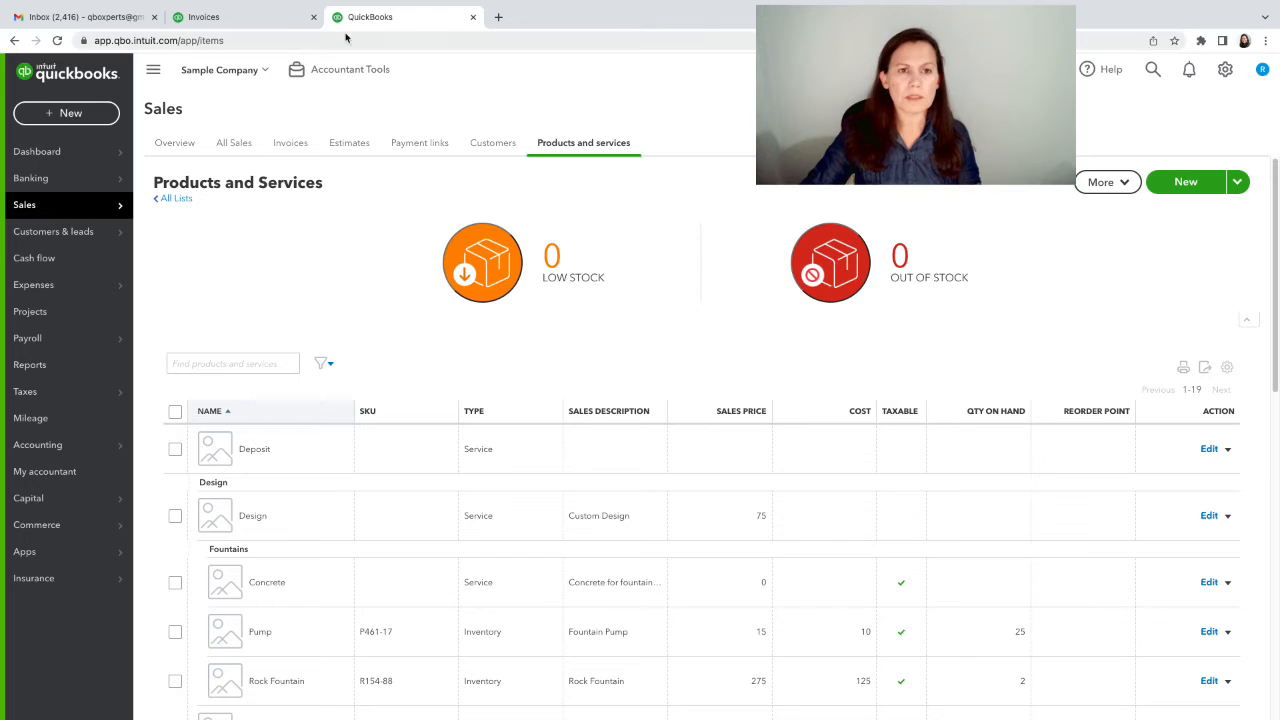
left_click(248, 22)
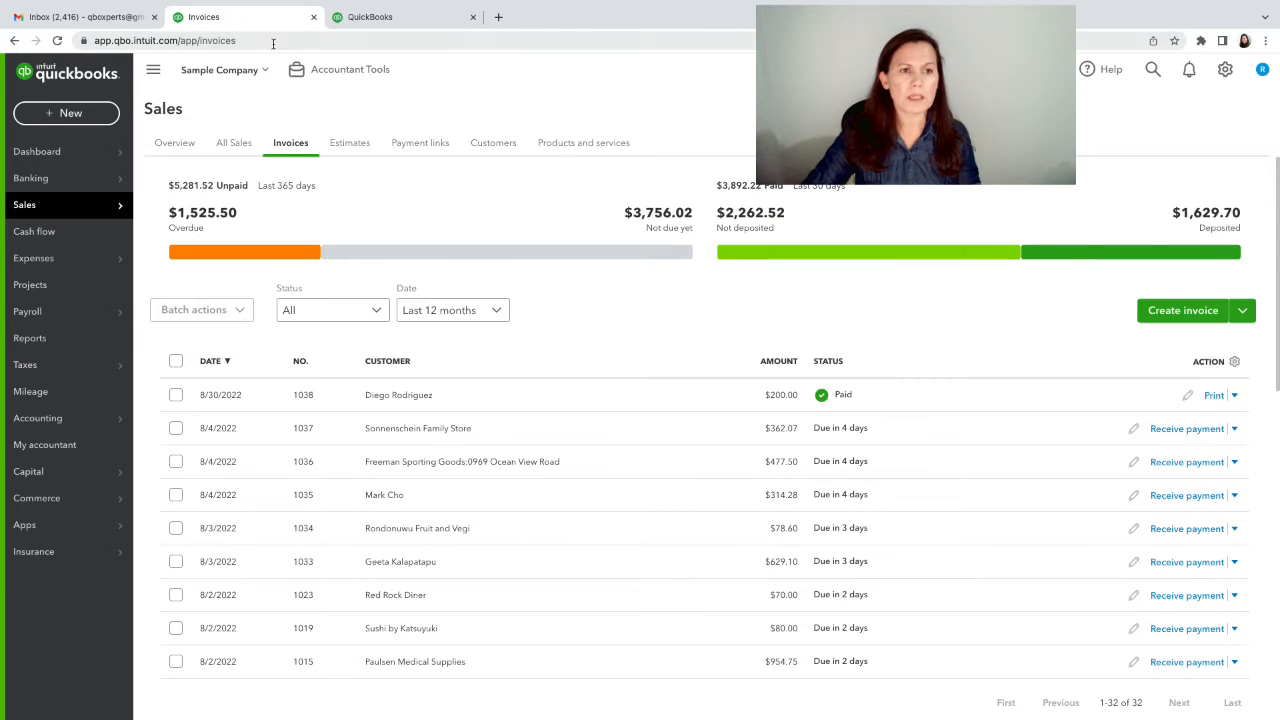
left_click(50, 115)
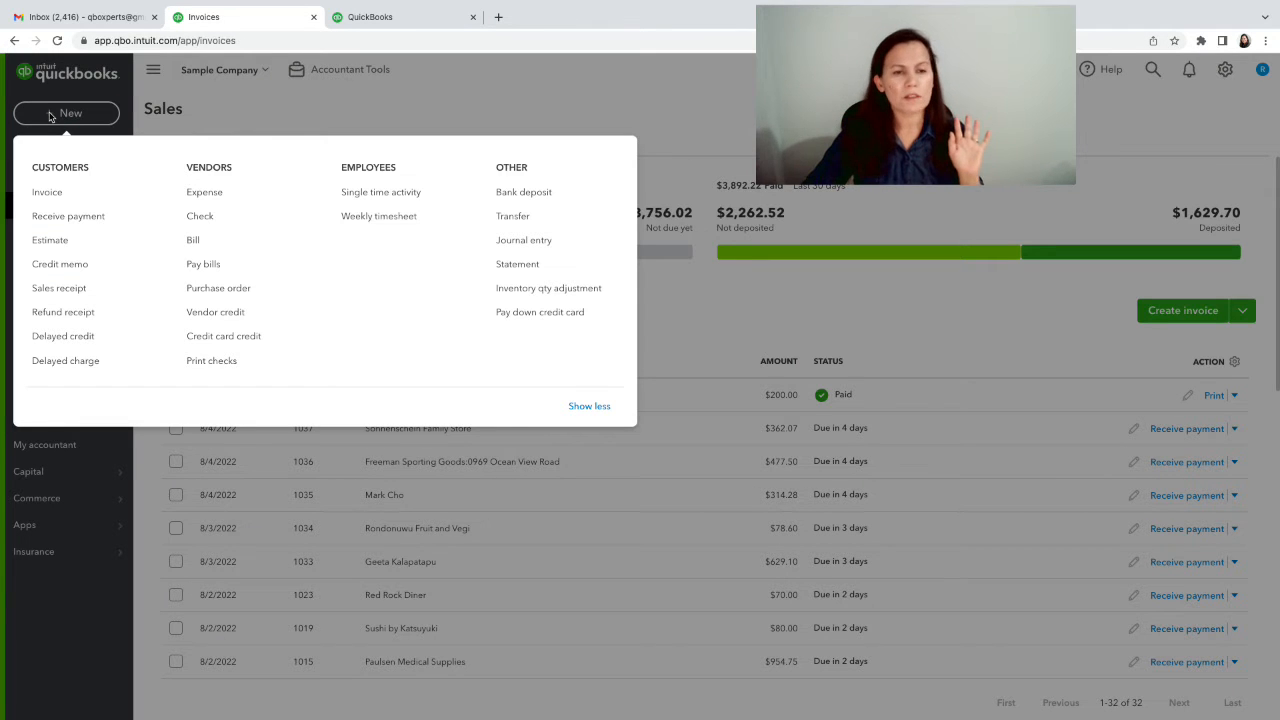
left_click(60, 288)
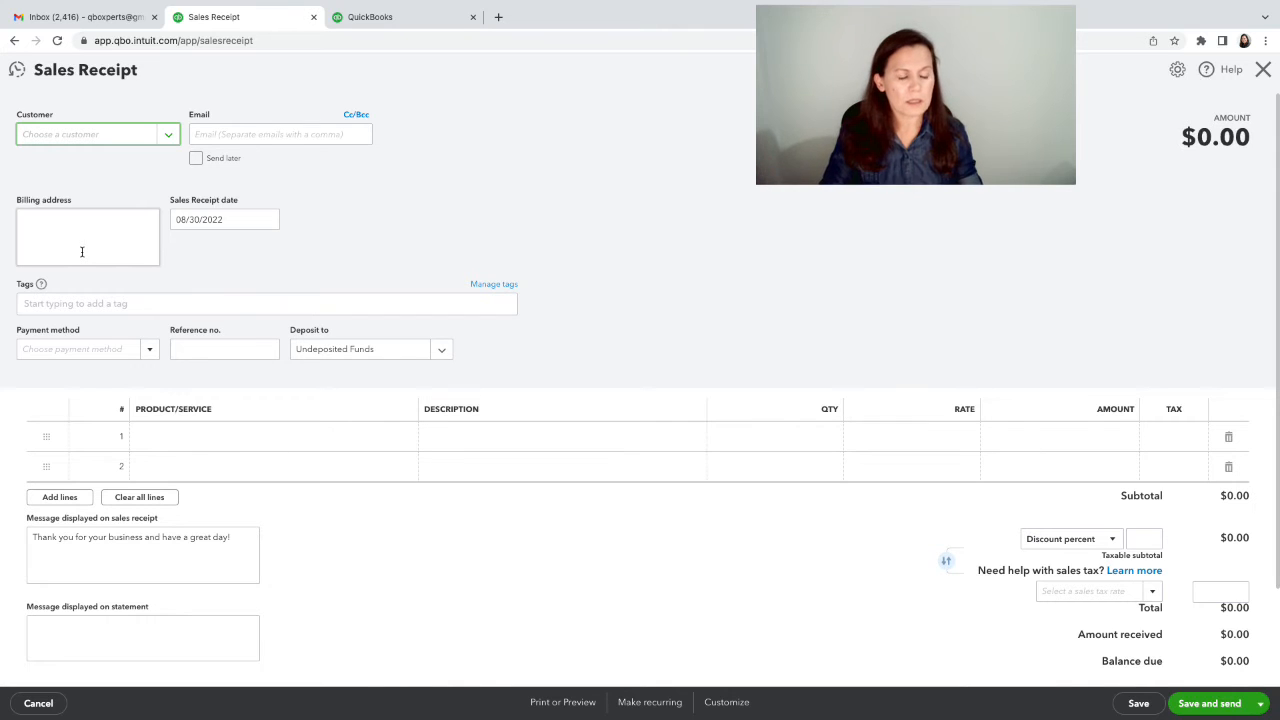
left_click(167, 134)
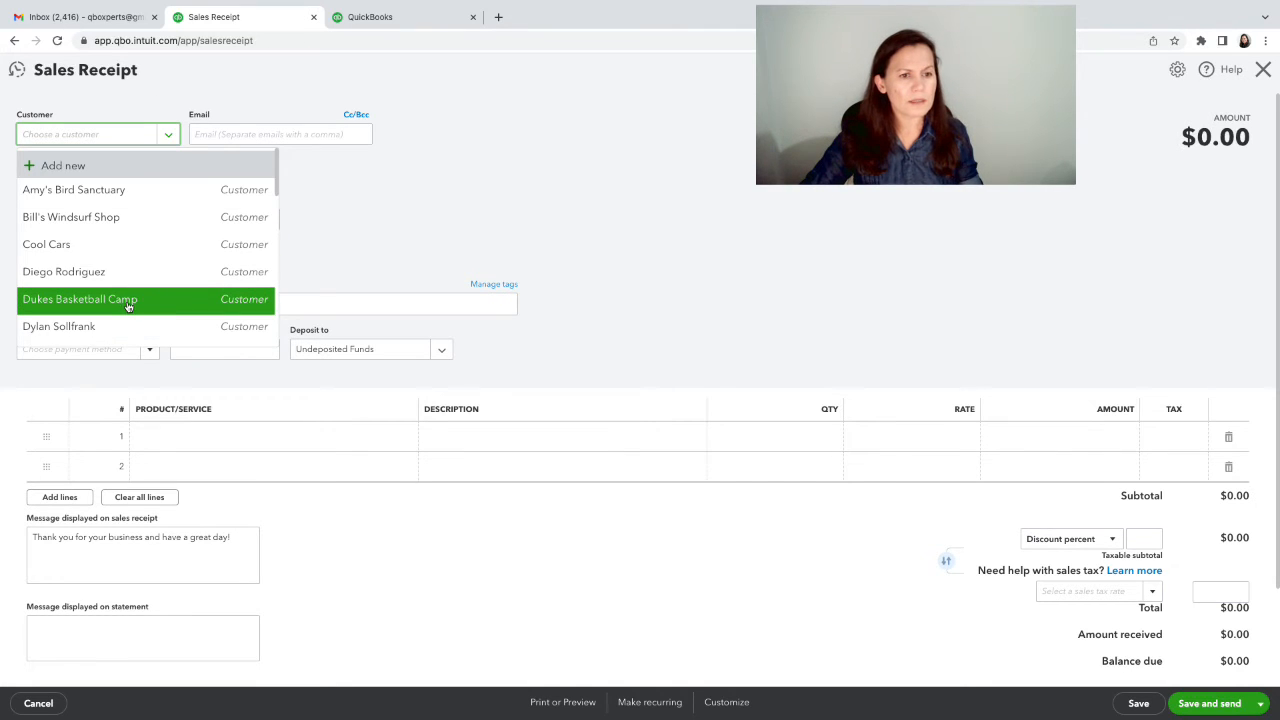
scroll(130, 307, "down", 2)
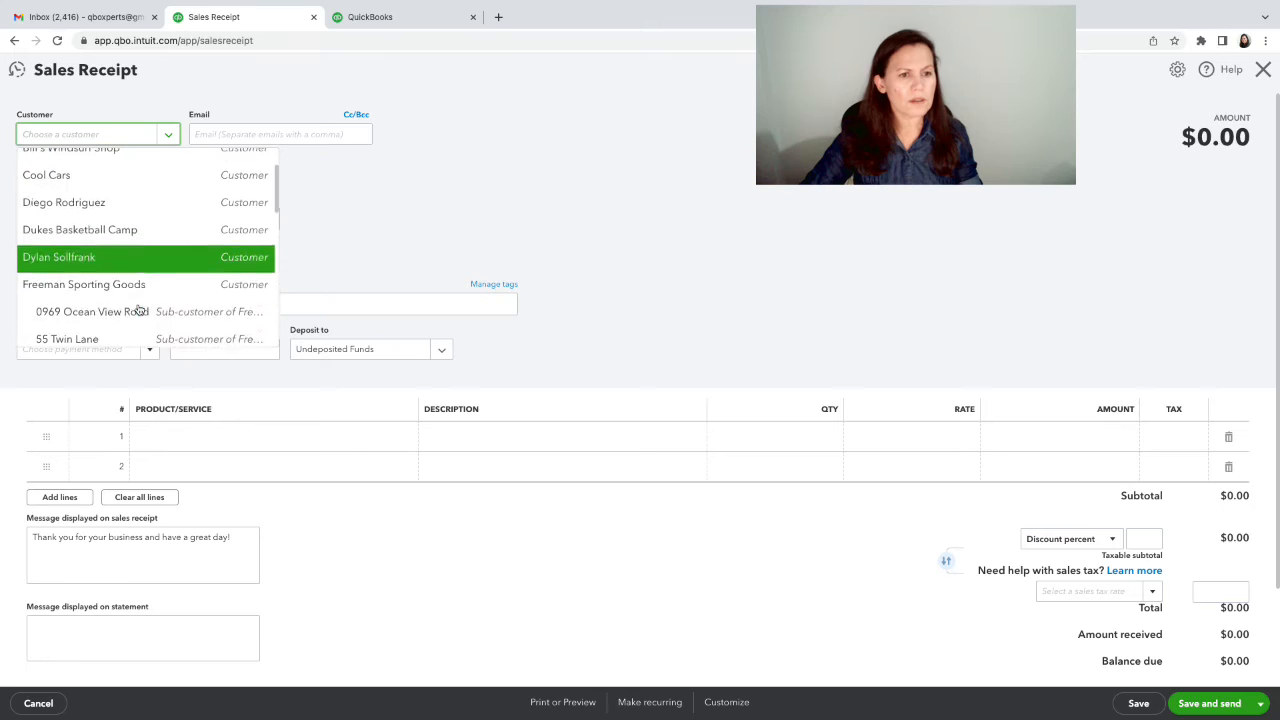
left_click(104, 245)
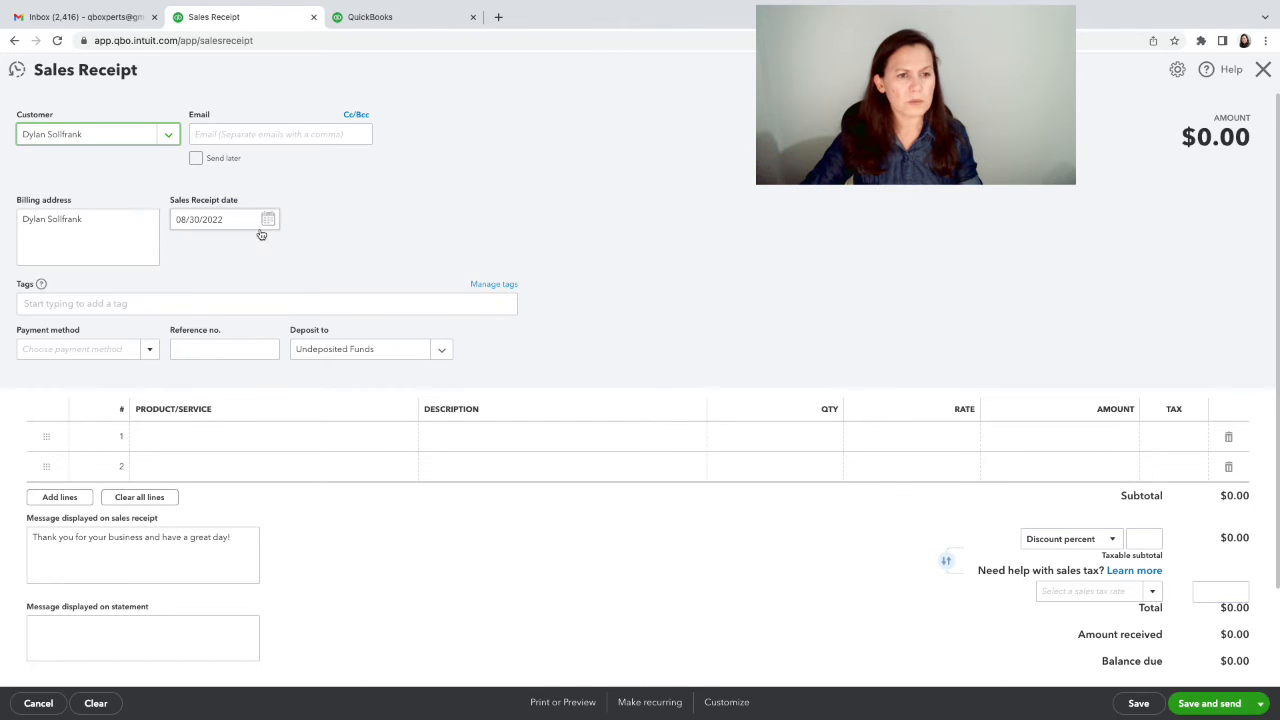
left_click(150, 350)
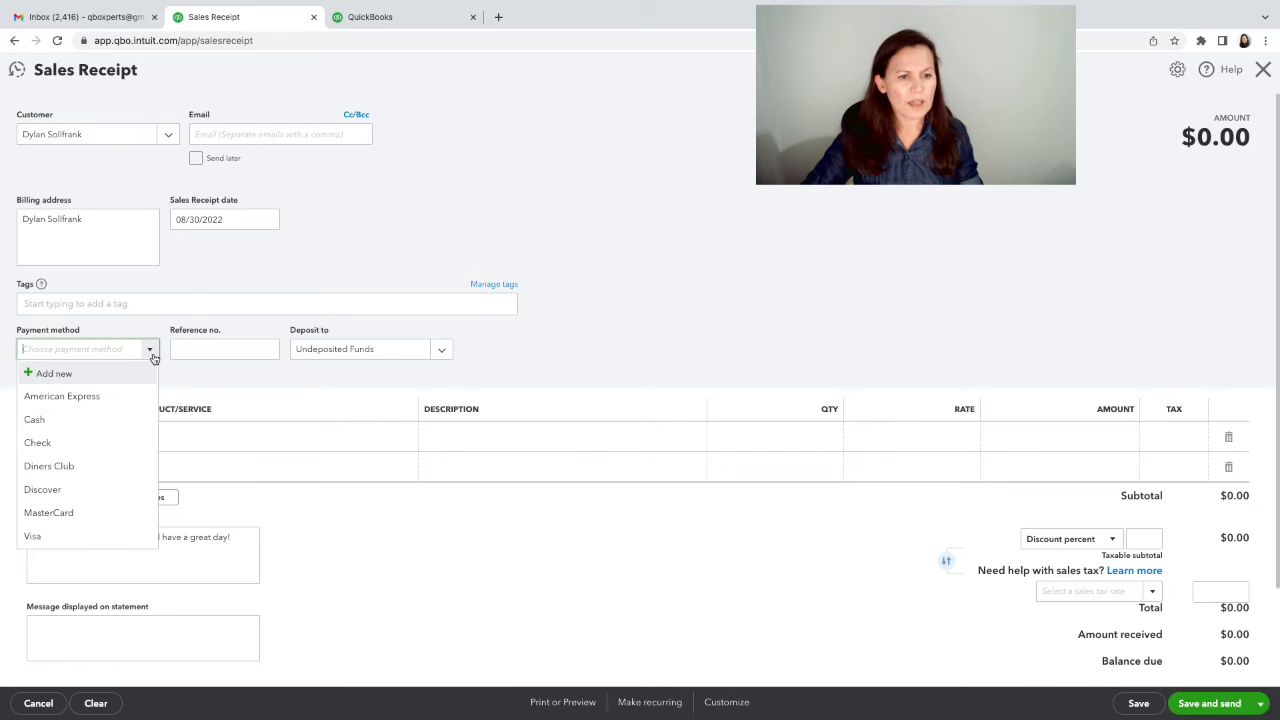
left_click(51, 439)
Step: Add the Deposit item to the sales receipt's first line with the description "paid deposit for photography" and a rate of 55
left_click(190, 443)
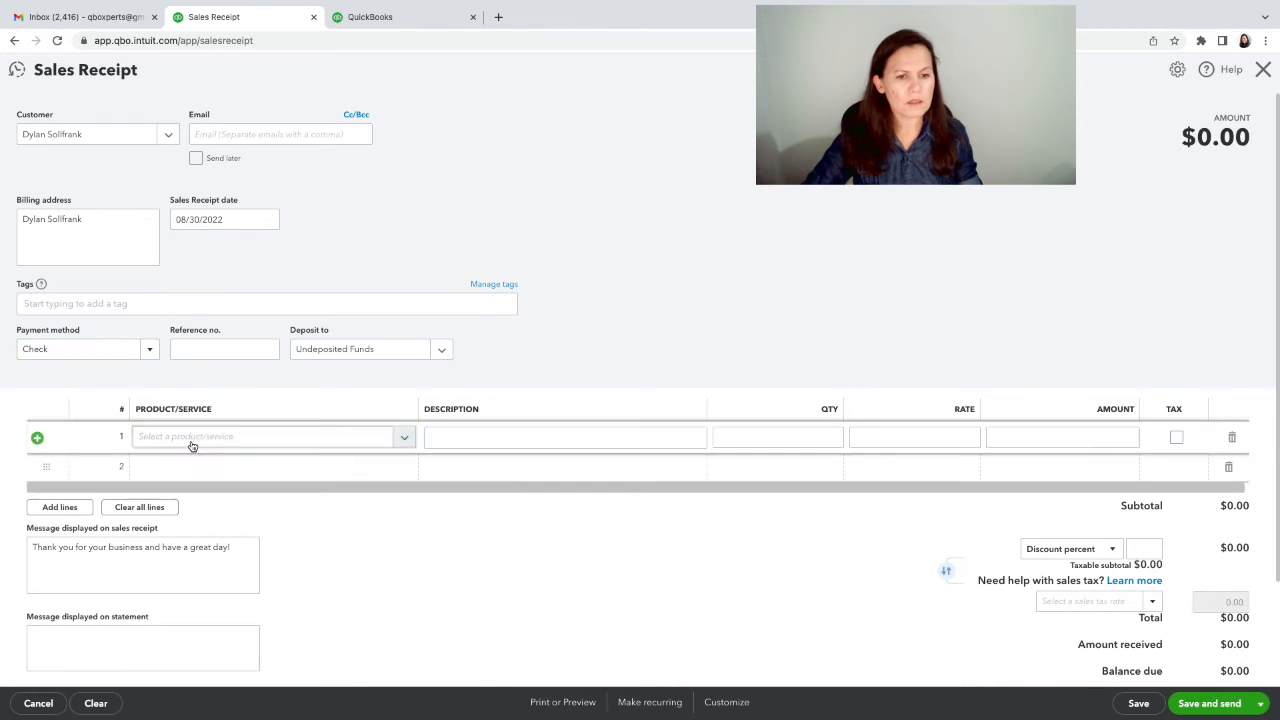
type("depo")
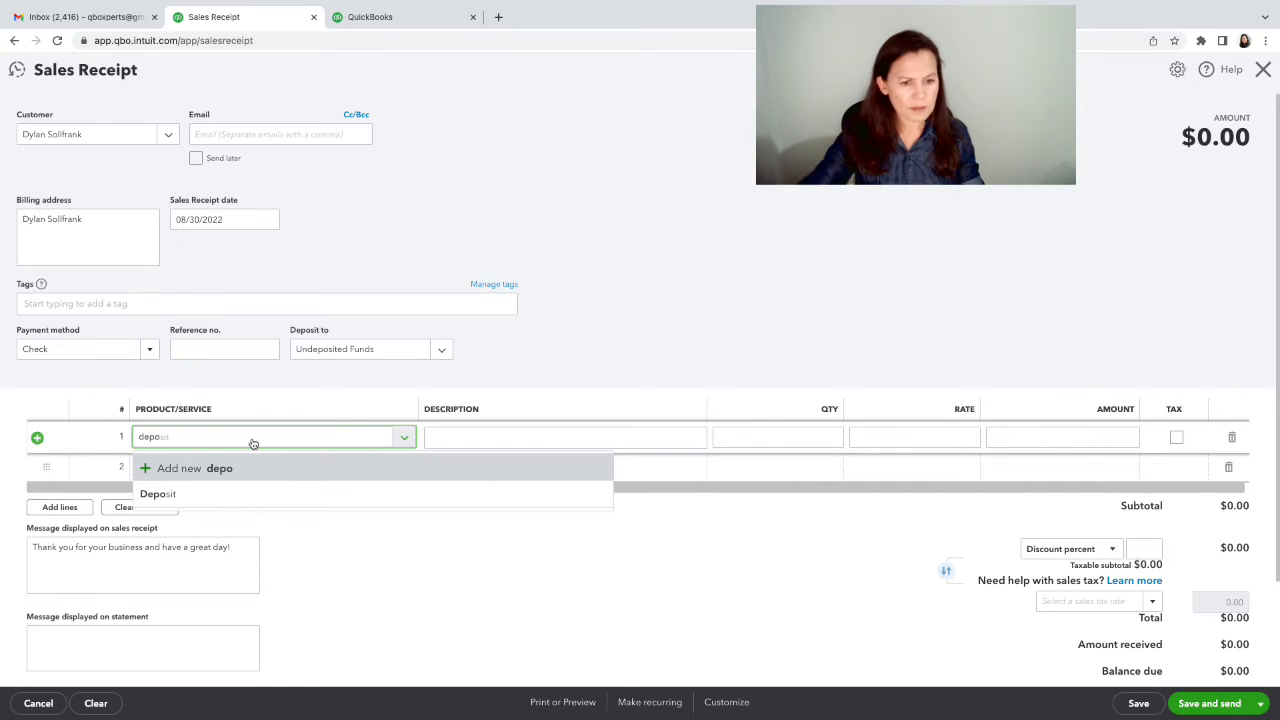
left_click(165, 493)
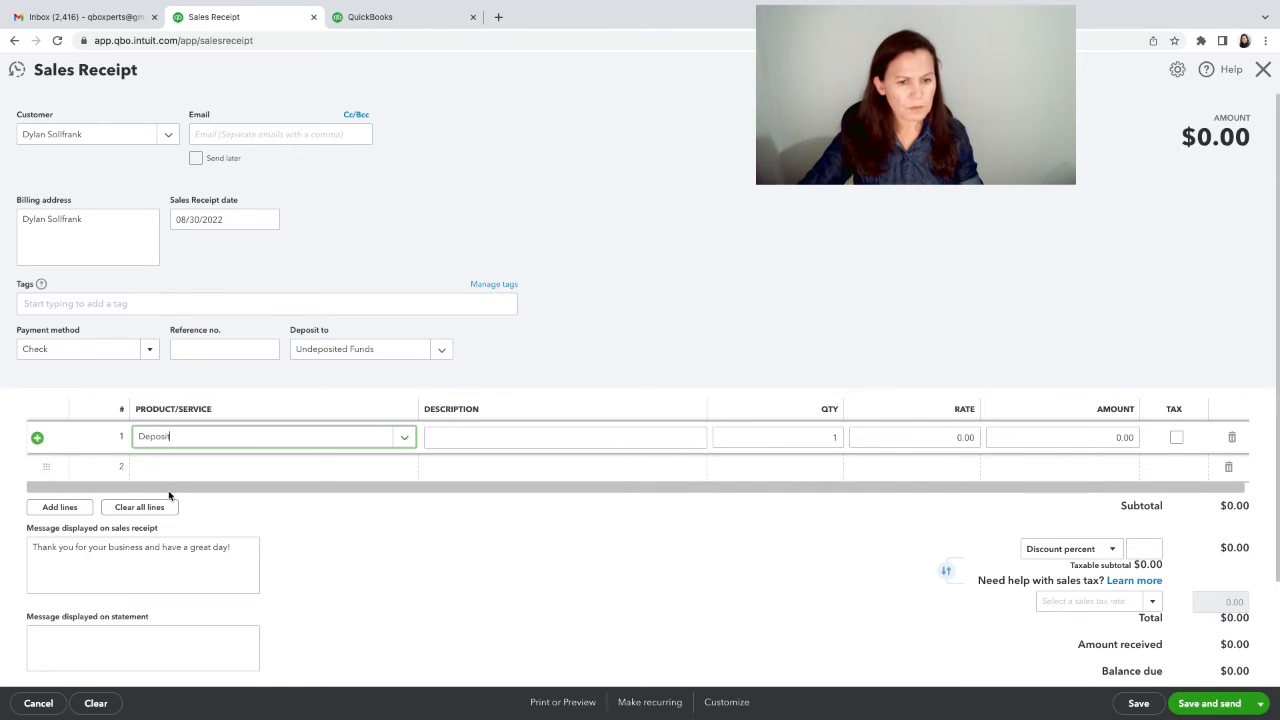
left_click(502, 441)
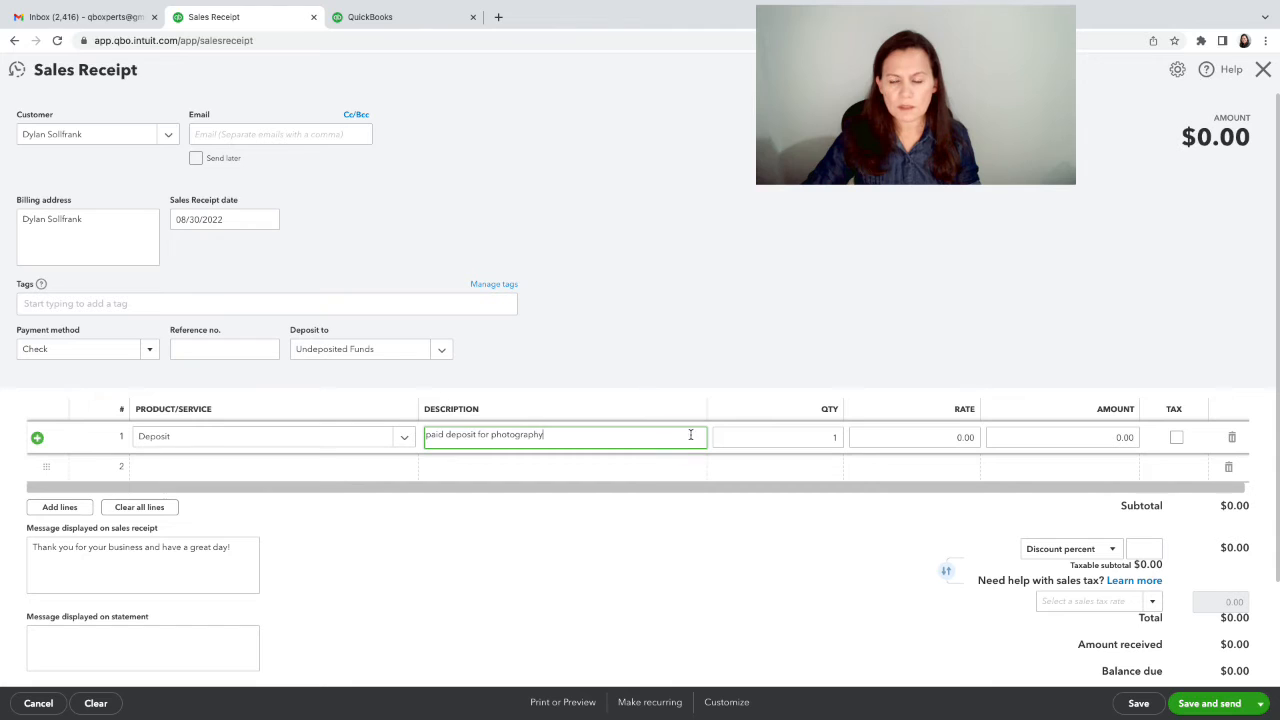
left_click(910, 432)
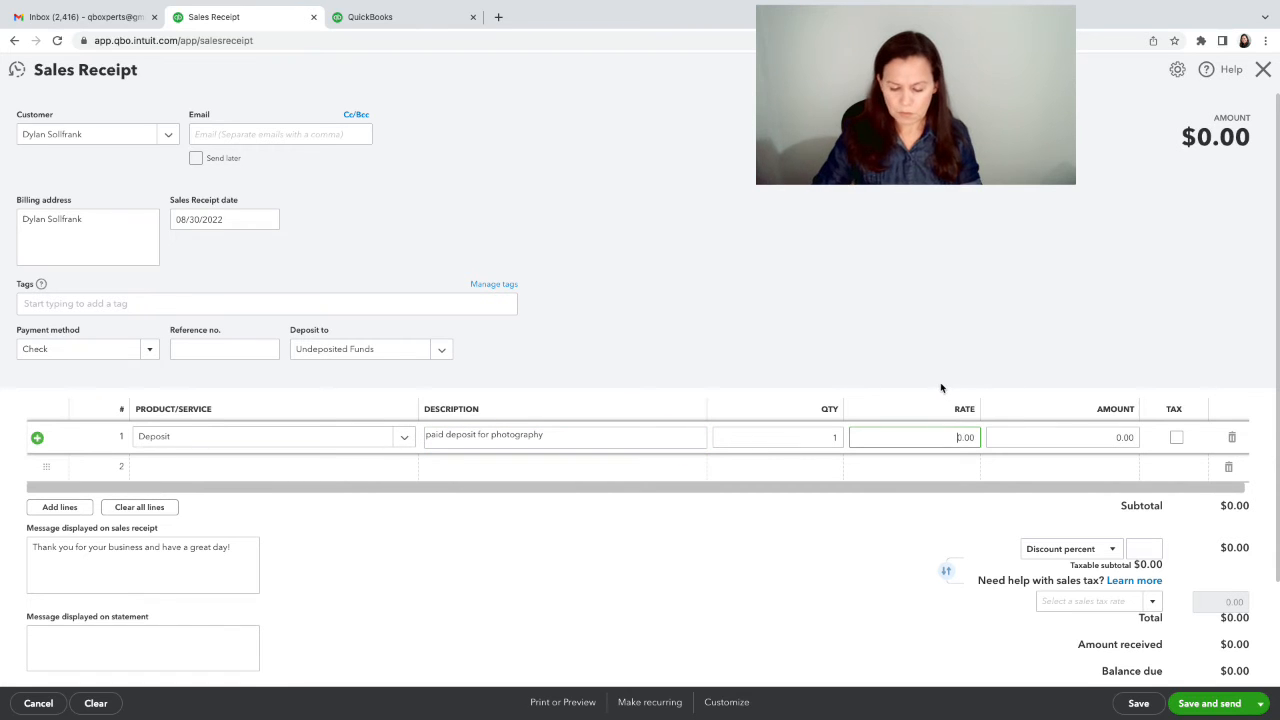
type("55")
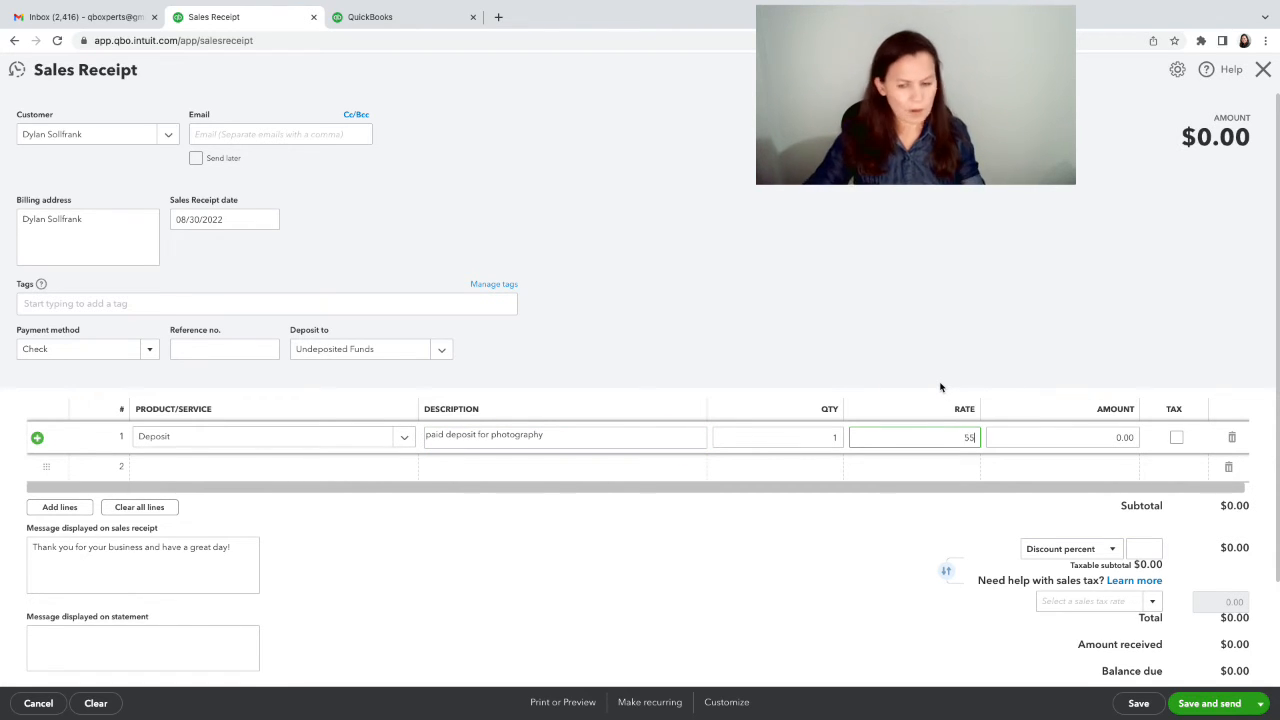
key("Tab")
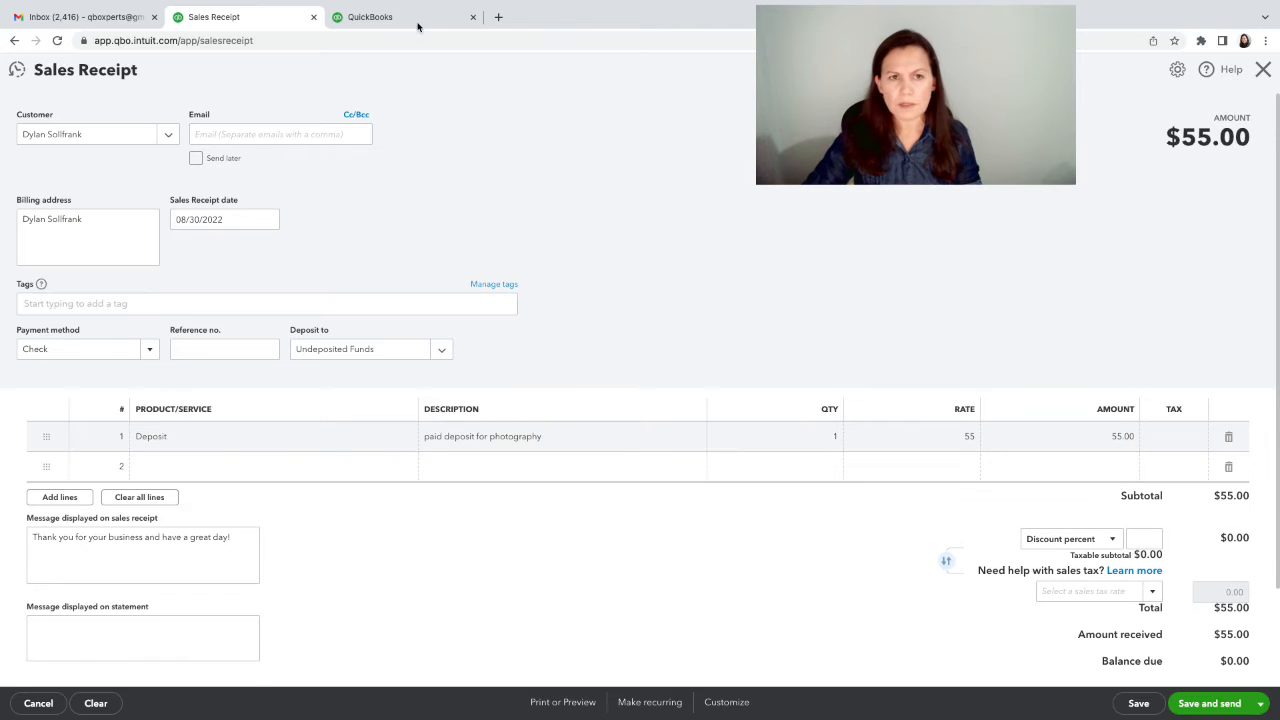
Step: Open the Checking account's bank transactions for review while keeping the unsaved sales receipt open
left_click(395, 20)
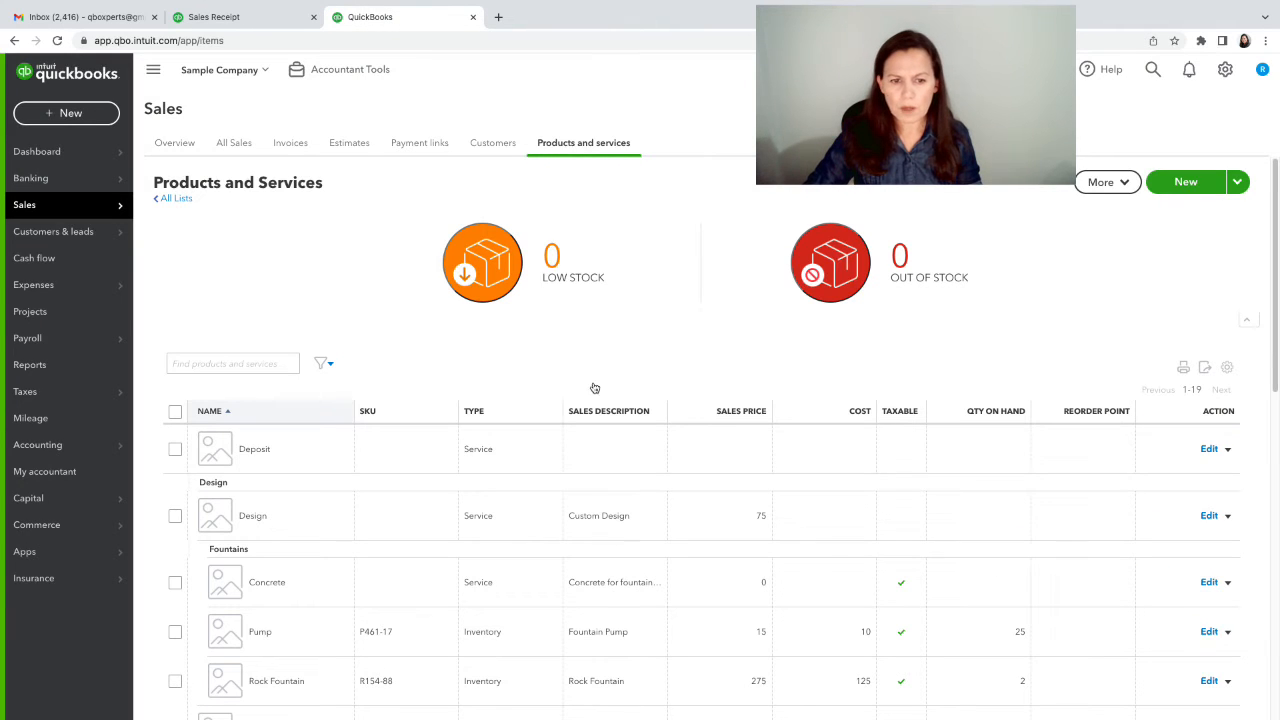
mouse_move(54, 182)
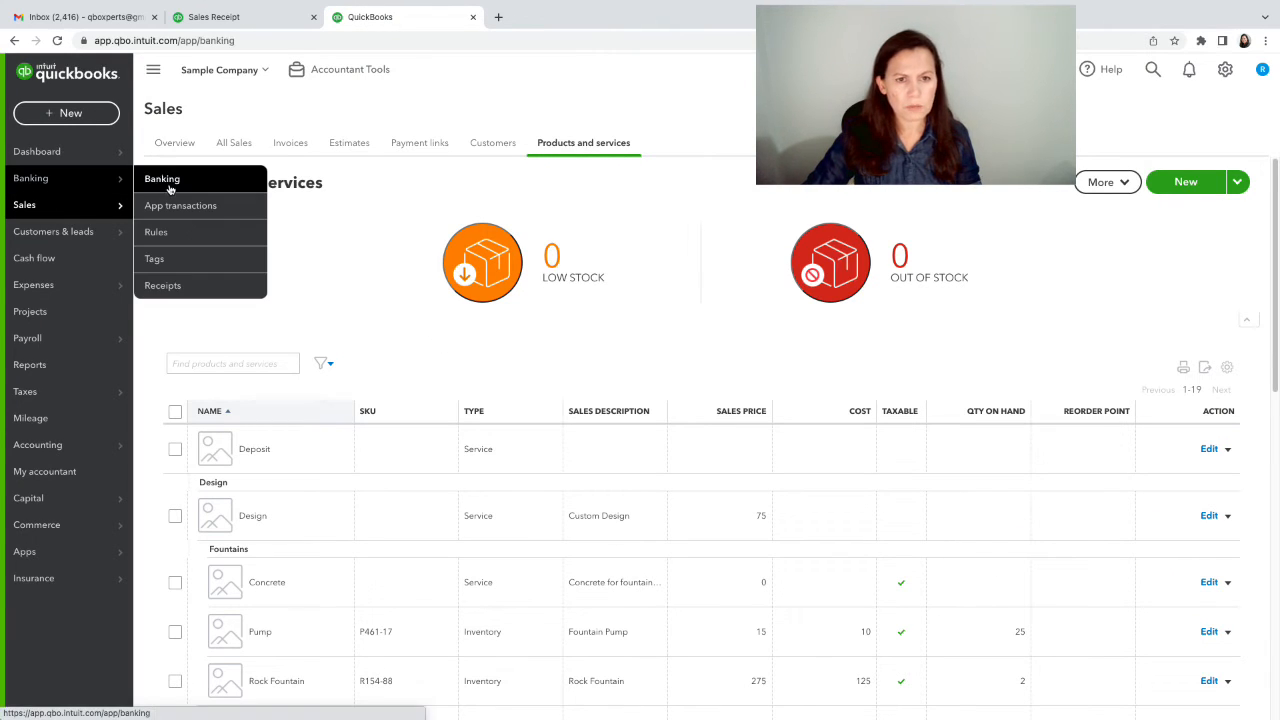
left_click(162, 180)
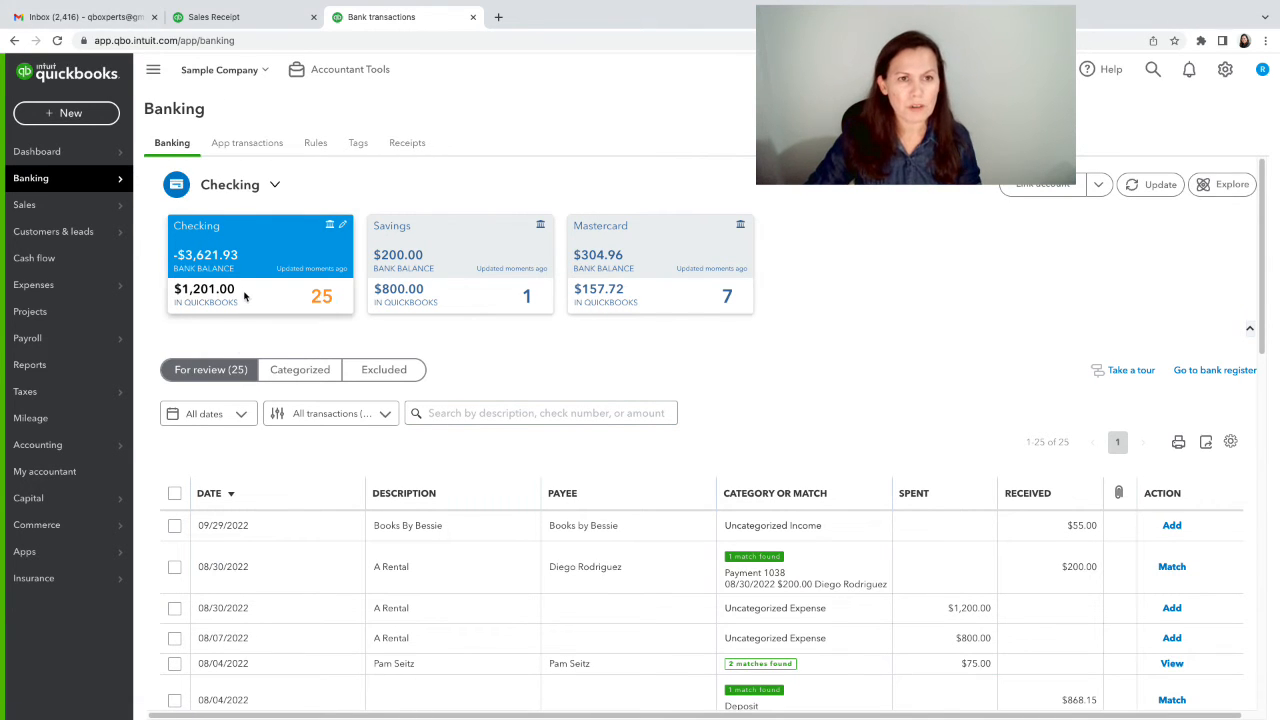
right_click(271, 19)
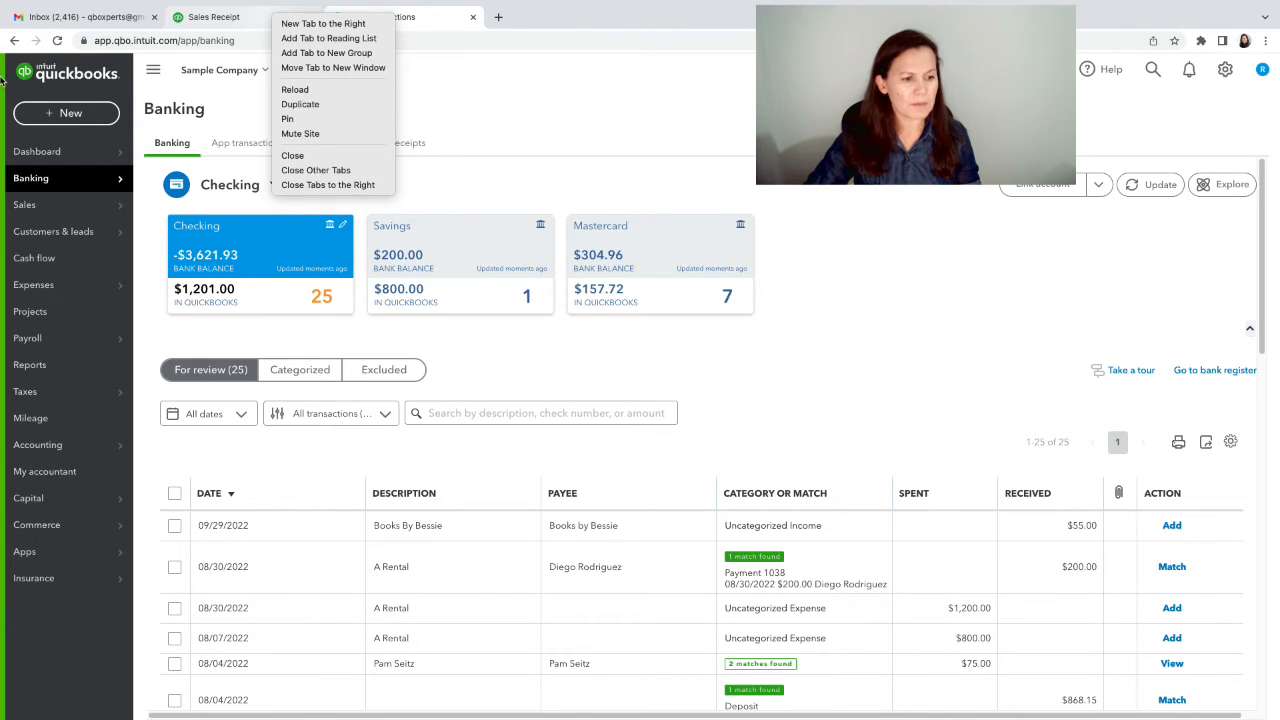
right_click(208, 22)
right_click(208, 22)
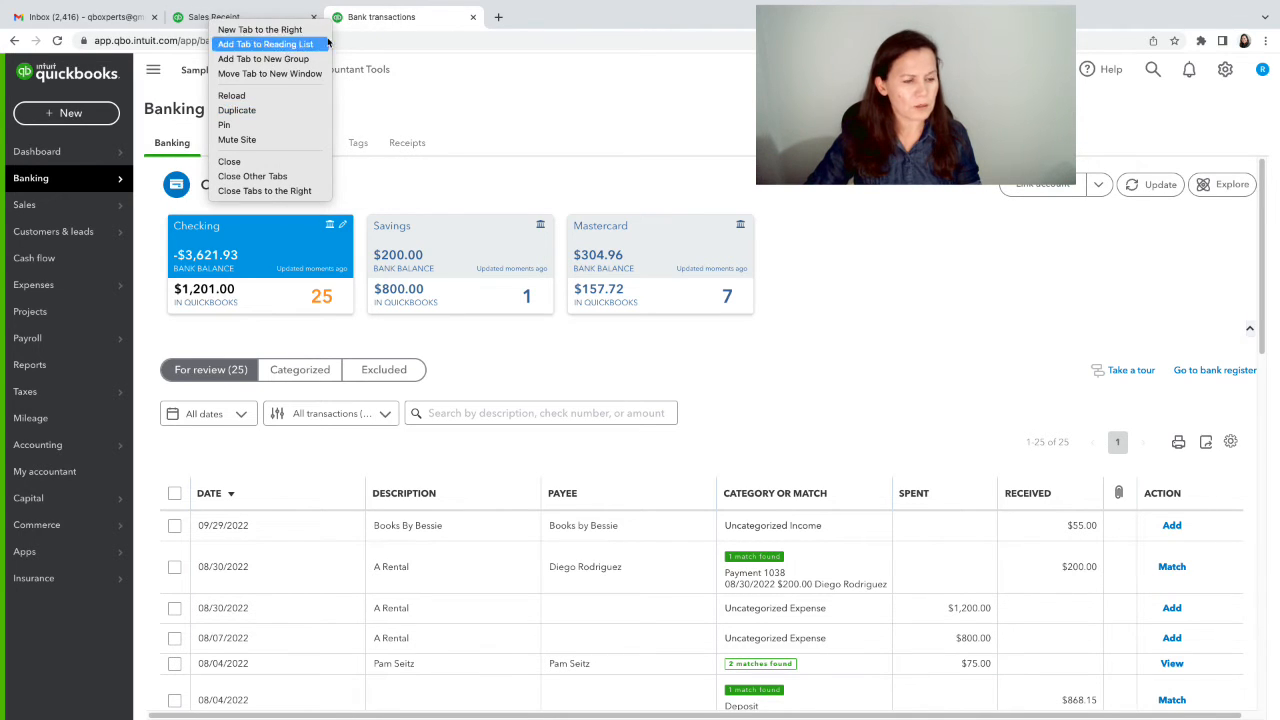
left_click(649, 90)
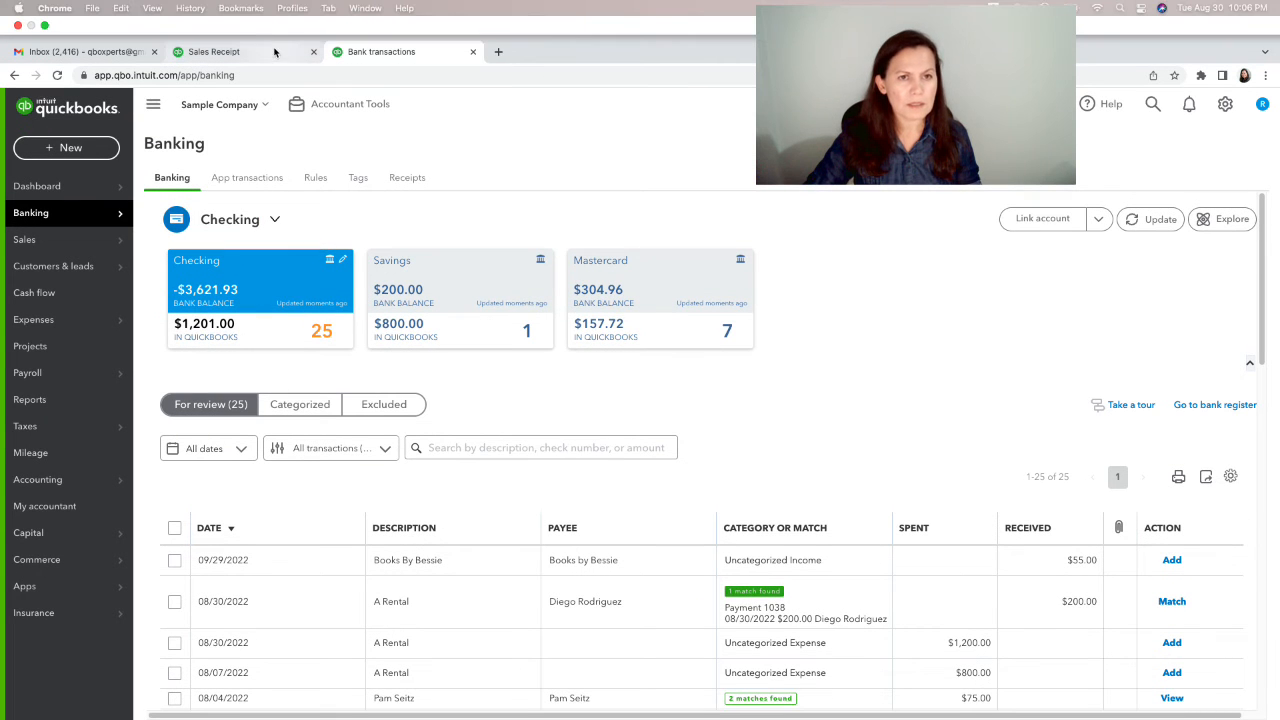
Step: Compare the unsaved sales receipt's amount and date with the $55.00 received transaction in the Checking account
left_click(270, 55)
left_click(410, 55)
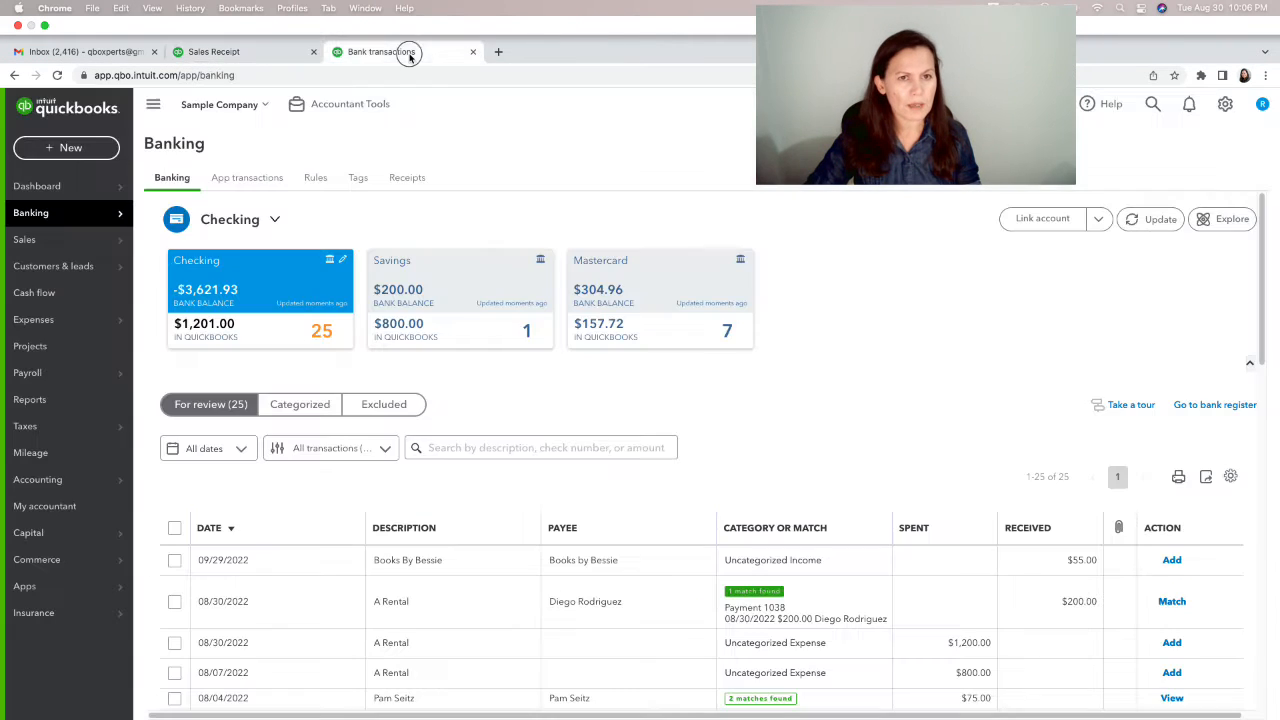
left_click(296, 57)
left_click(409, 57)
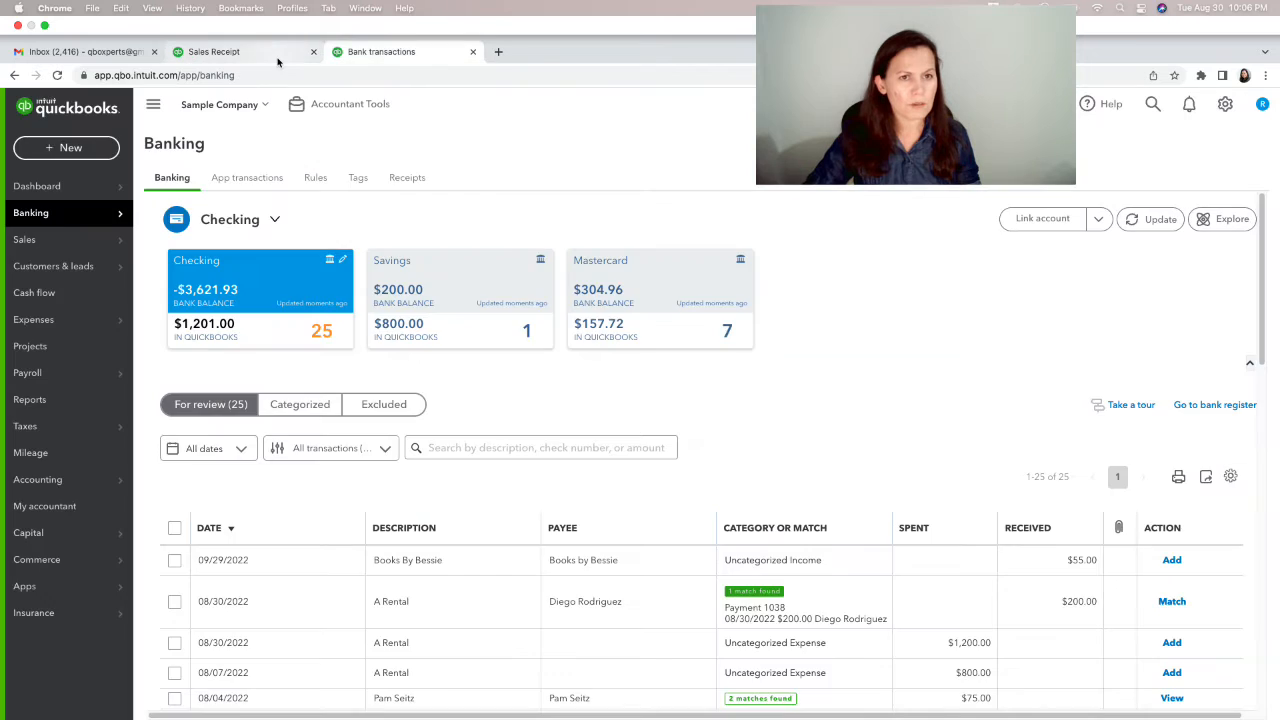
left_click(278, 58)
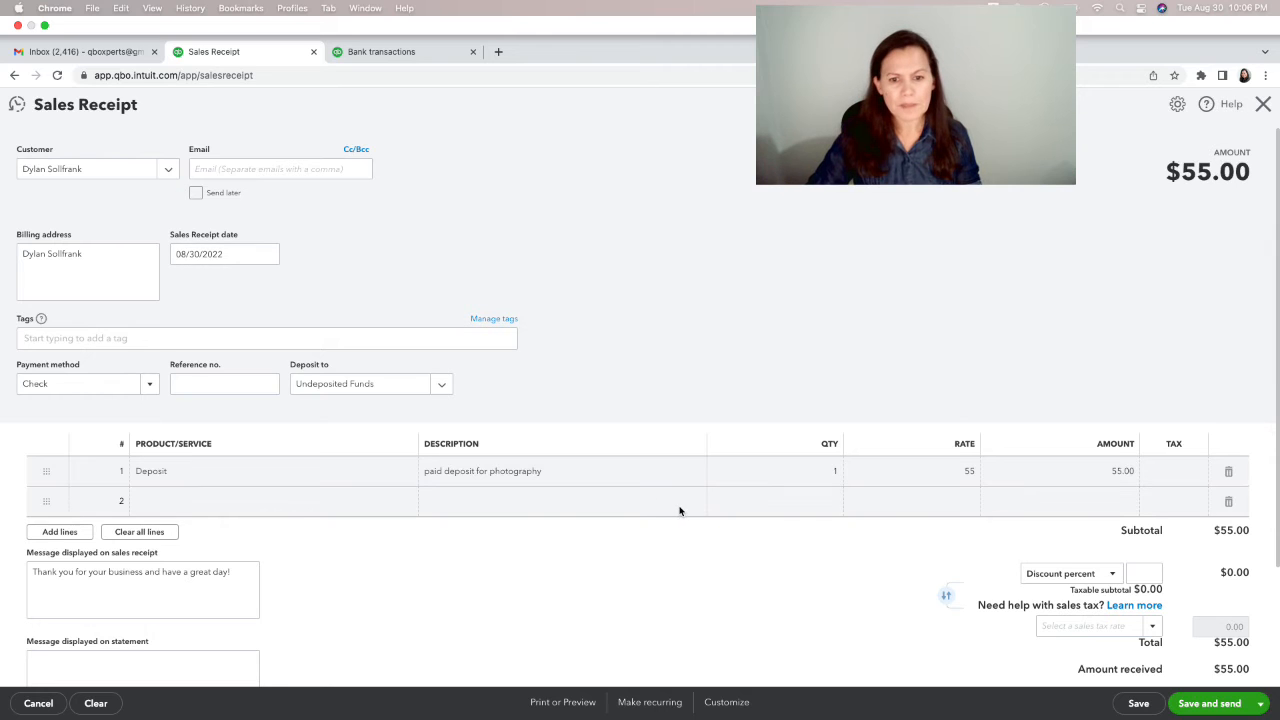
left_click(370, 50)
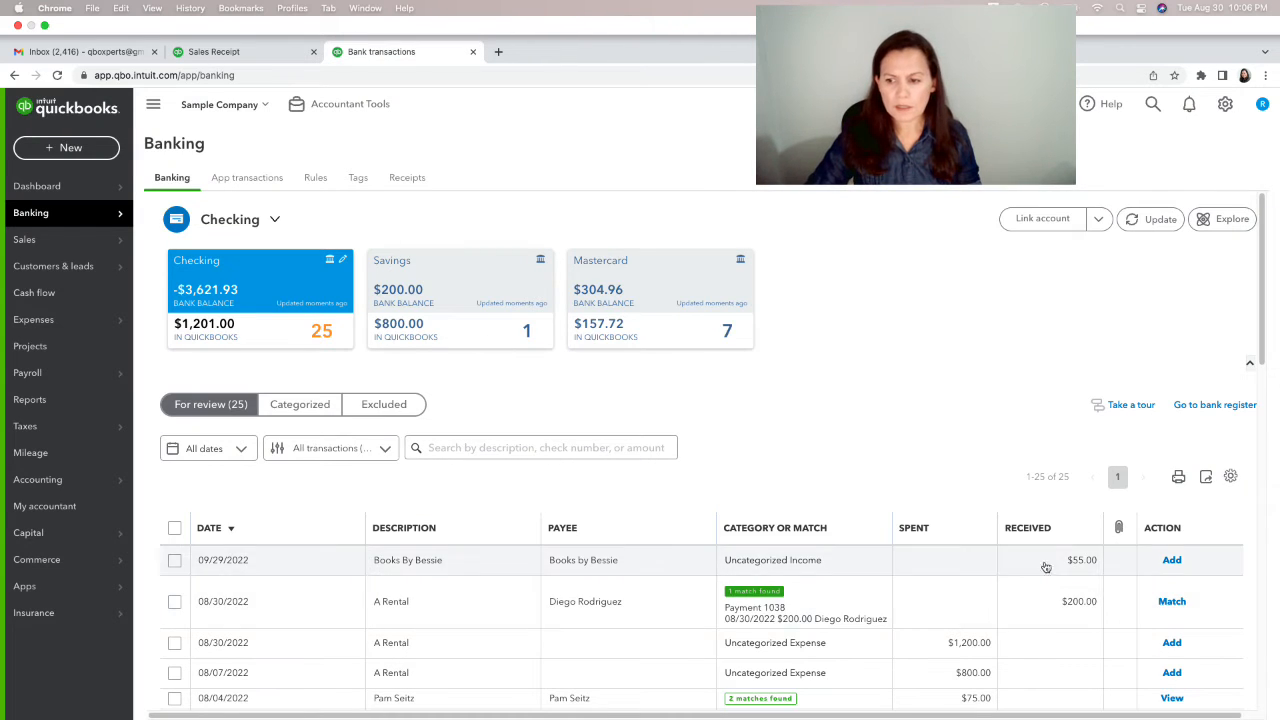
left_click(249, 55)
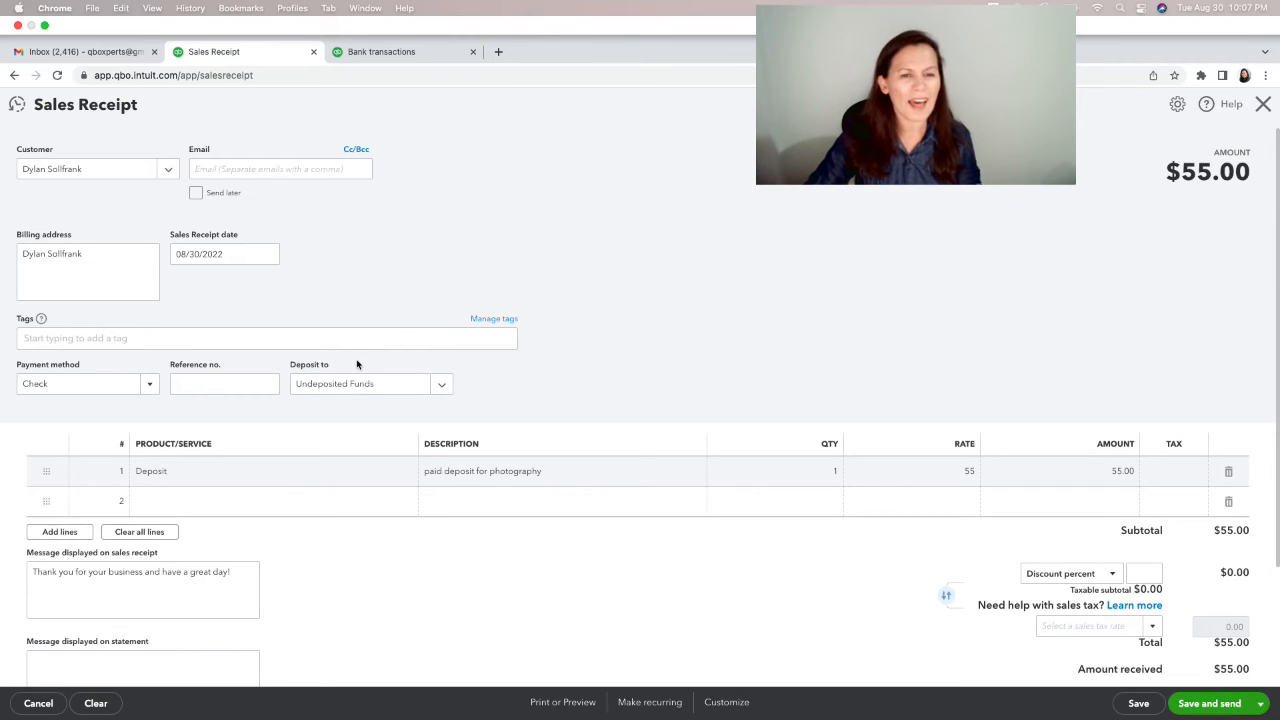
Step: Browse the sales receipt's date calendar to September 2022 and recheck the date of the $55.00 bank transaction
left_click(269, 256)
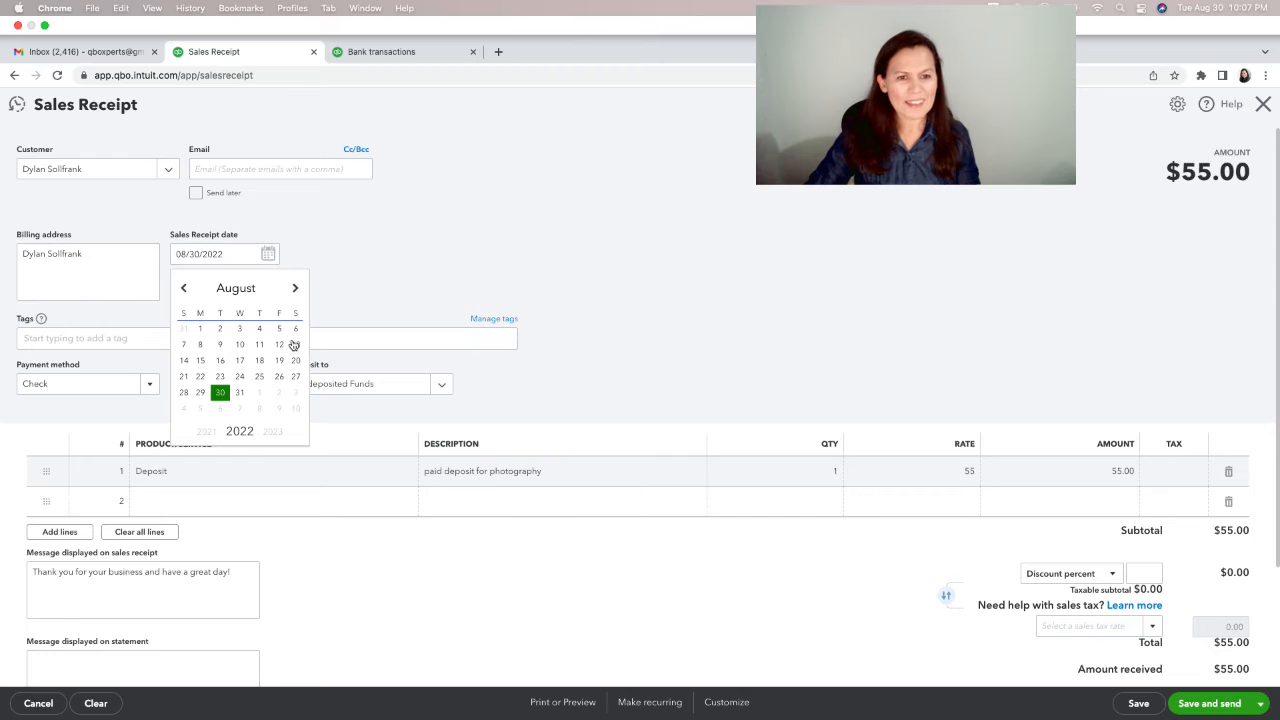
left_click(295, 290)
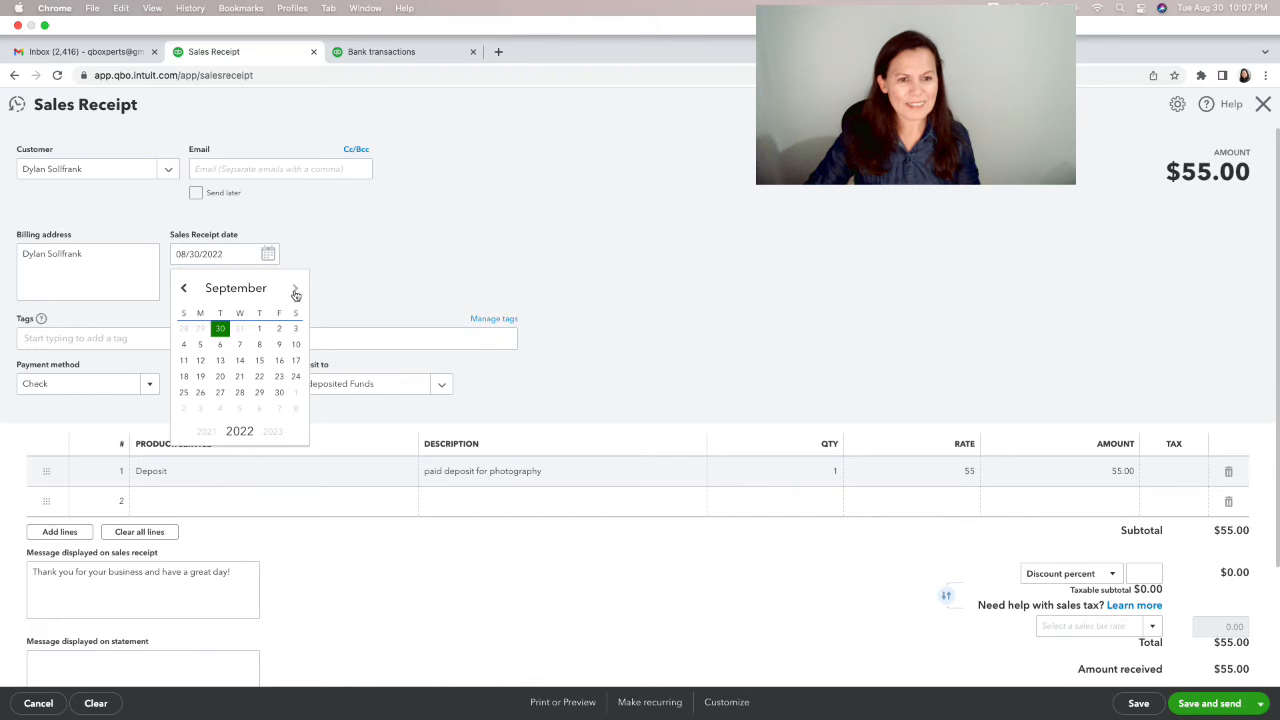
left_click(400, 52)
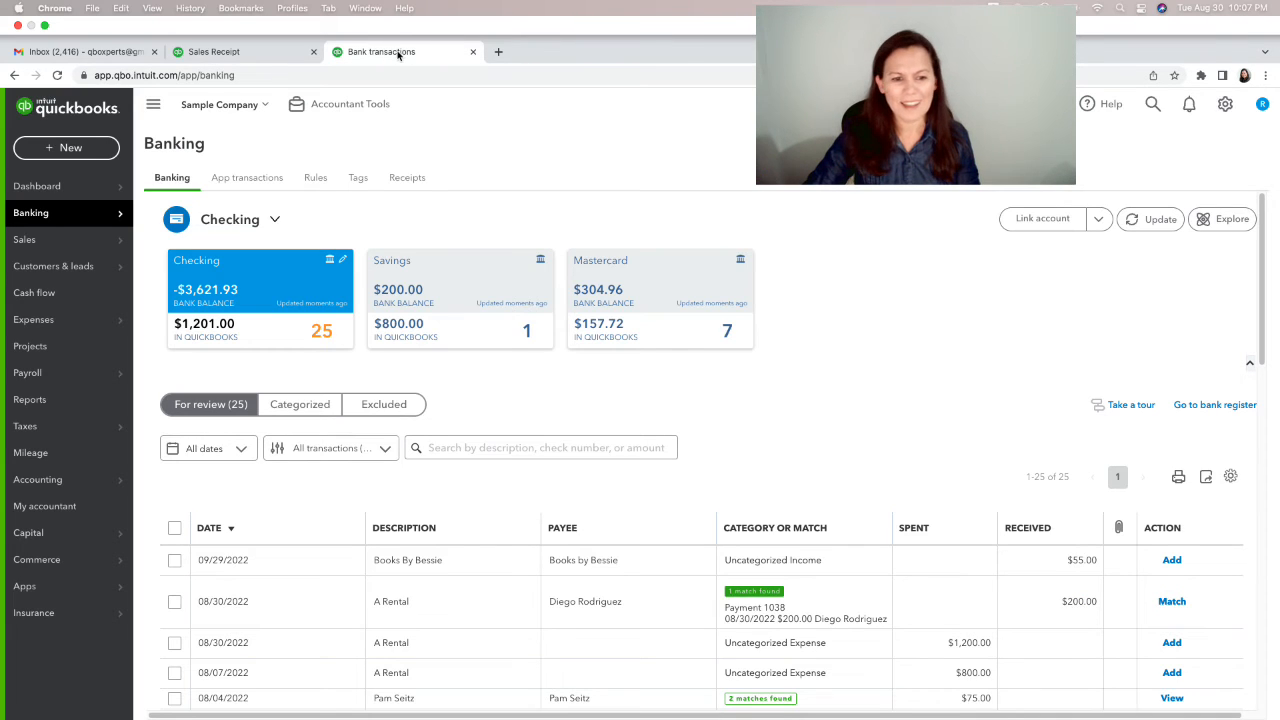
left_click(268, 56)
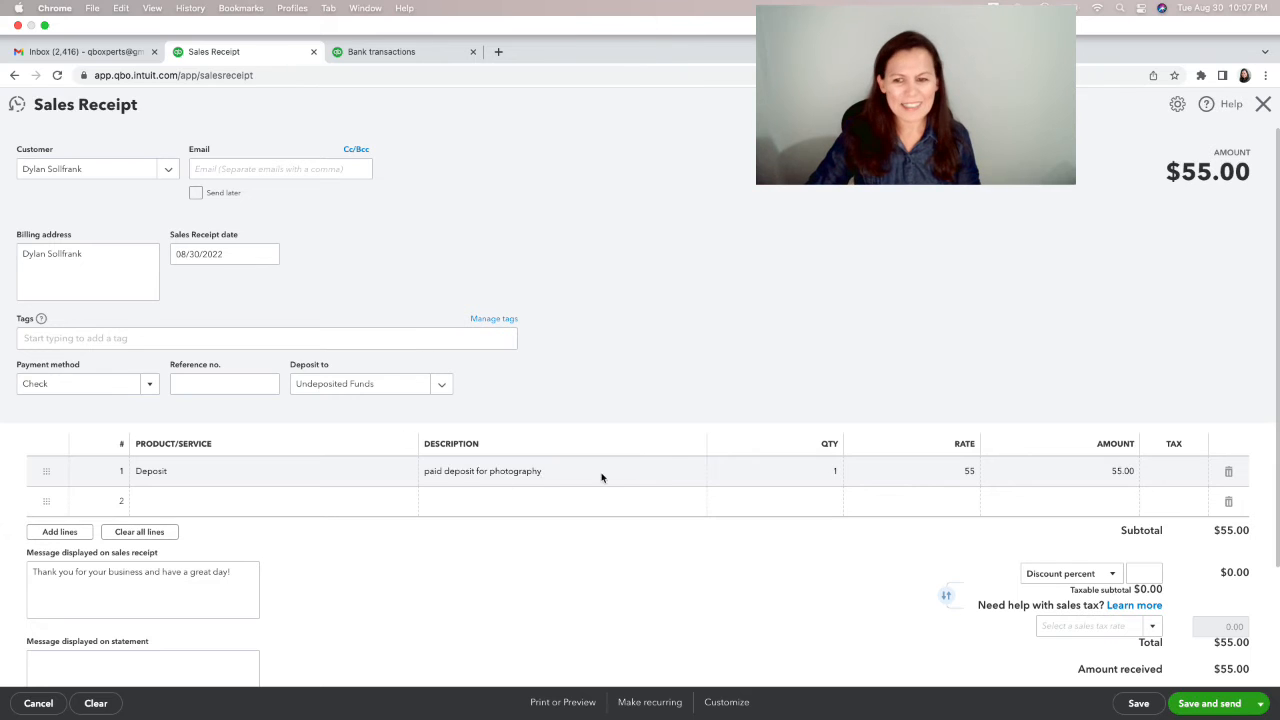
Step: Date the 55.00 sales receipt 09/29/2022, save it and close it
left_click(270, 256)
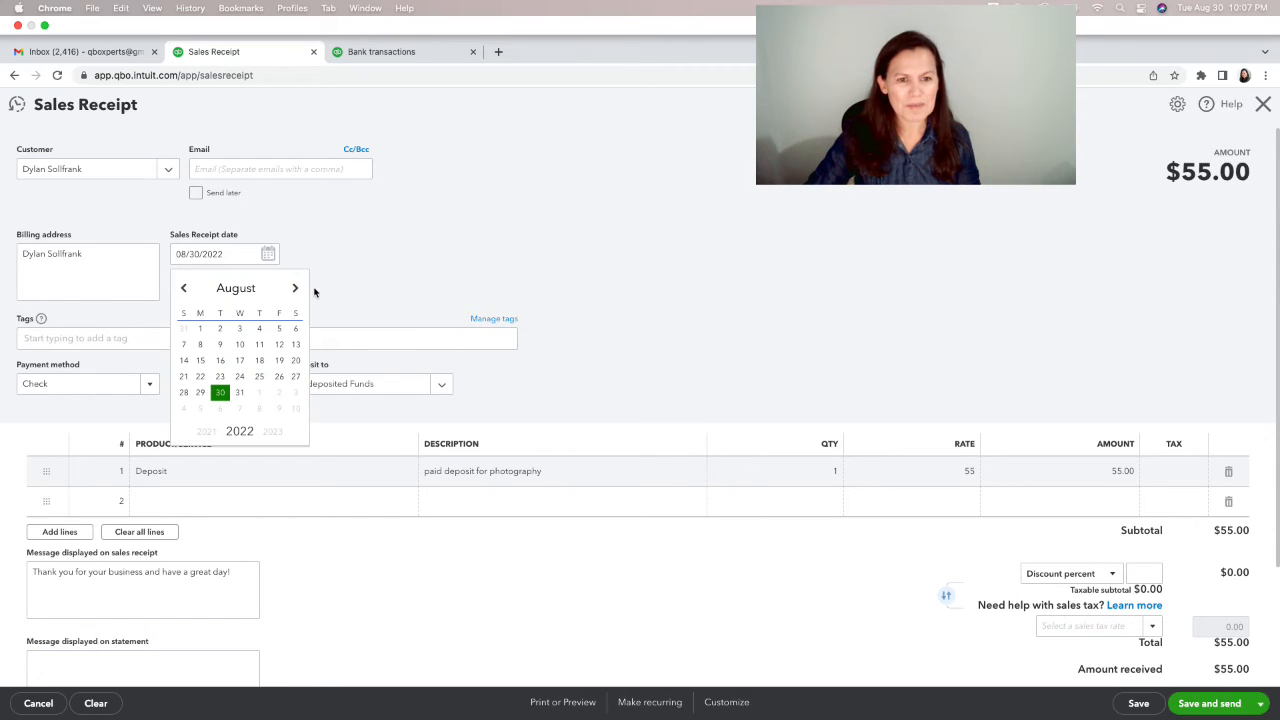
left_click(297, 289)
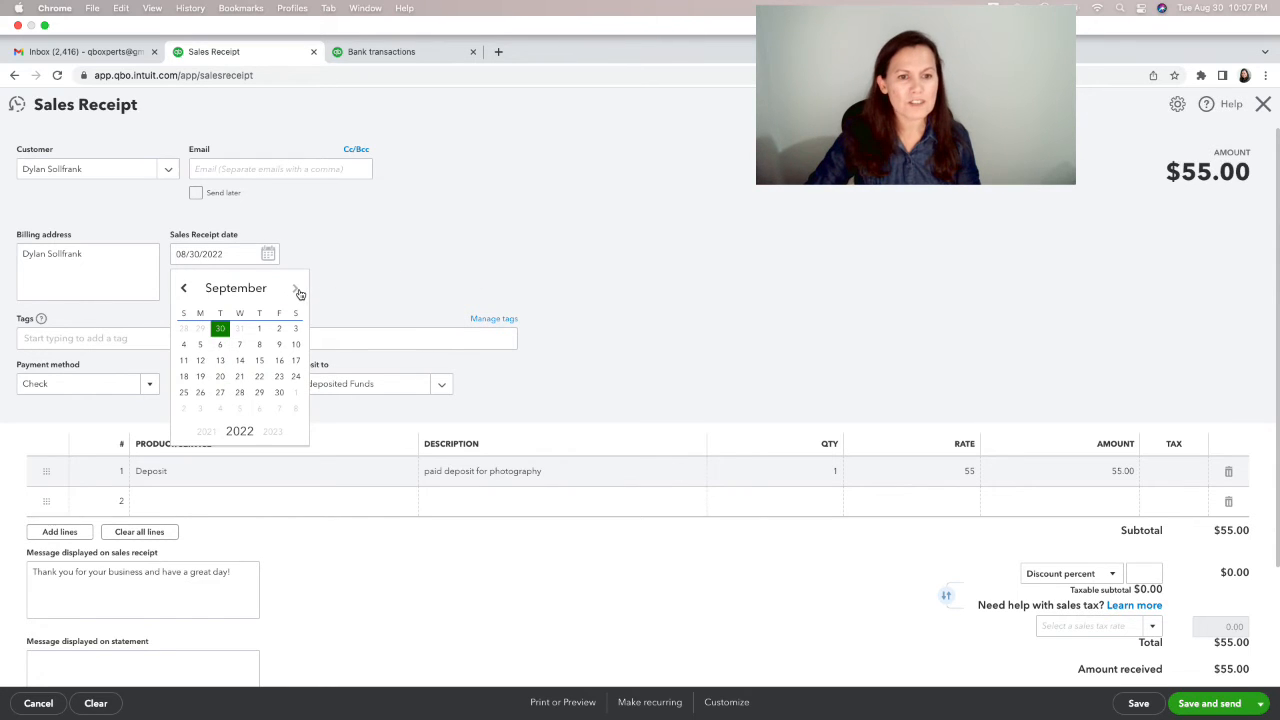
left_click(259, 392)
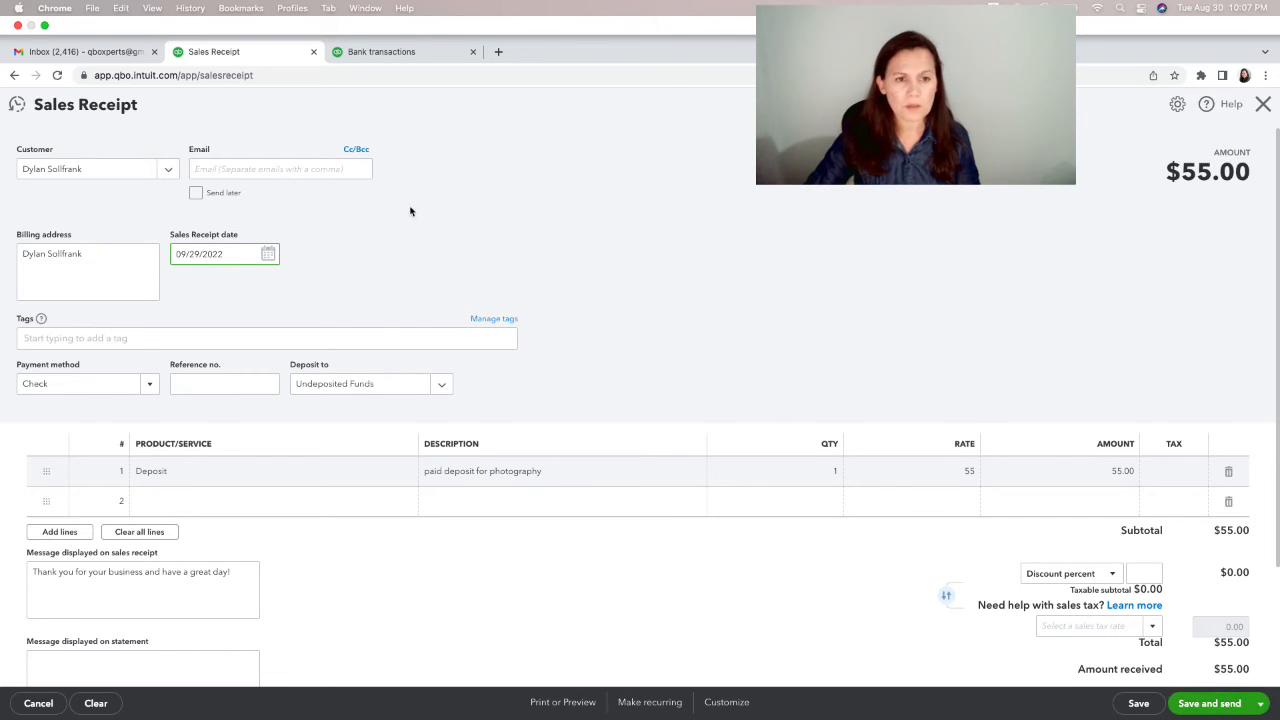
left_click(1130, 704)
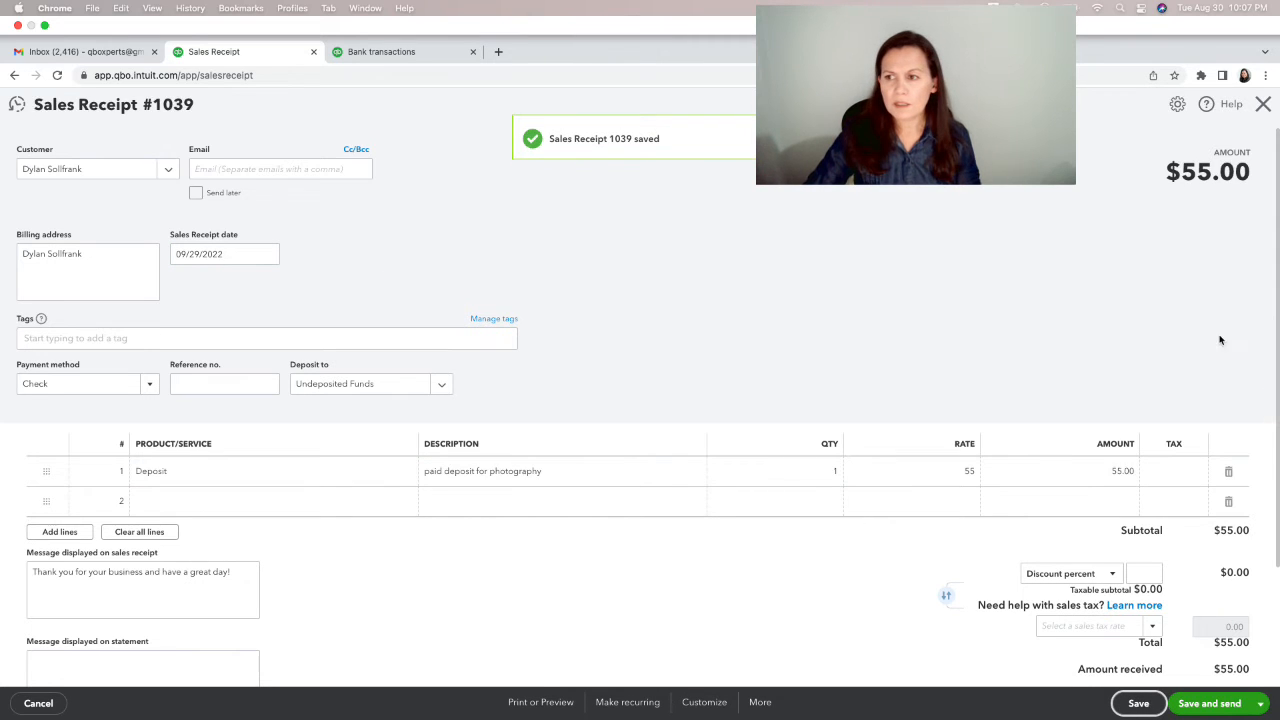
left_click(1264, 105)
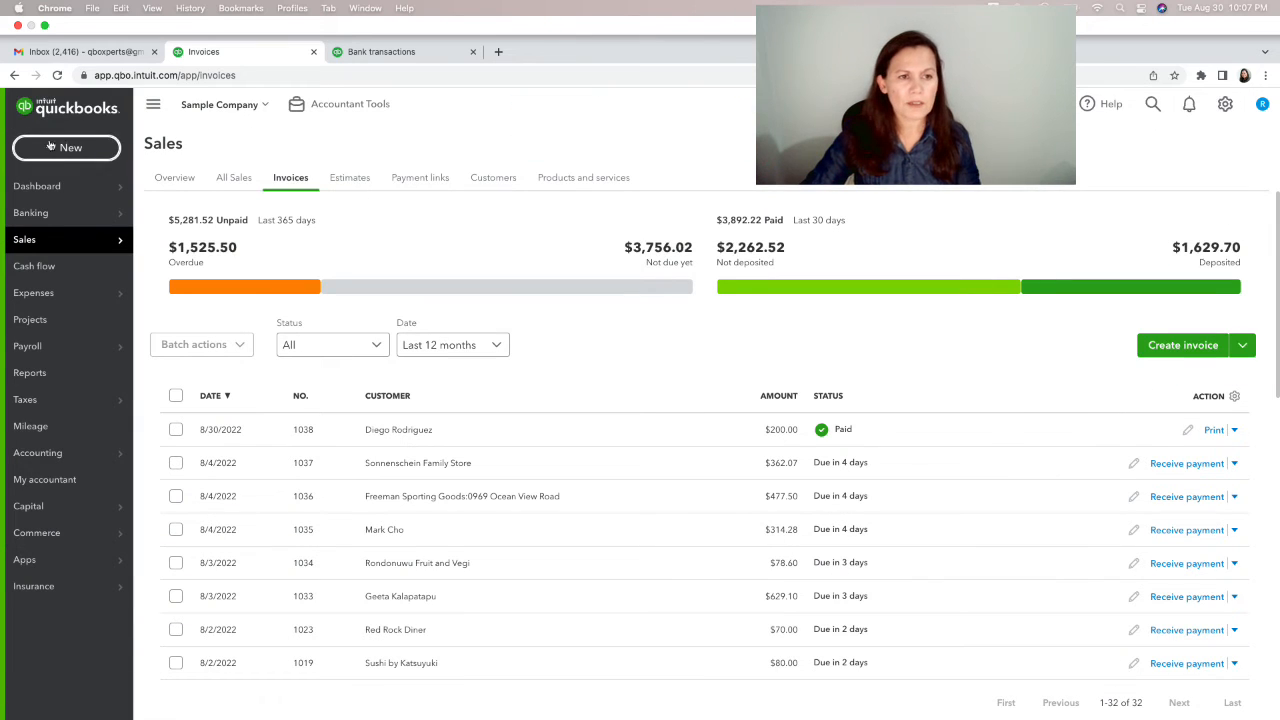
Step: Record a bank deposit of the 200.00 check payment into Checking dated 08/30/2022, and save it to start a new deposit
left_click(51, 146)
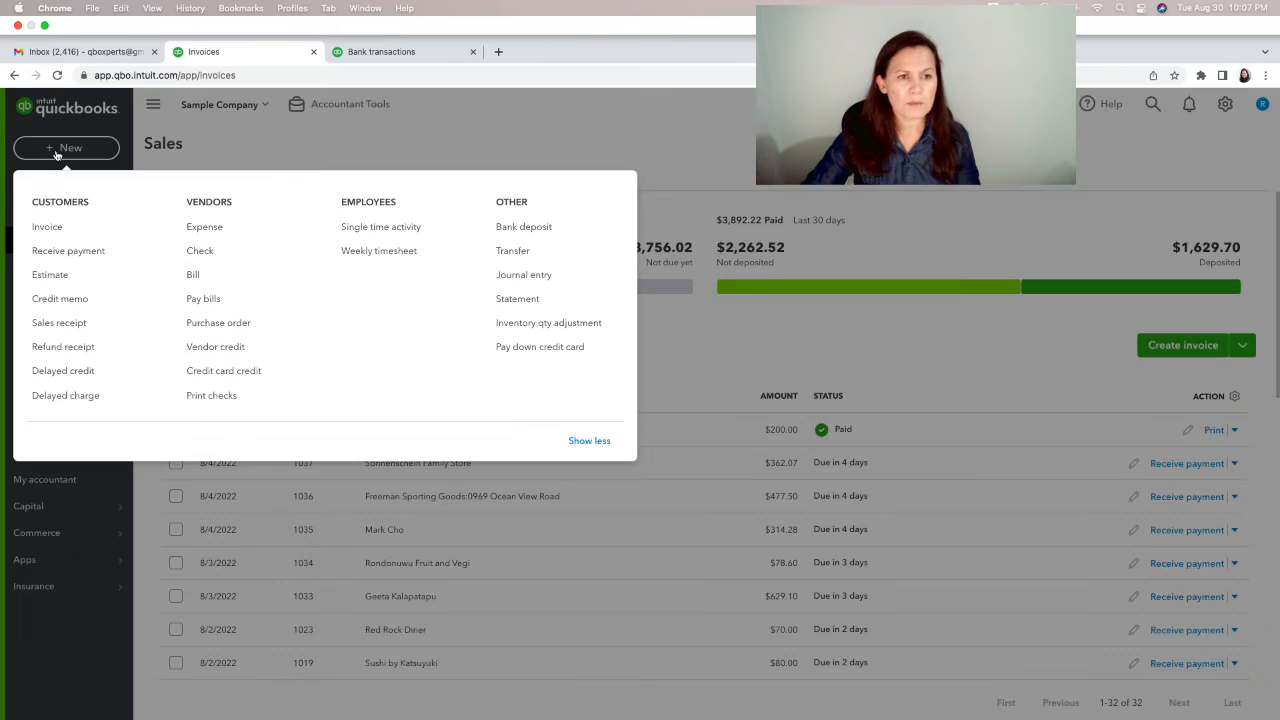
left_click(546, 236)
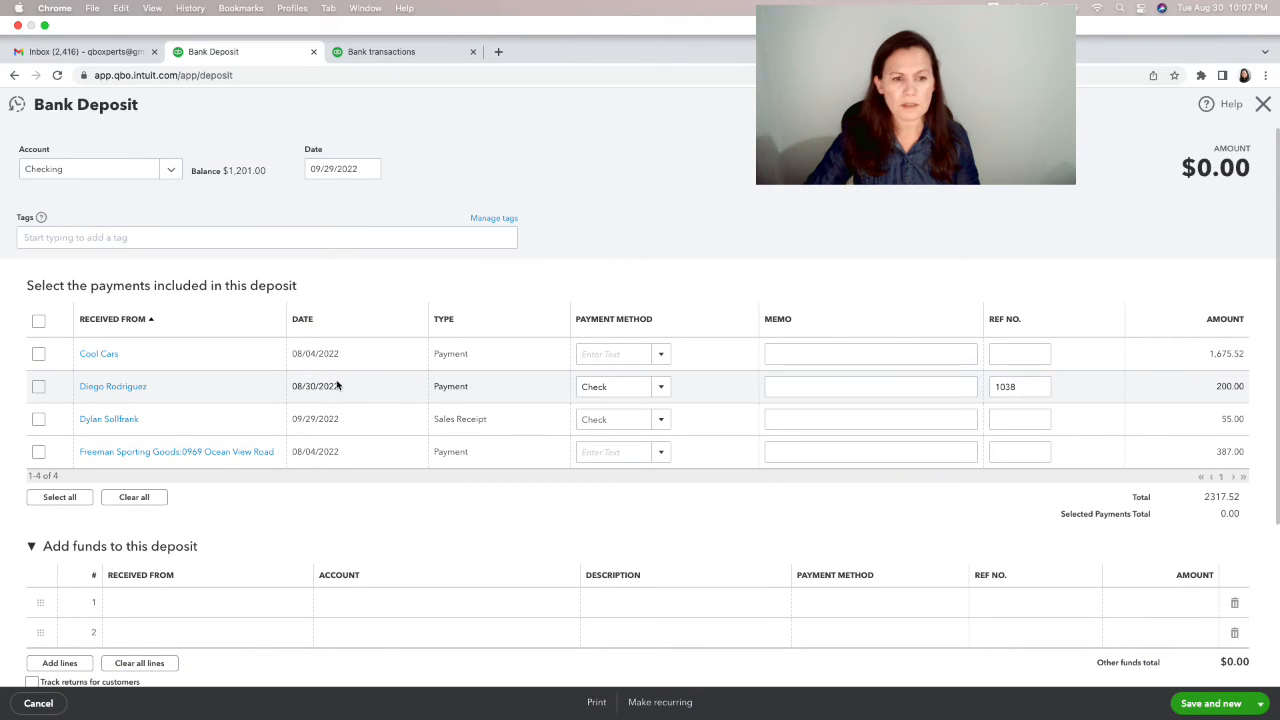
left_click(37, 387)
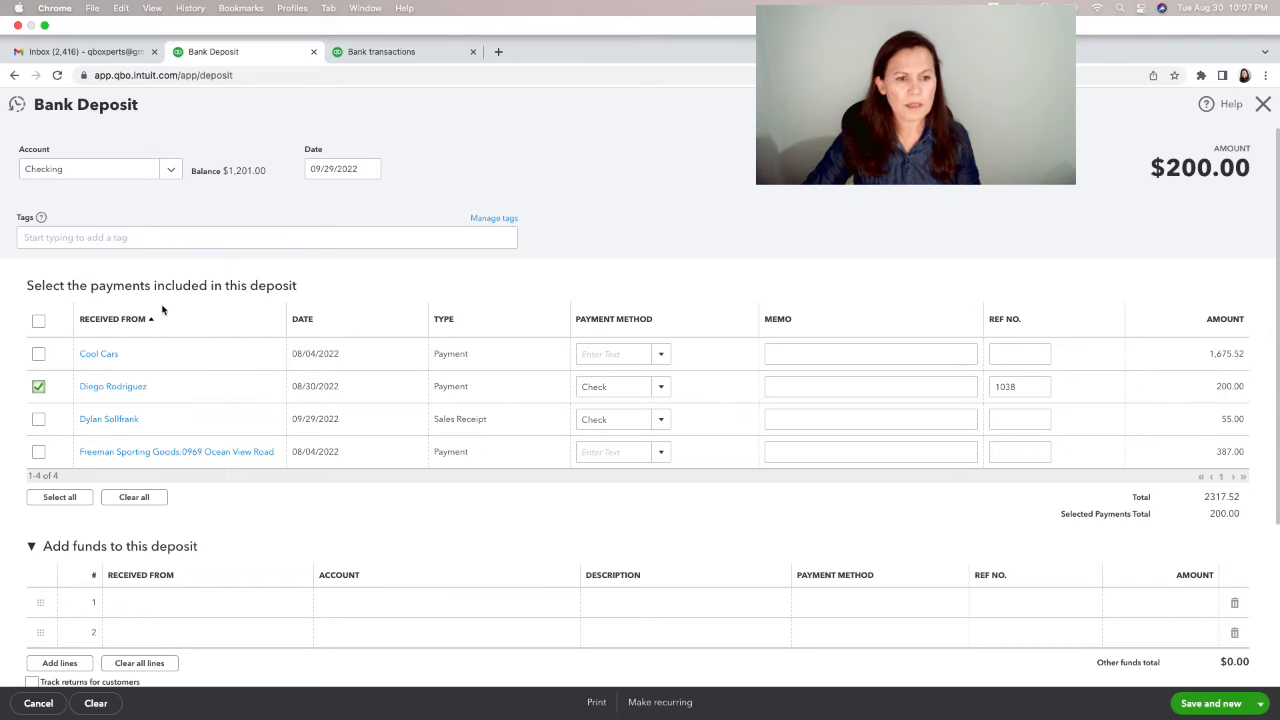
left_click(369, 169)
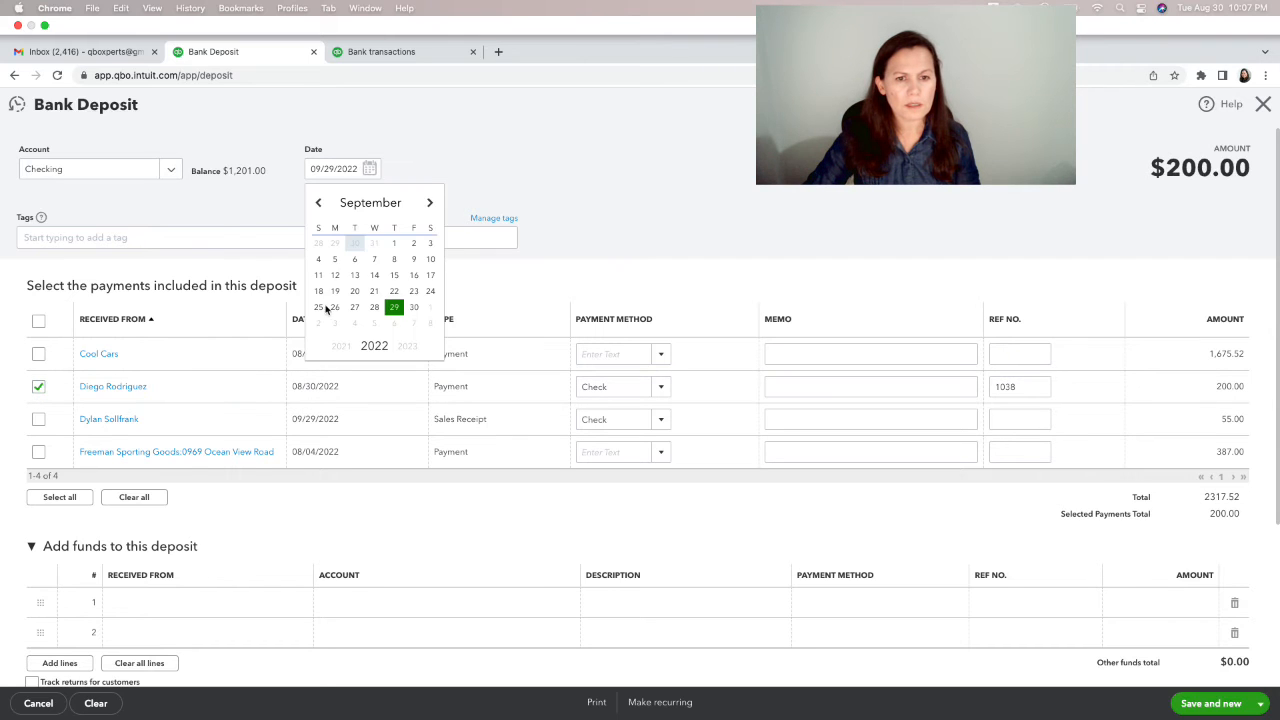
left_click(318, 203)
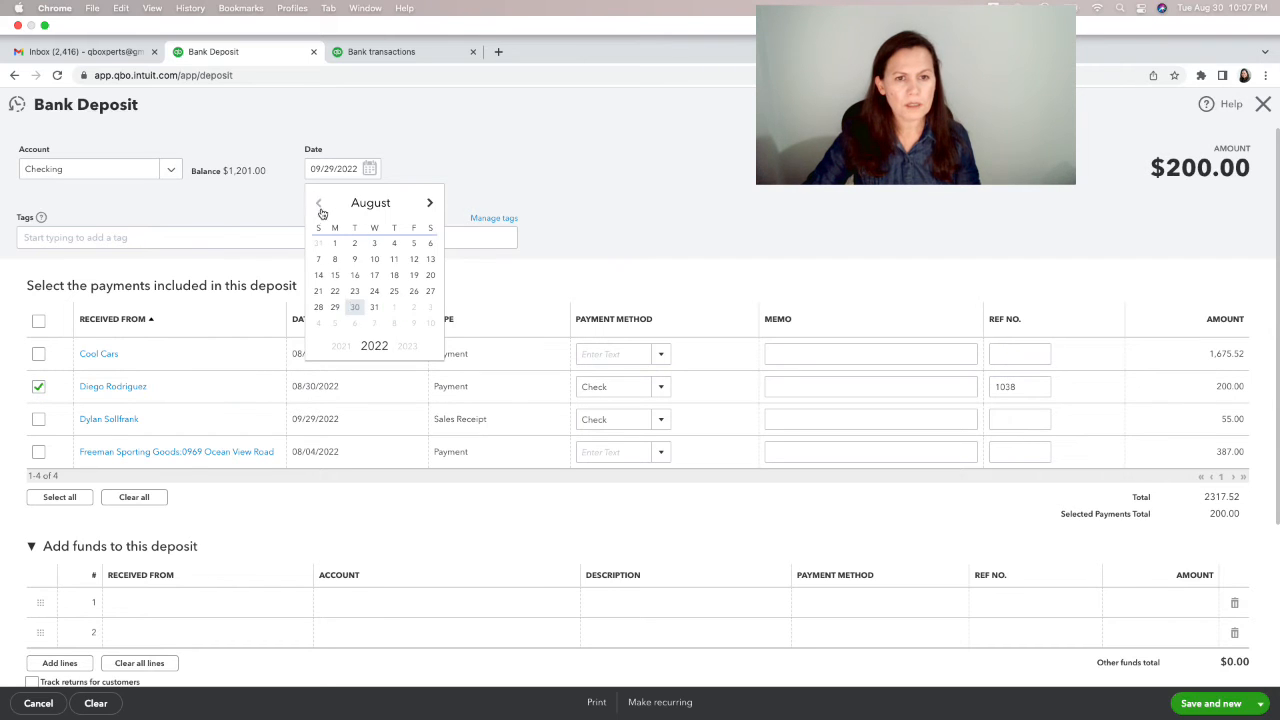
left_click(355, 307)
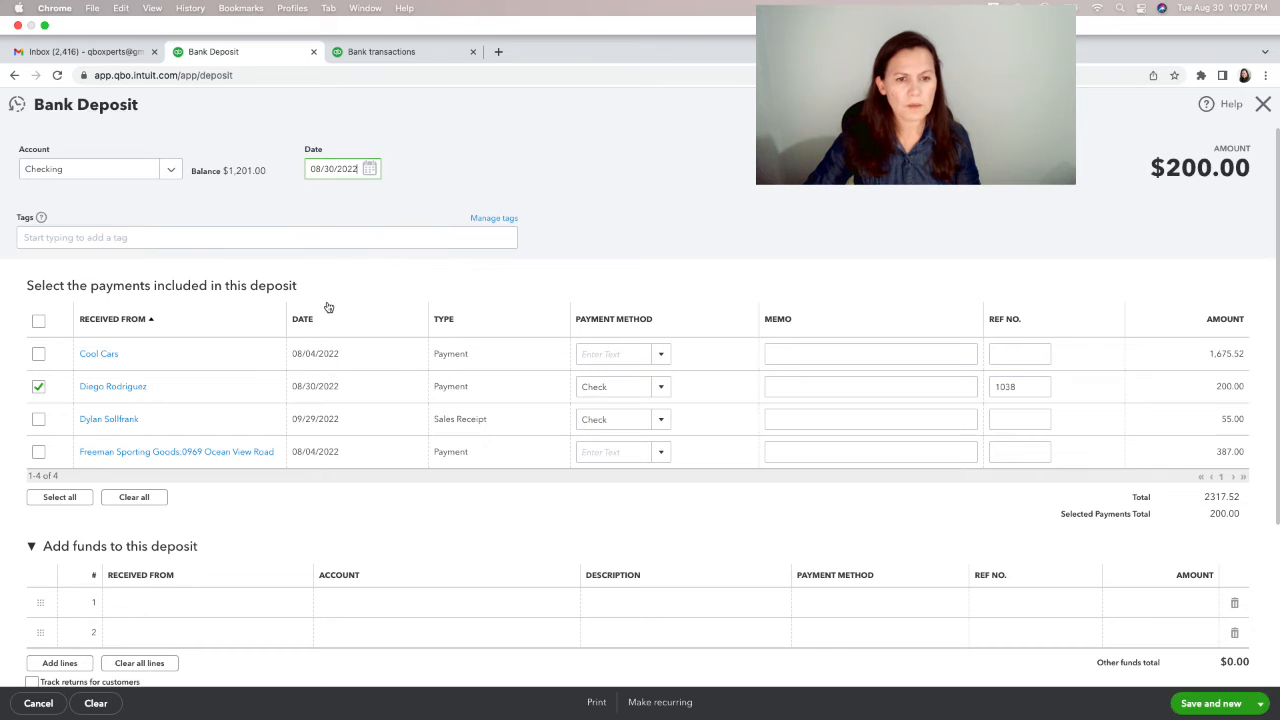
left_click(165, 172)
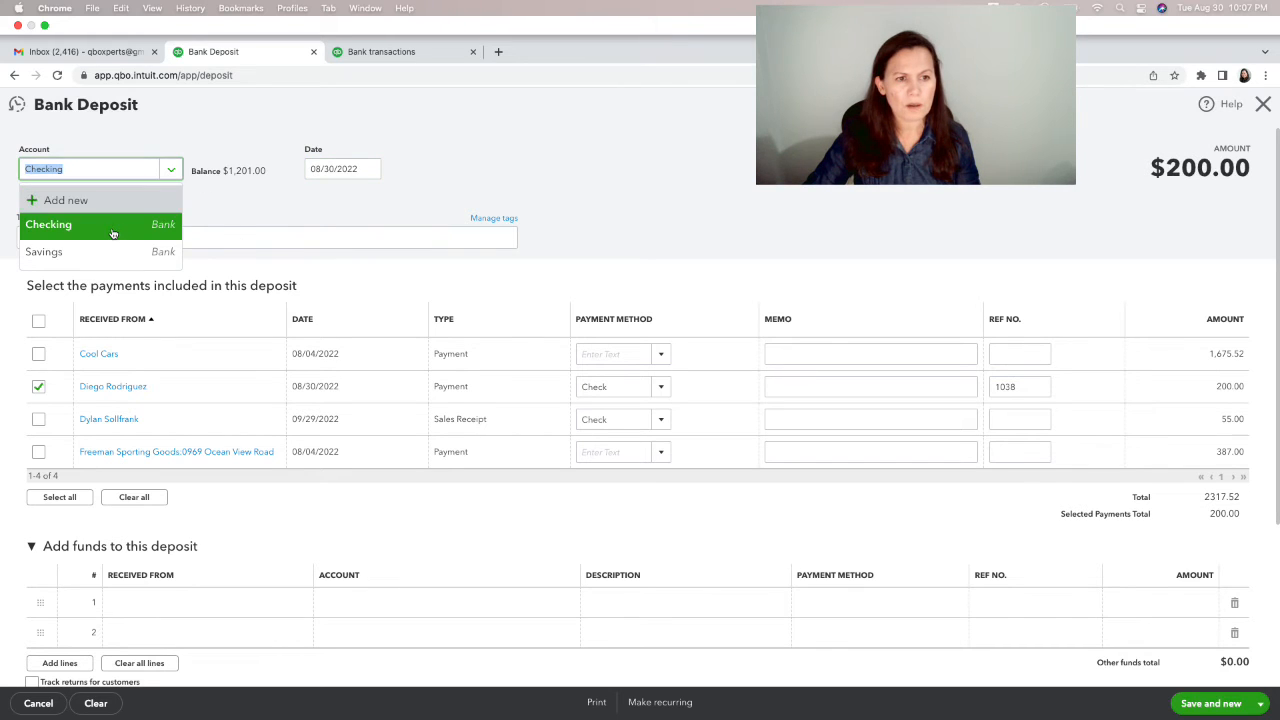
left_click(116, 230)
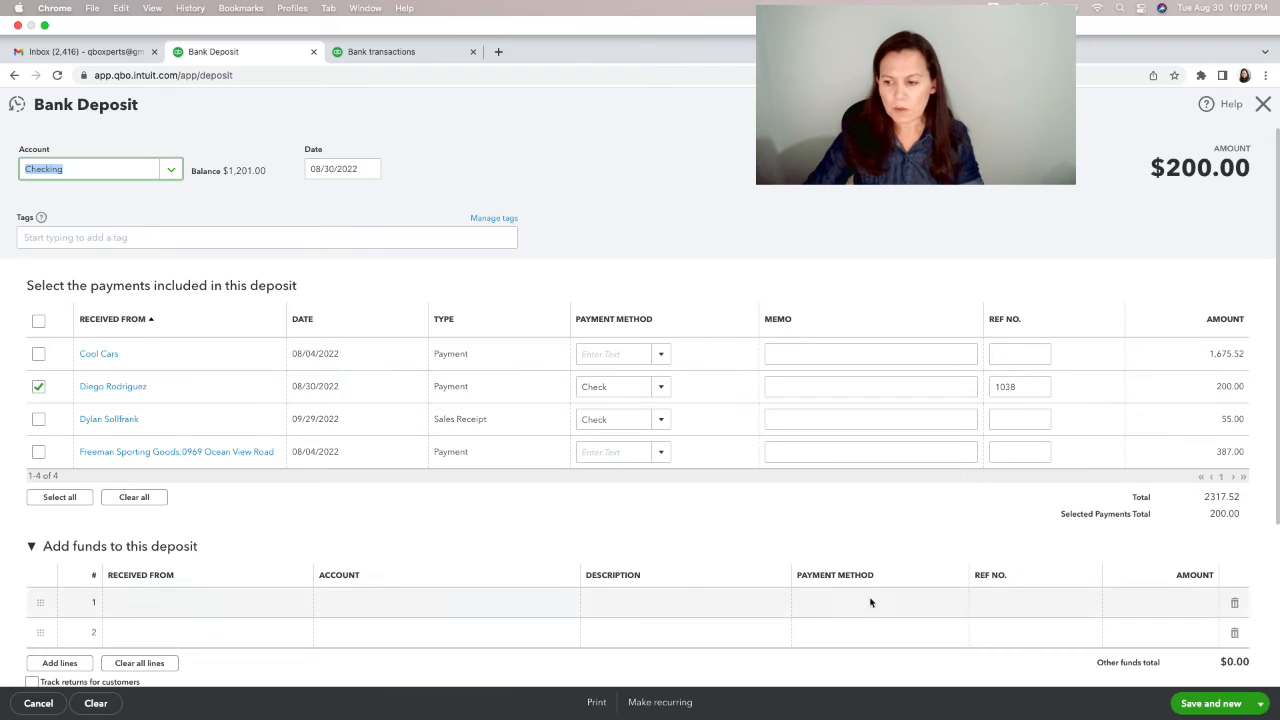
left_click(1211, 704)
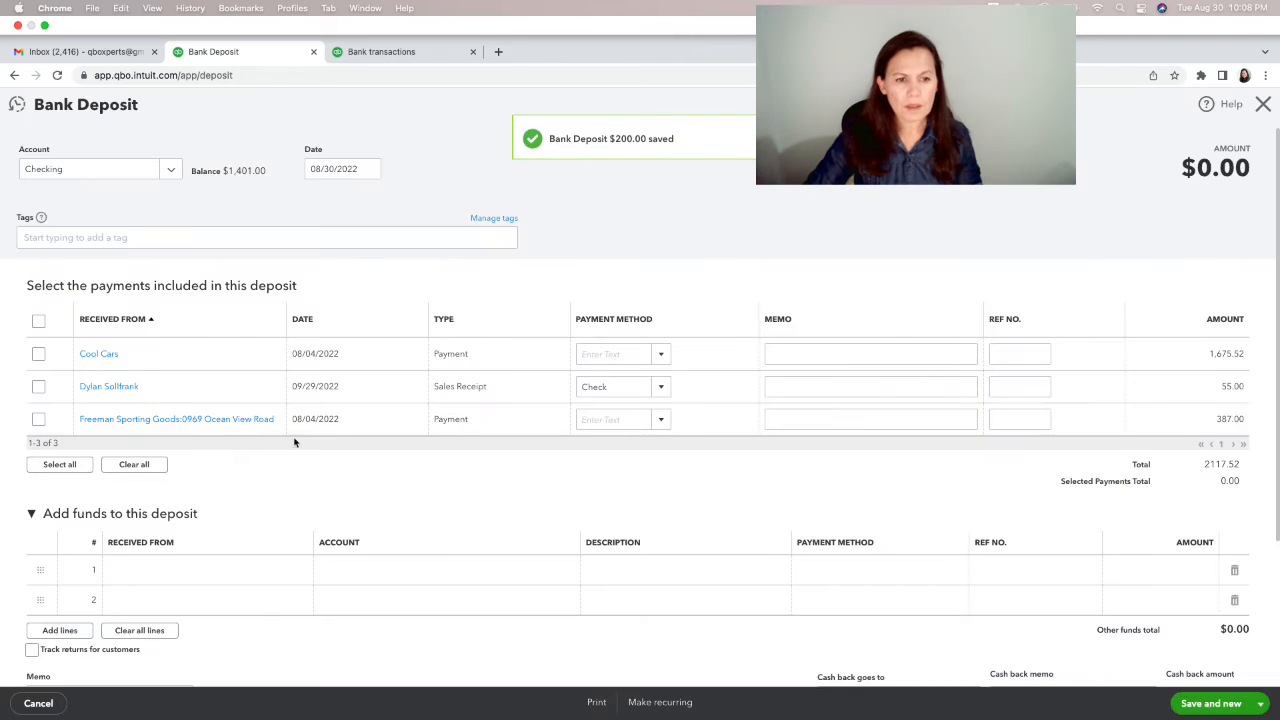
Step: Deposit the 55.00 sales receipt into Checking dated 09/29/2022, then save and close the bank deposit
left_click(38, 387)
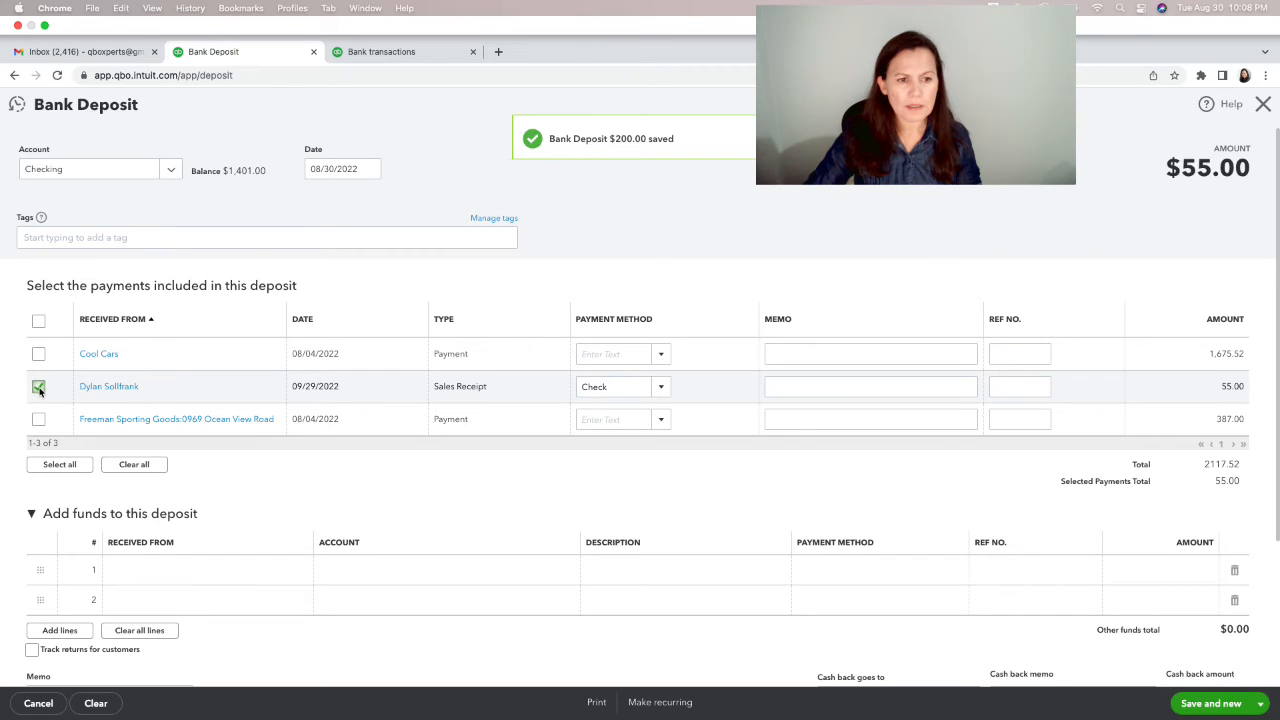
left_click(369, 168)
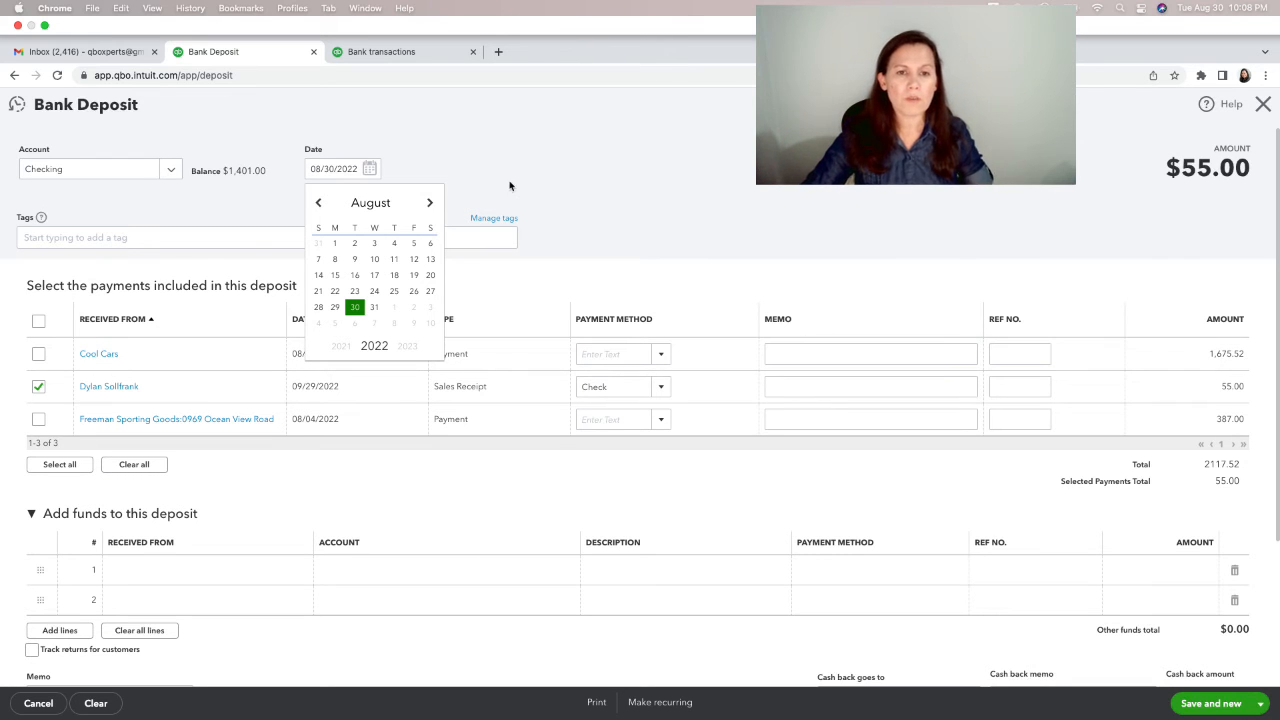
left_click(431, 204)
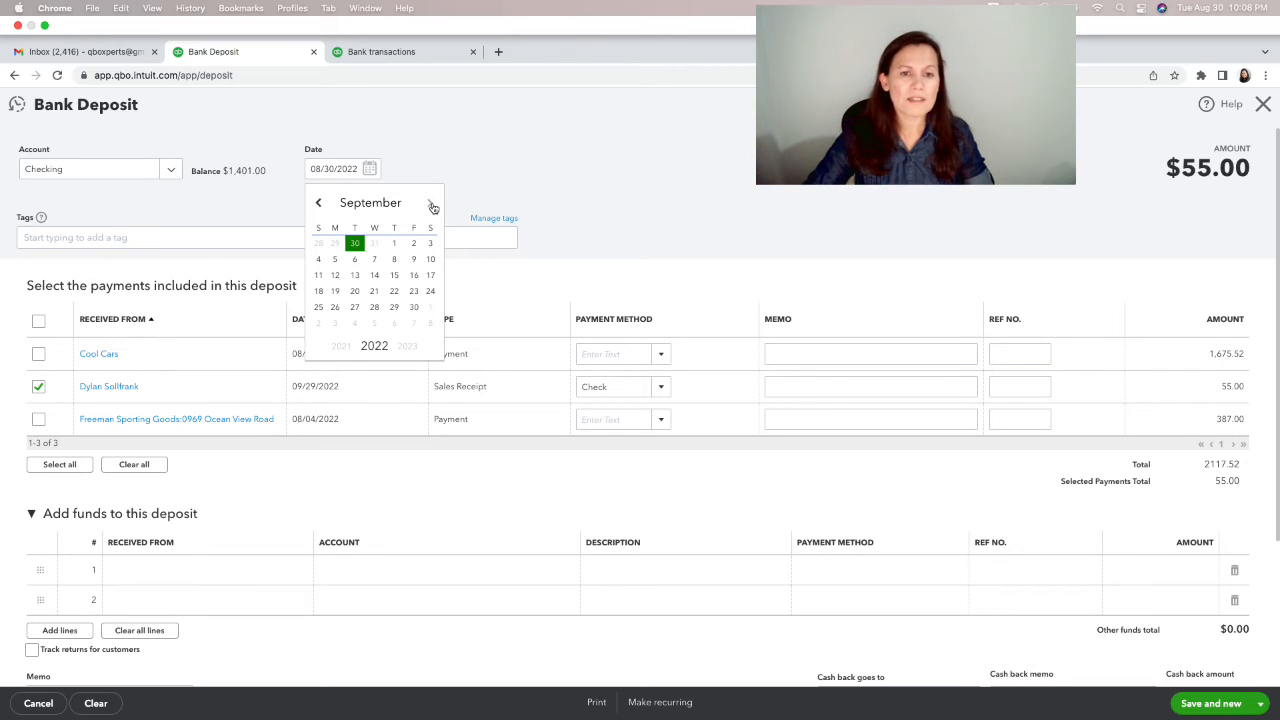
left_click(395, 308)
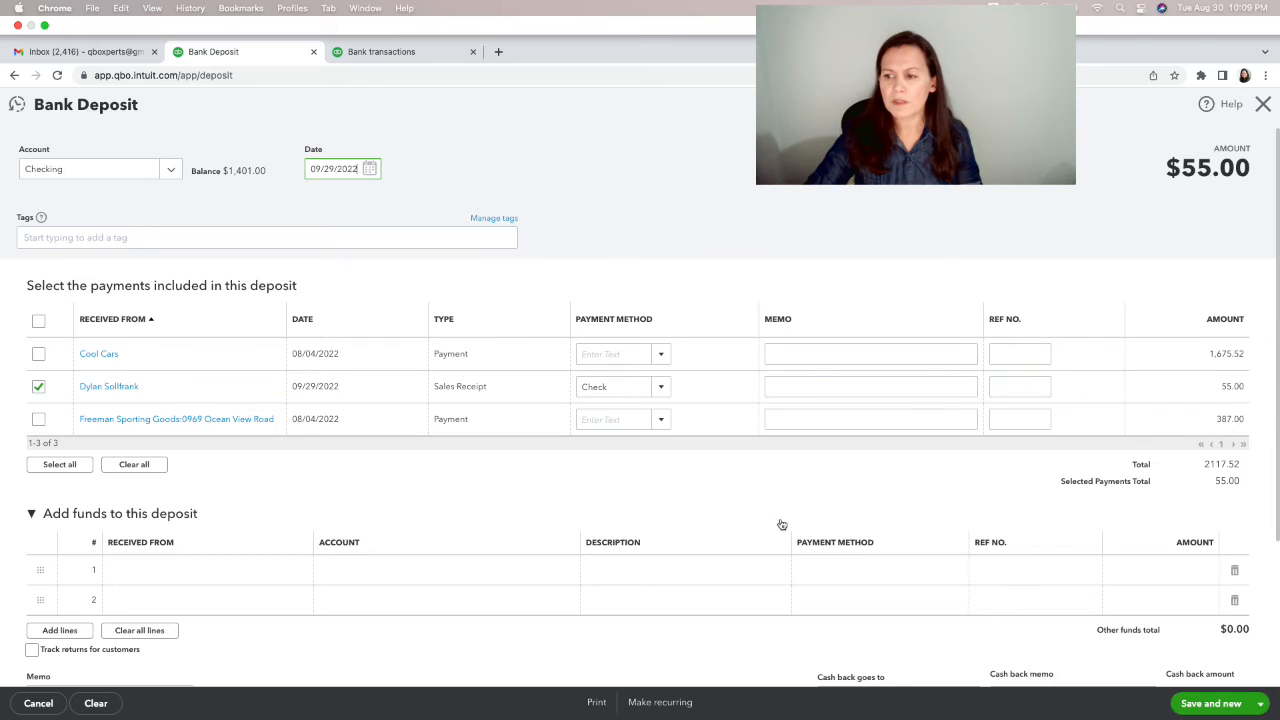
left_click(1258, 705)
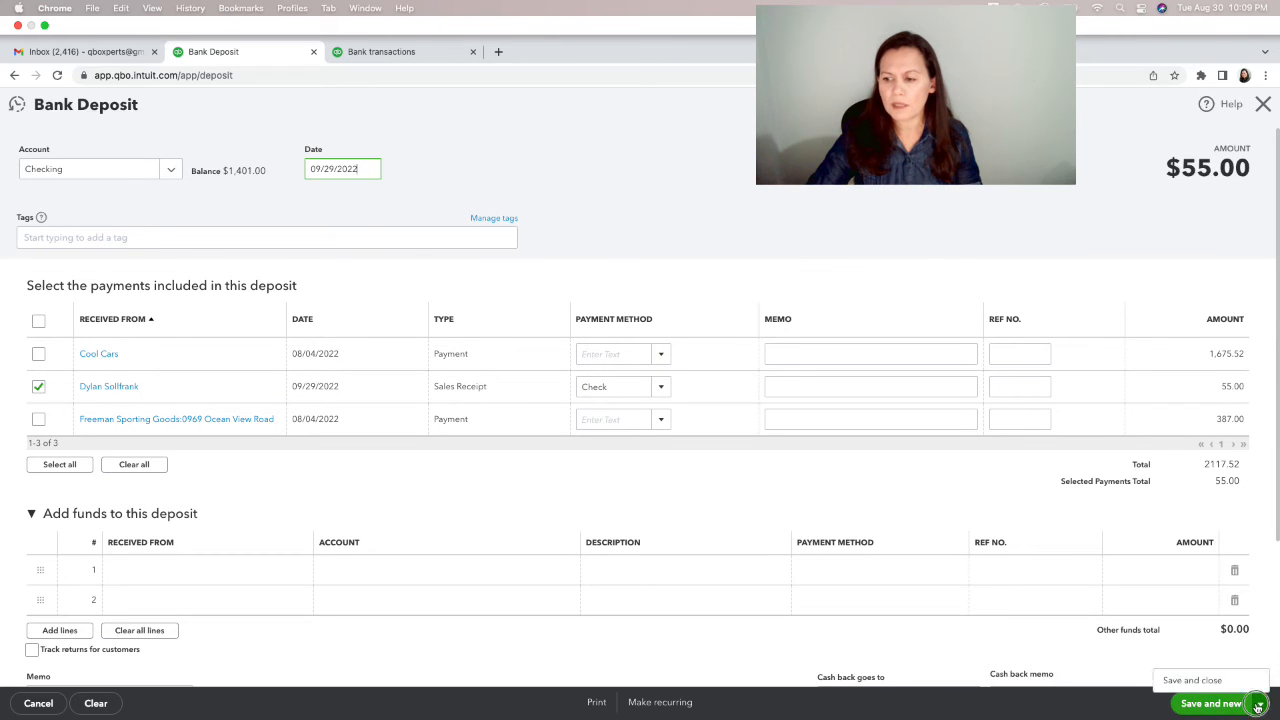
left_click(1222, 680)
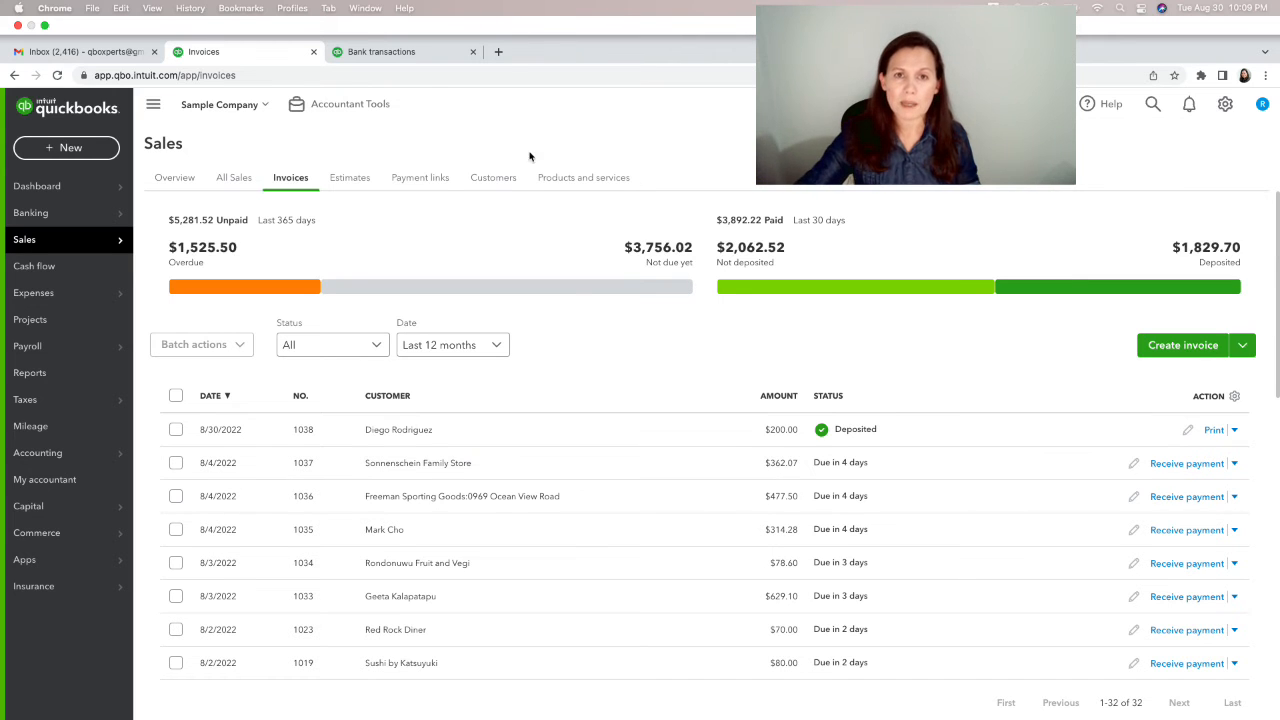
Step: Return to the Checking account's bank transactions and reload the For review list to check for deposit matches
left_click(428, 55)
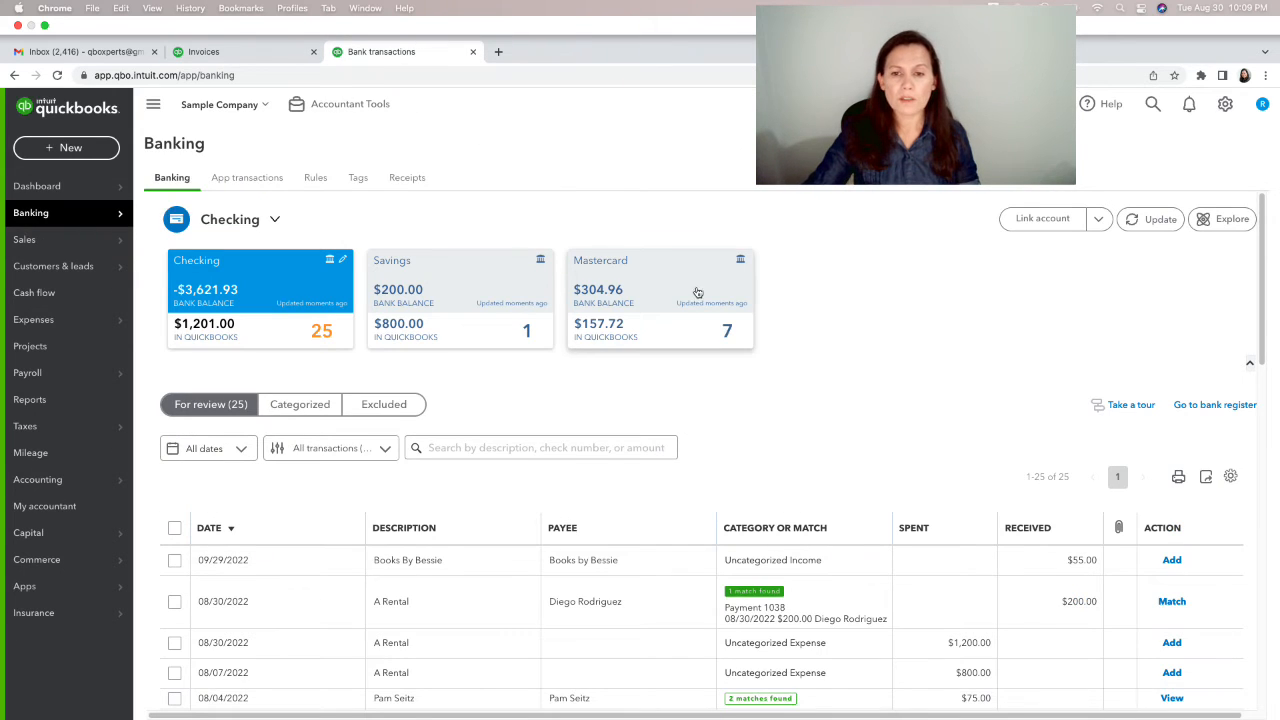
left_click(308, 406)
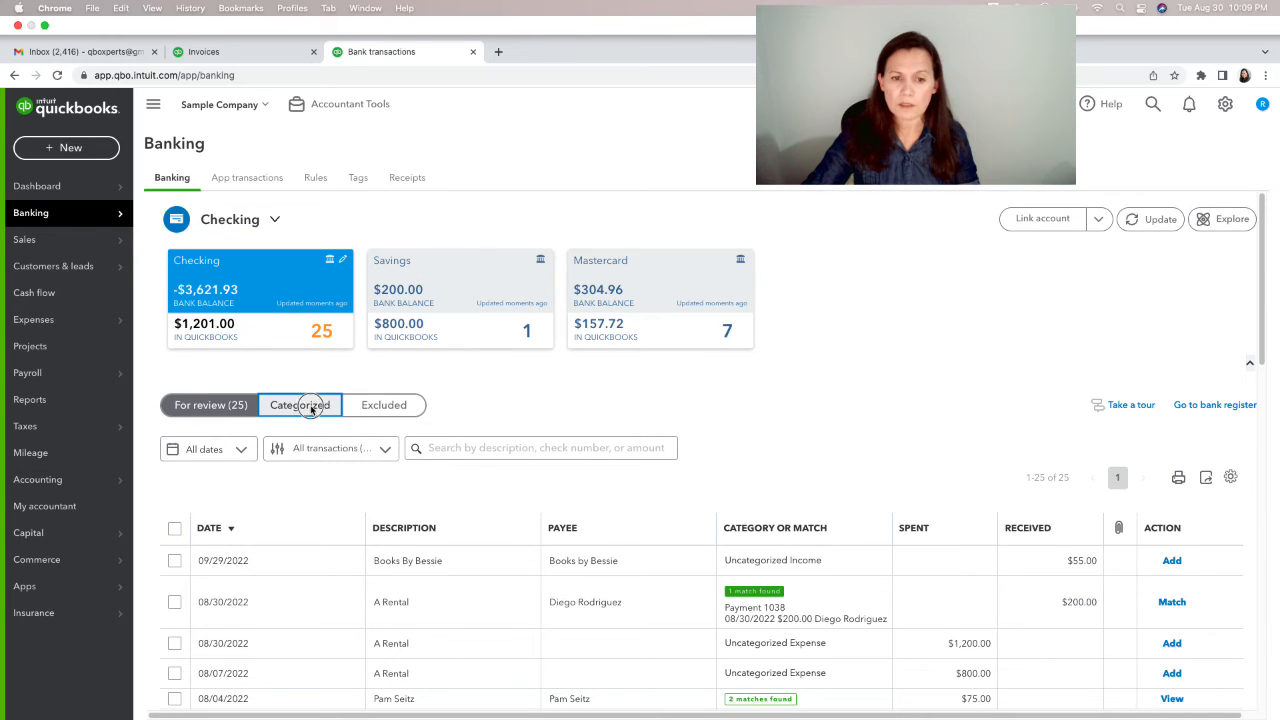
left_click(205, 406)
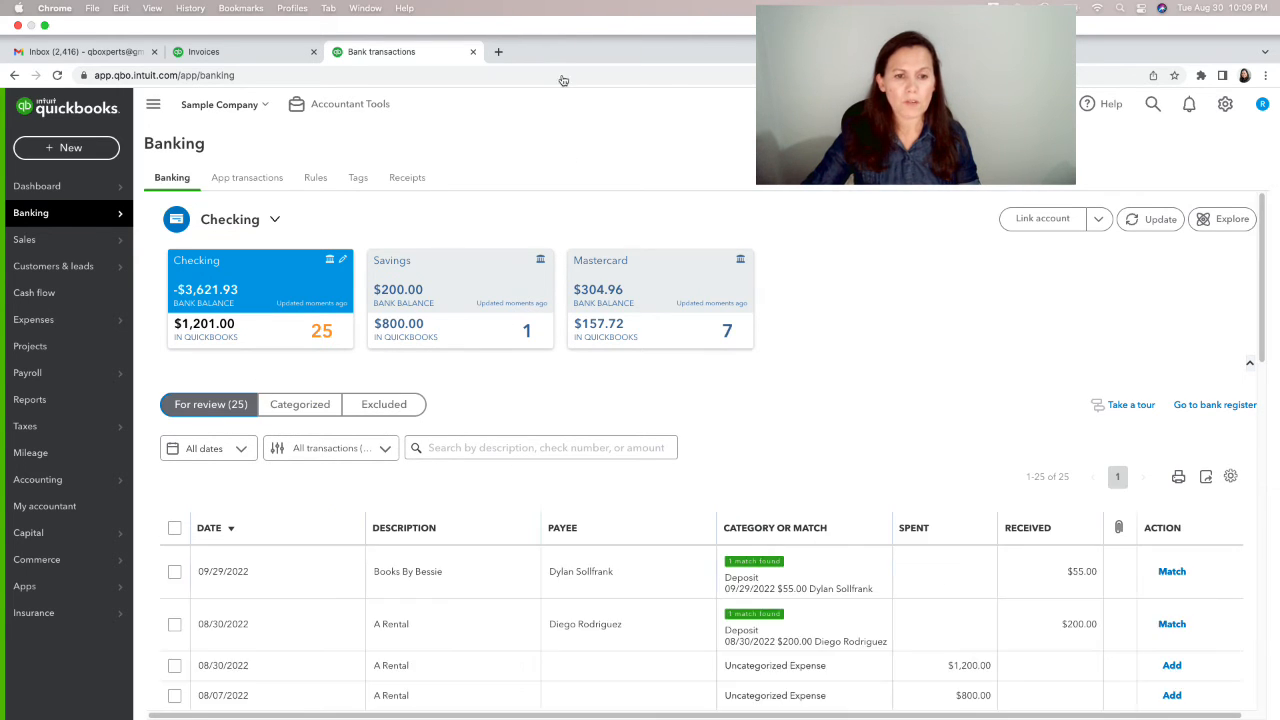
left_click(276, 56)
left_click(408, 58)
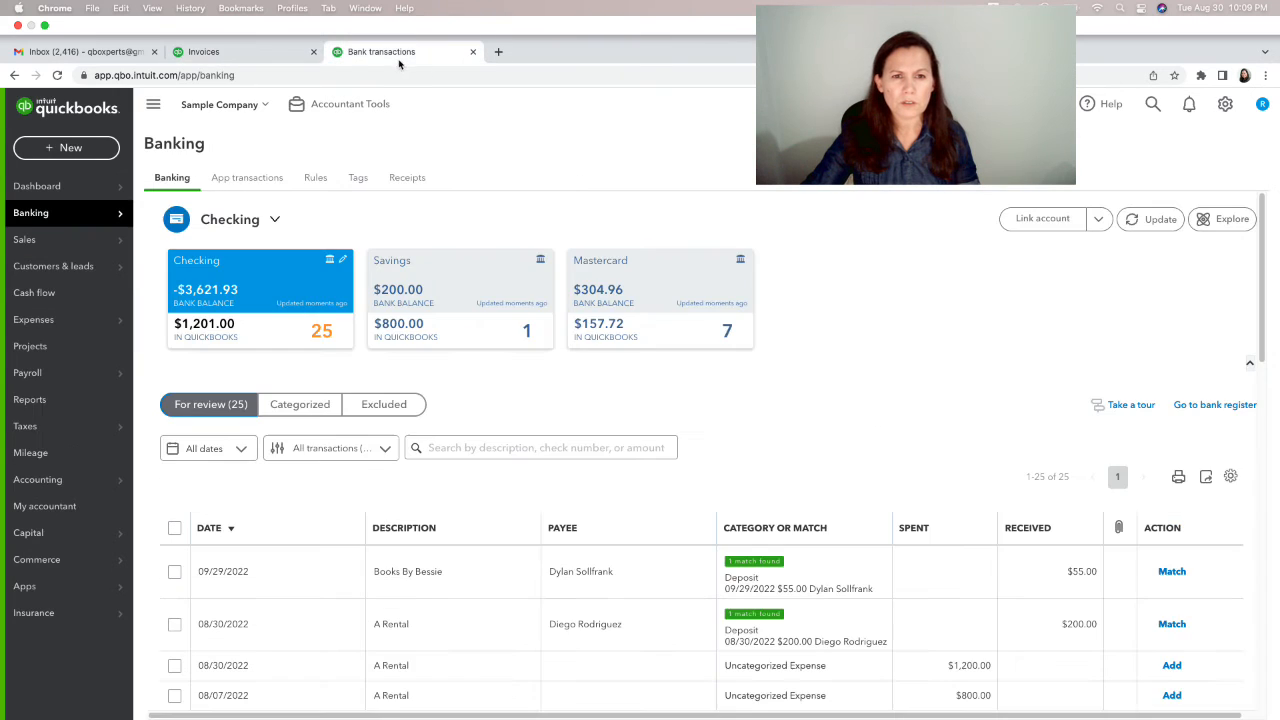
left_click(290, 58)
left_click(376, 58)
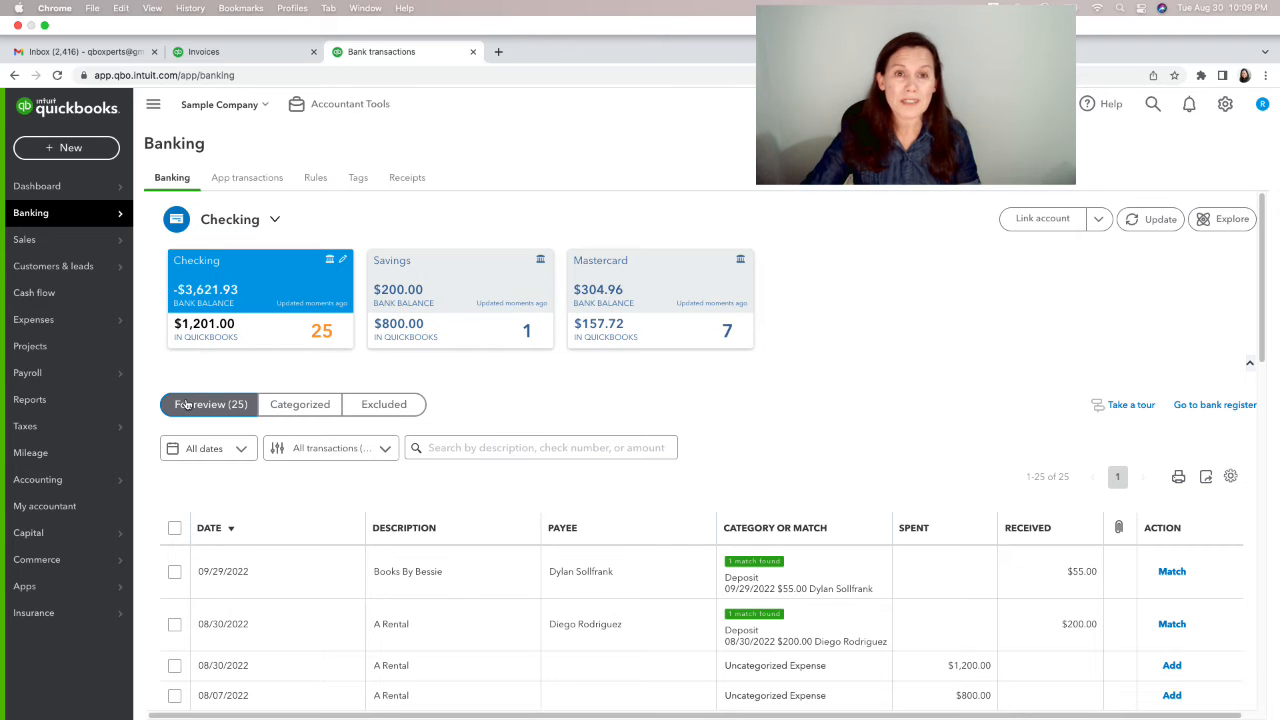
Step: Match the received $55.00 and $200.00 bank transactions in Checking with their recorded deposits
scroll(894, 569, "down", 3)
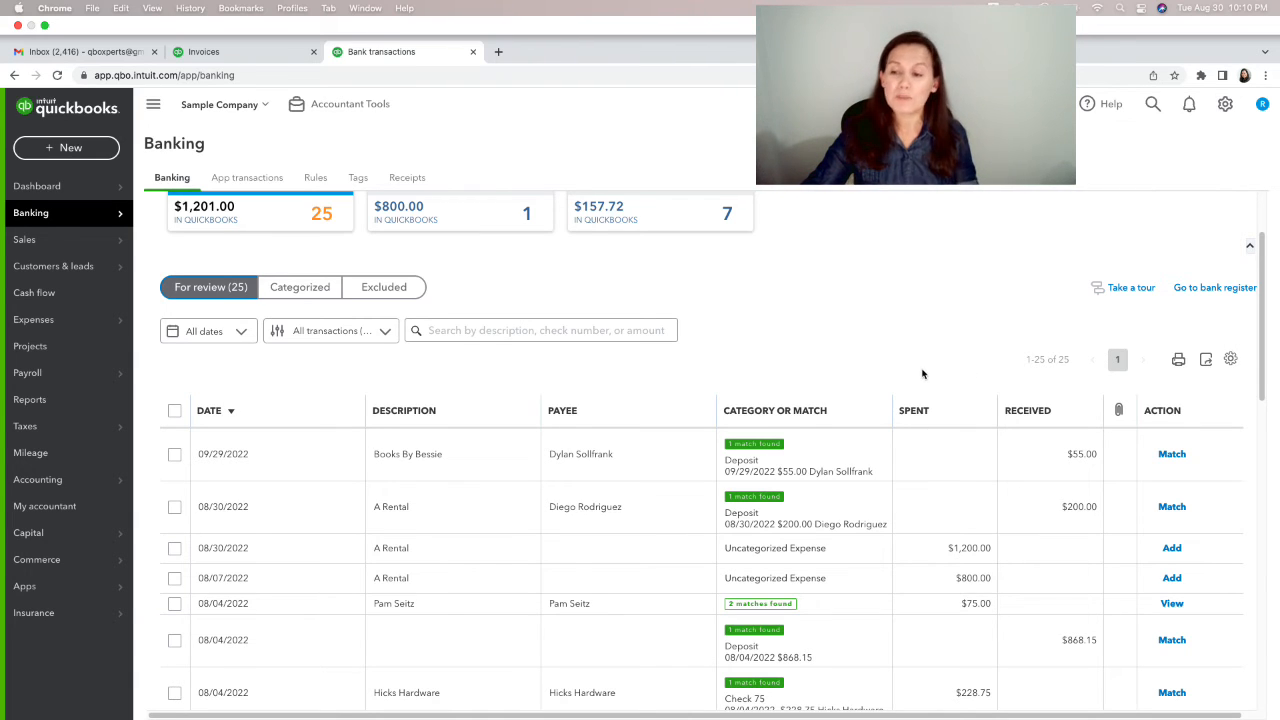
left_click(1167, 457)
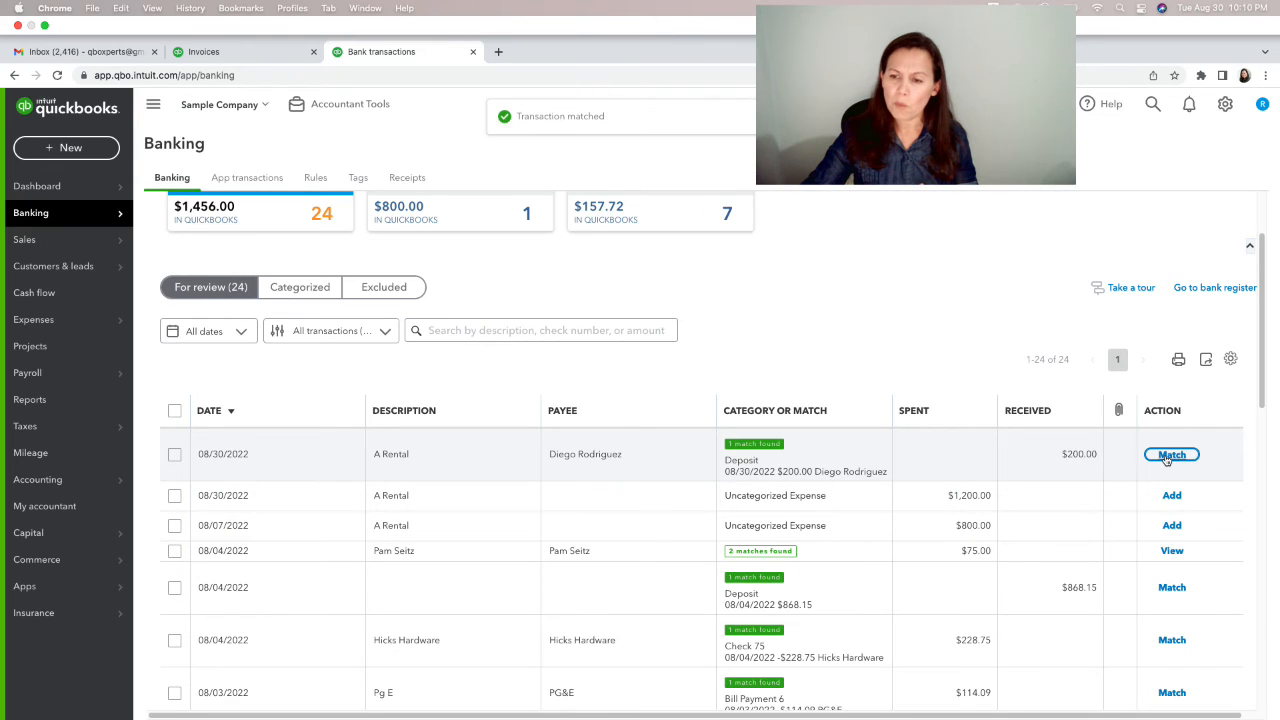
left_click(1167, 457)
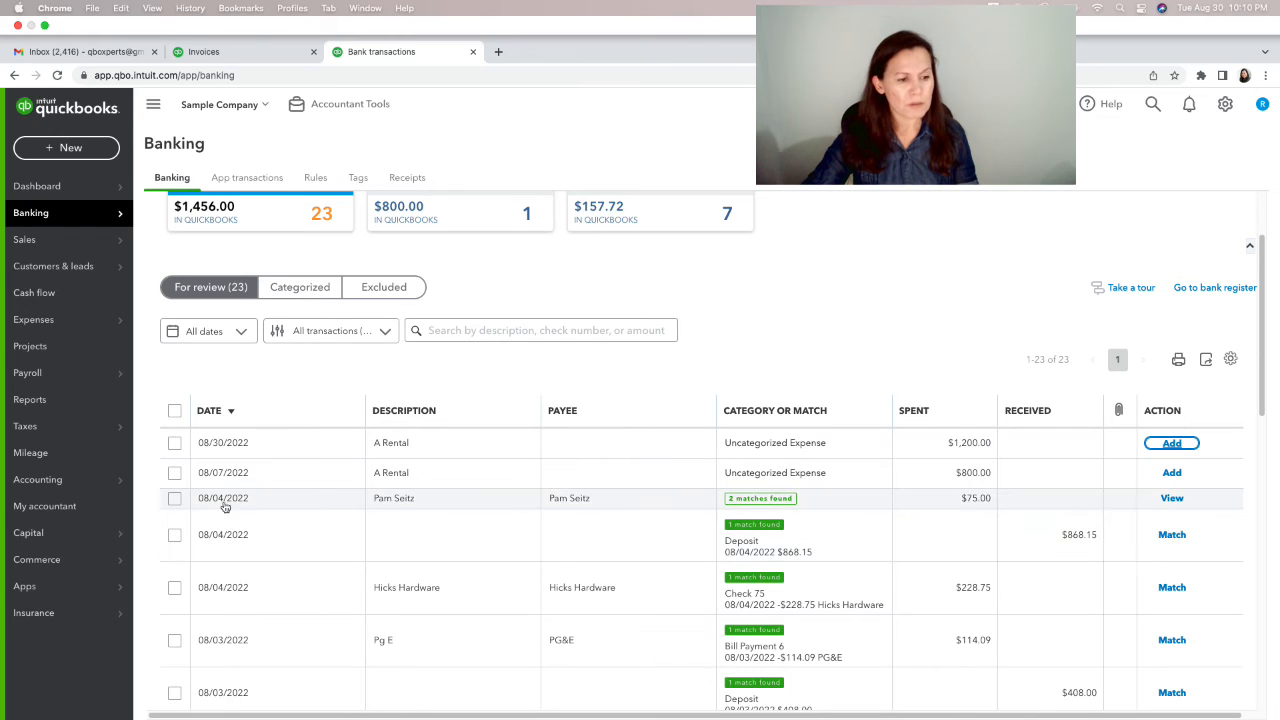
Step: Filter the chart of accounts by "refun" and open the Refundable Deposits register, dismissing the Register basics tour
mouse_move(78, 494)
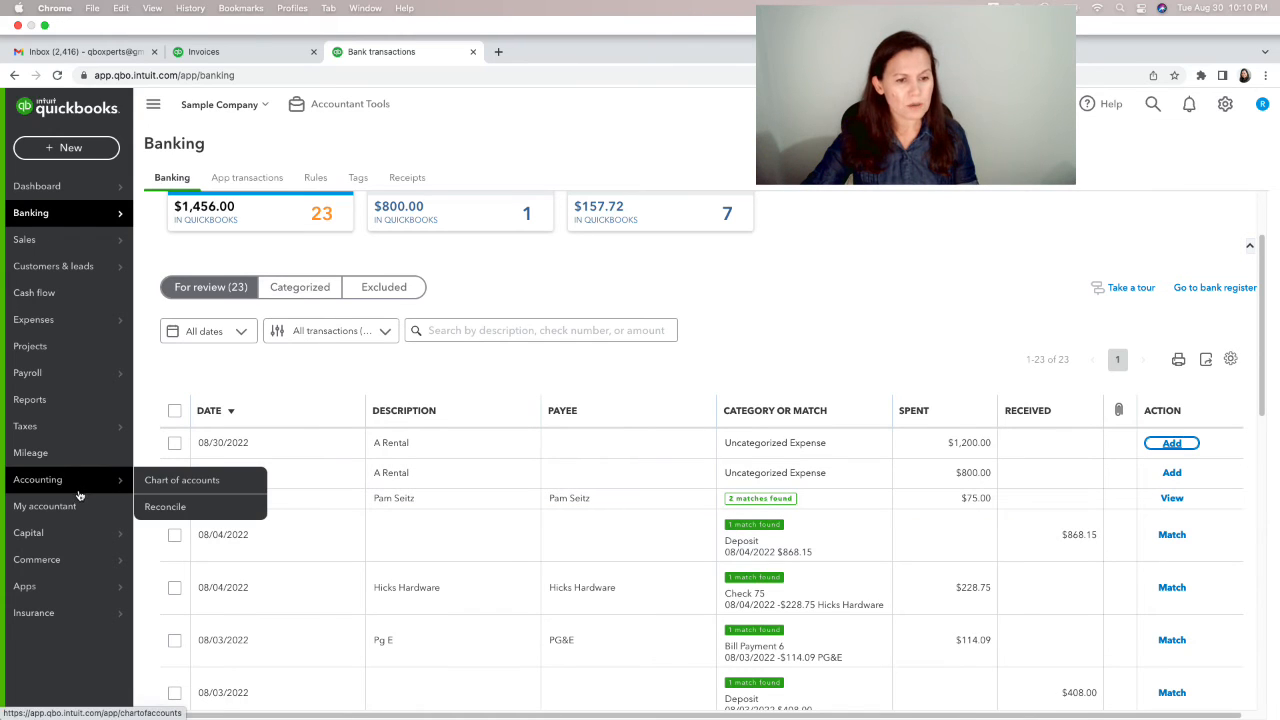
left_click(201, 485)
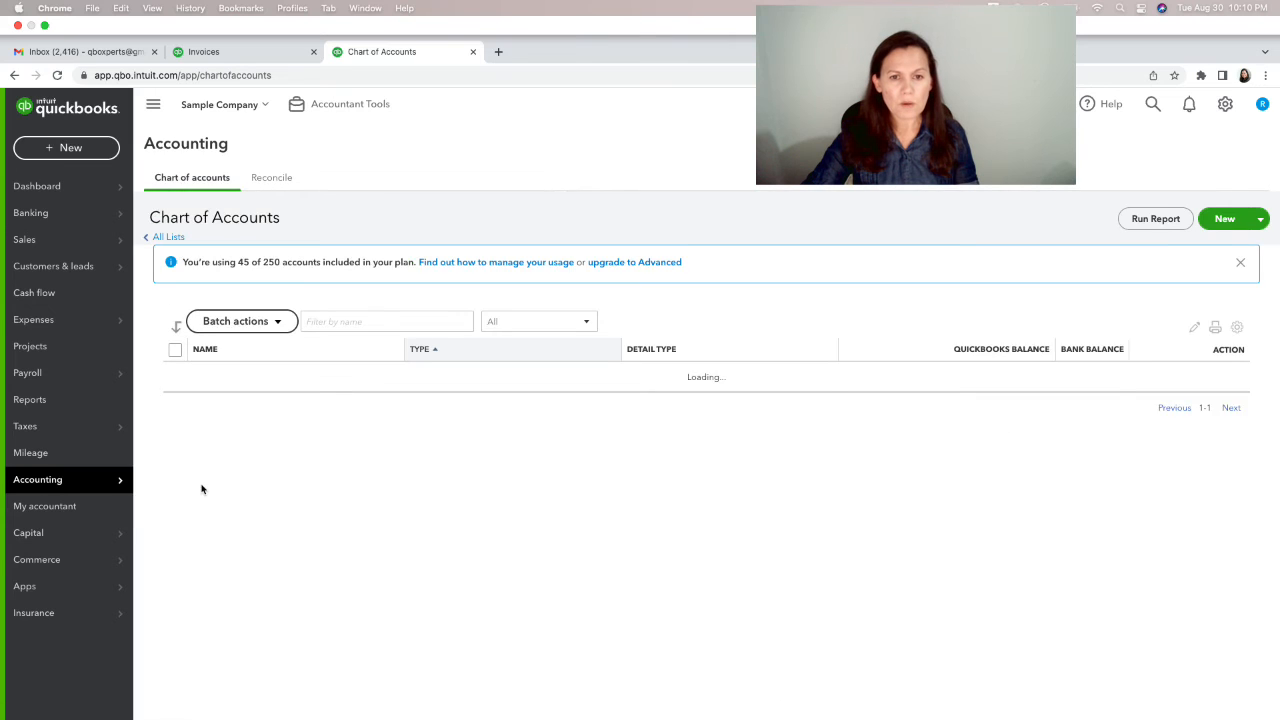
left_click(416, 327)
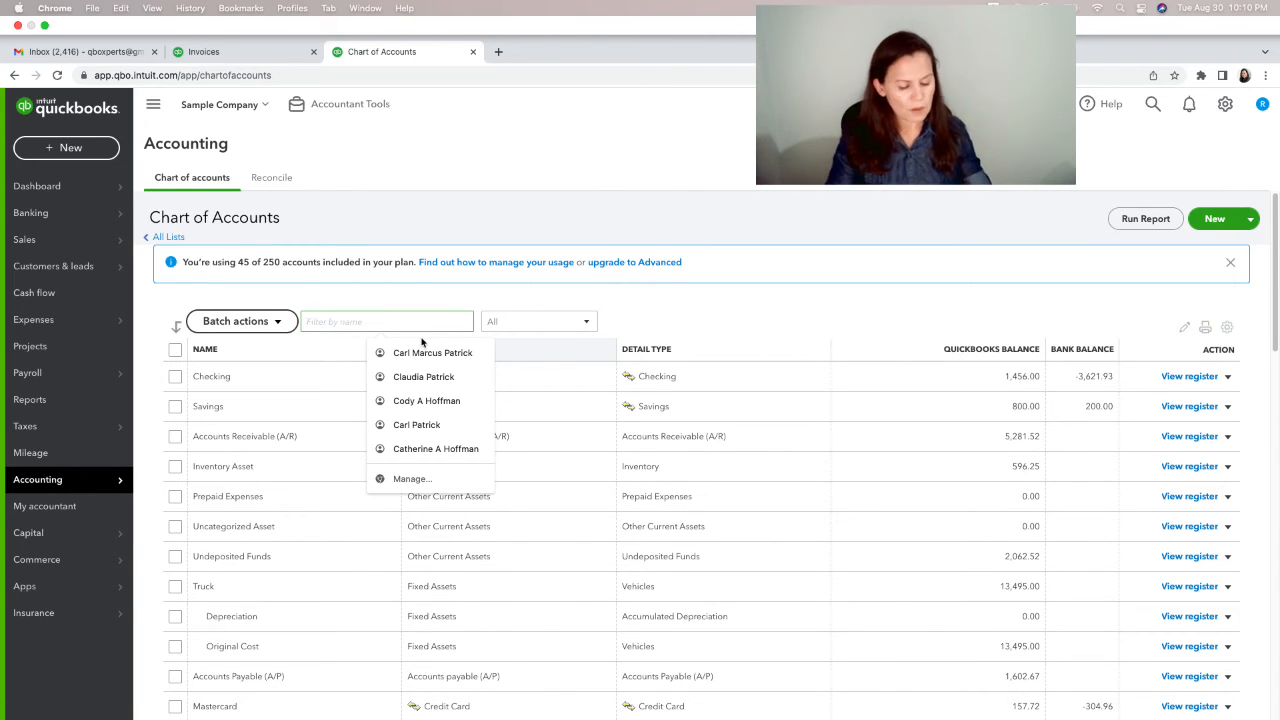
type("d")
key("BackSpace")
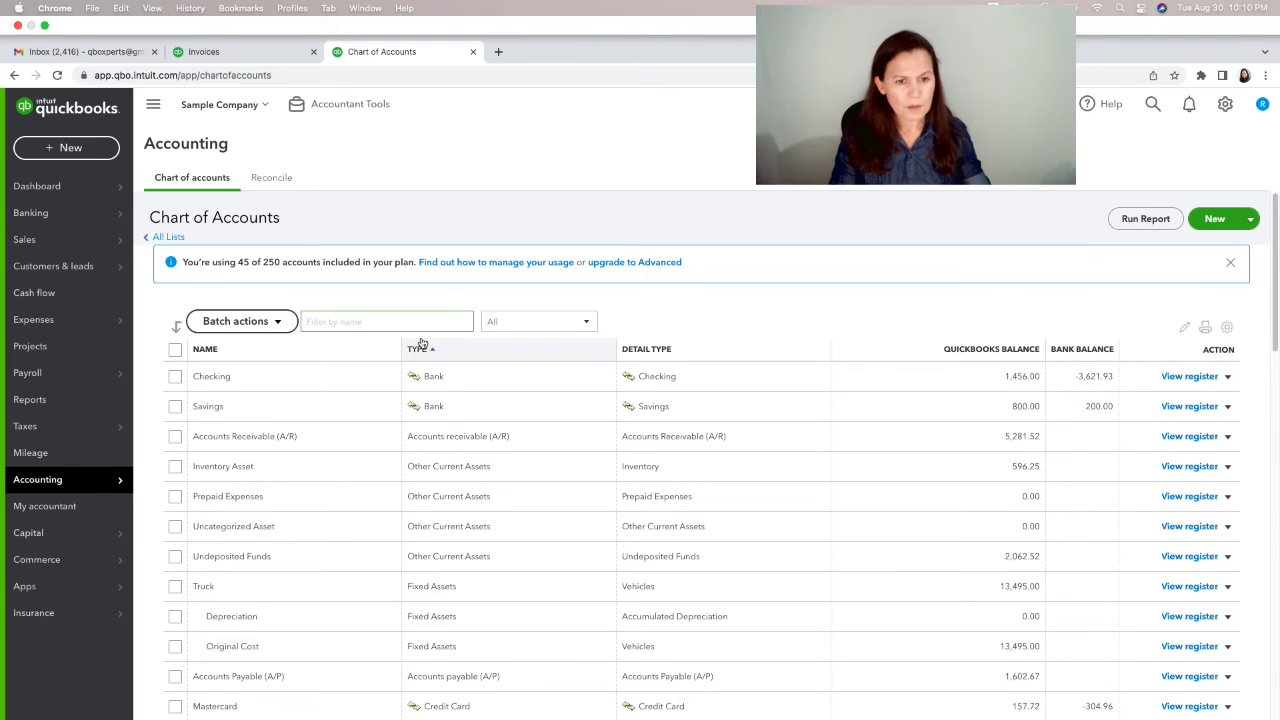
type("refun")
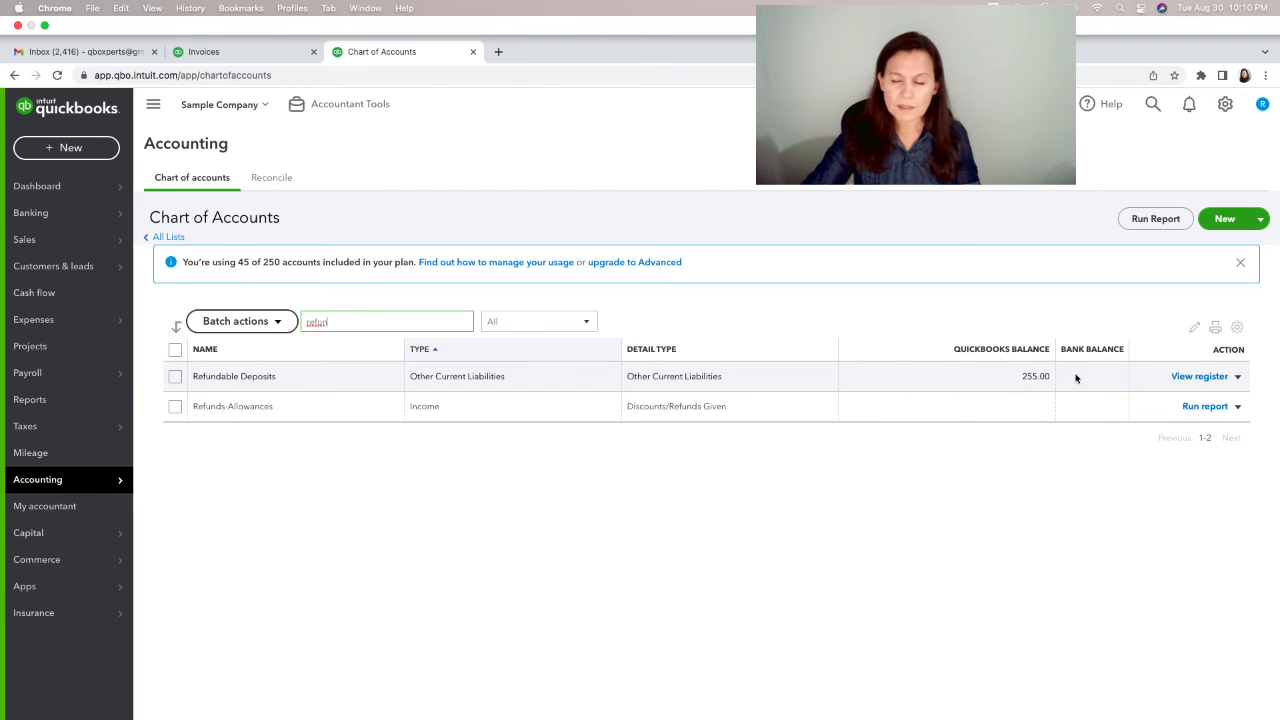
left_click(1210, 379)
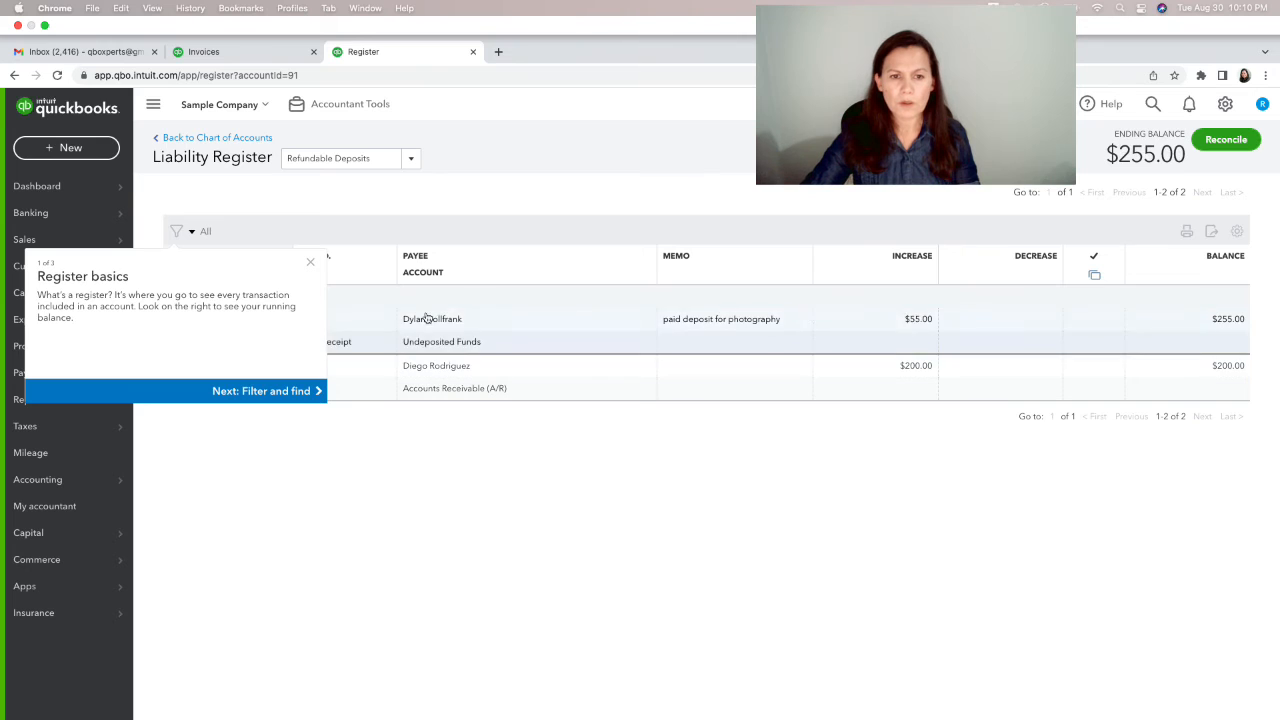
left_click(310, 262)
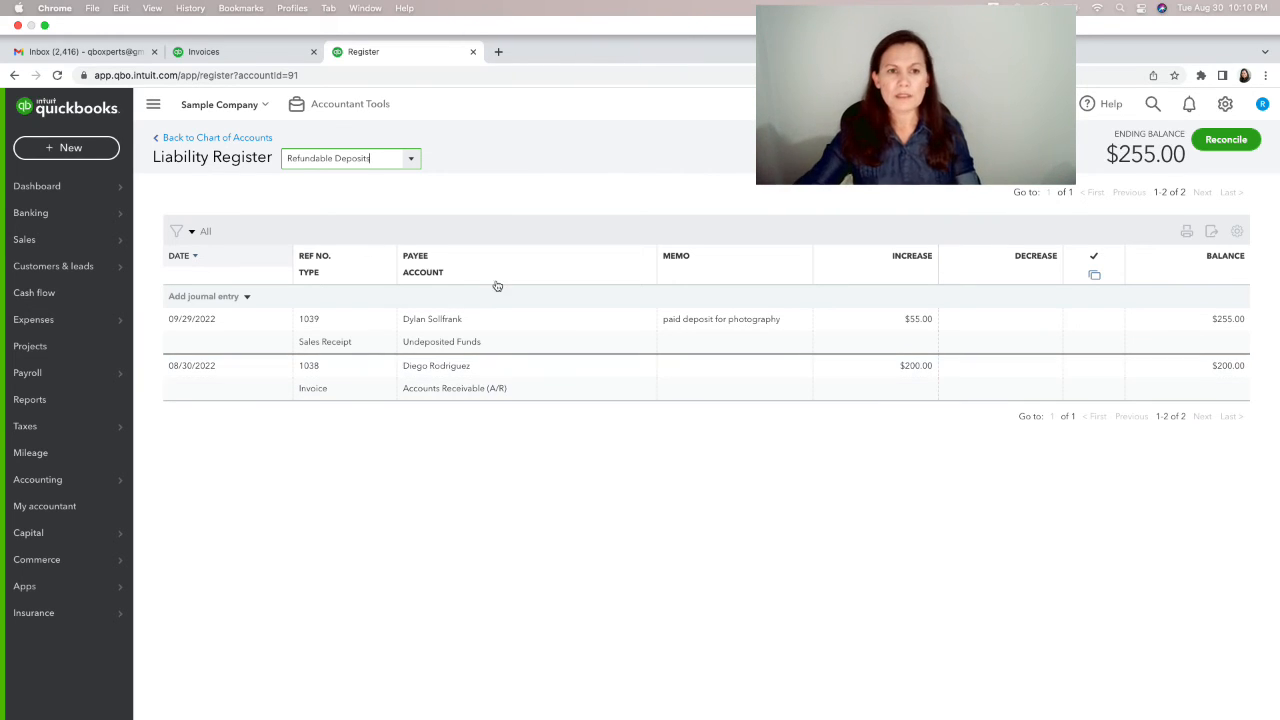
Step: Leave the register and start a new invoice for the customer who paid the 200 deposit, with terms Due on receipt
left_click(228, 139)
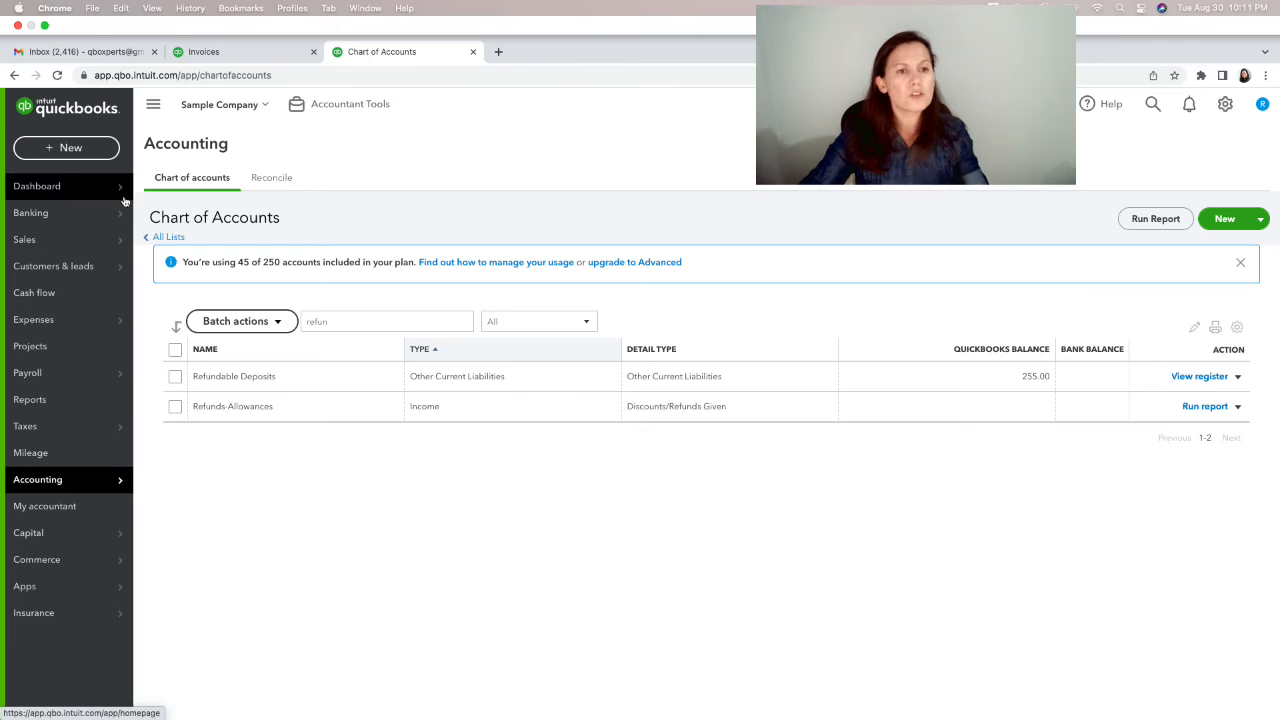
left_click(46, 150)
left_click(59, 229)
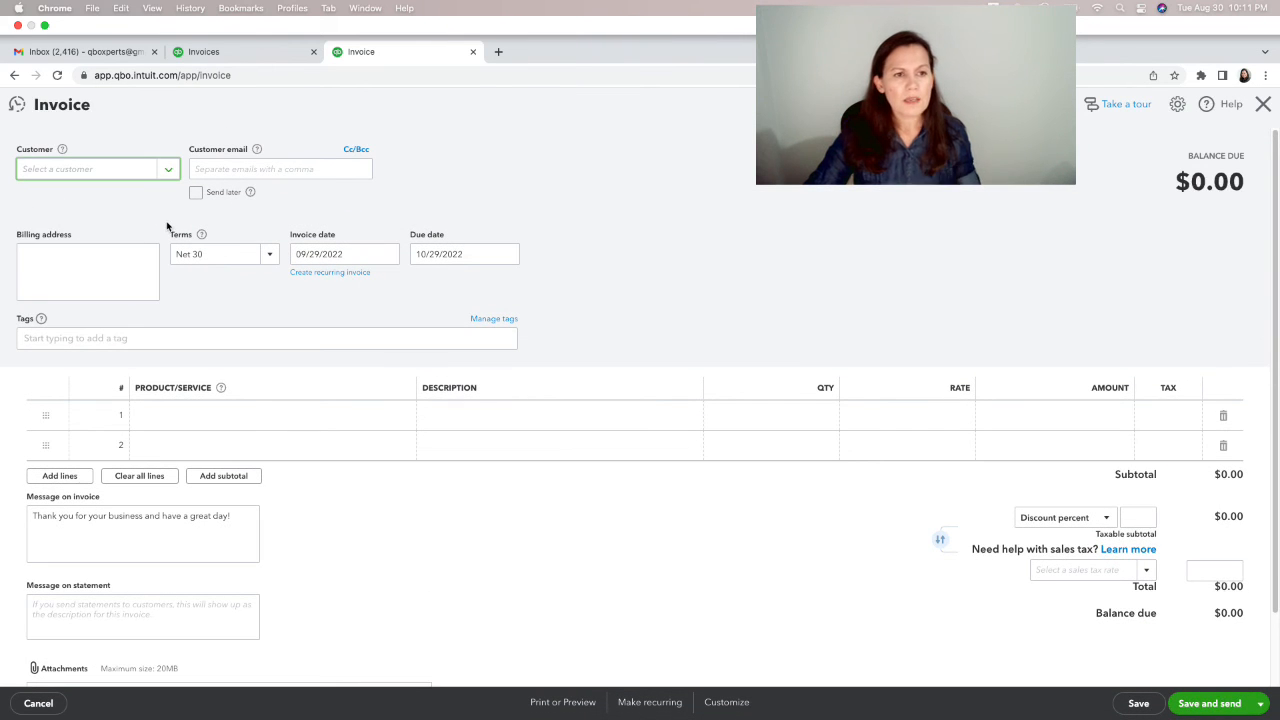
left_click(168, 172)
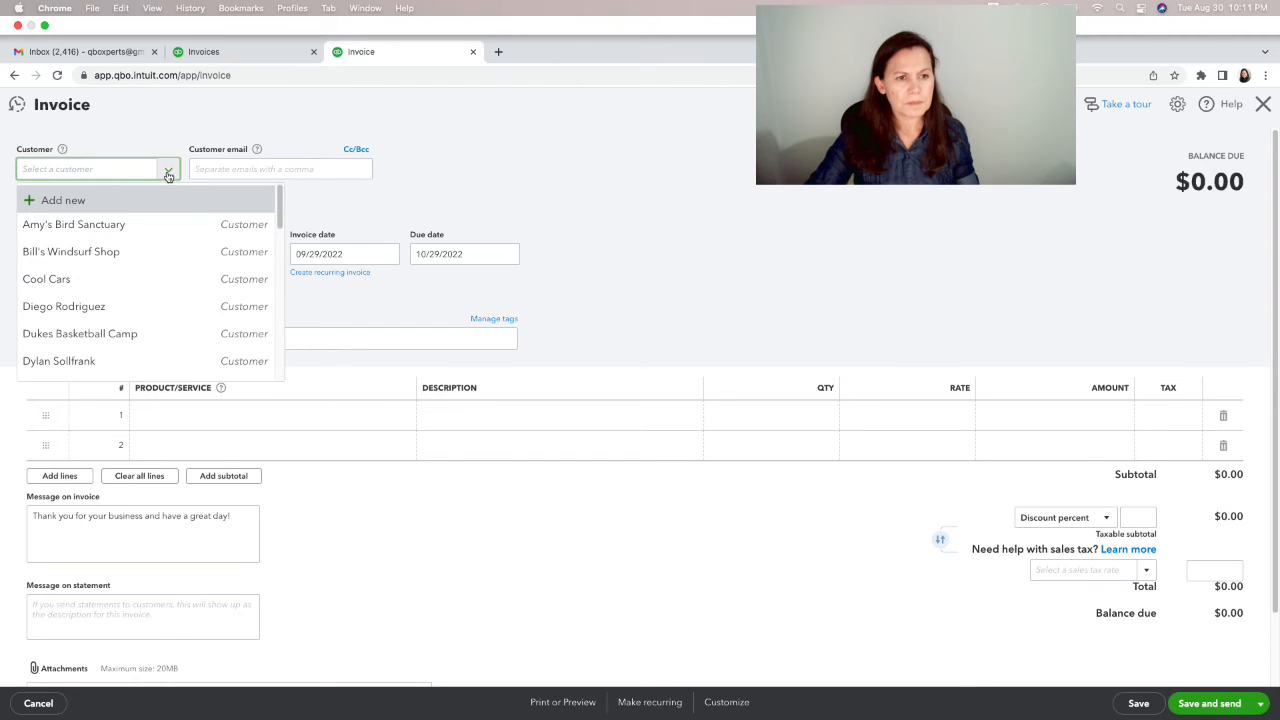
left_click(126, 305)
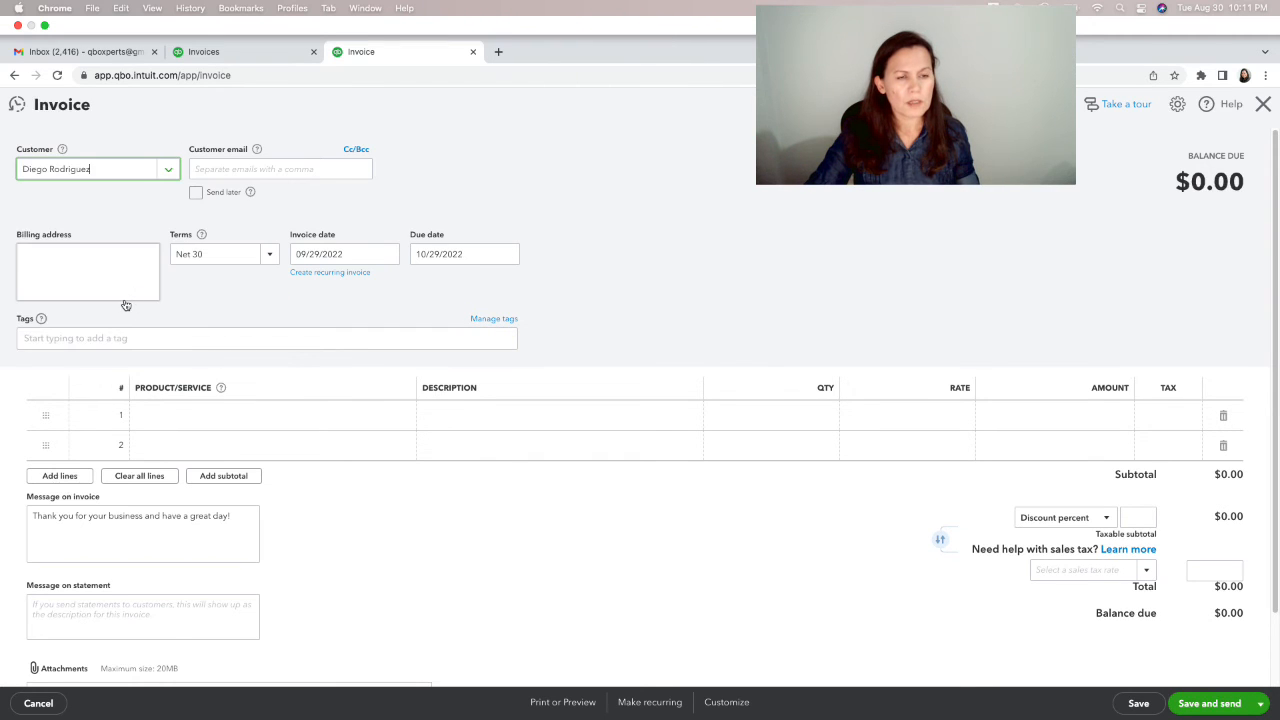
left_click(265, 254)
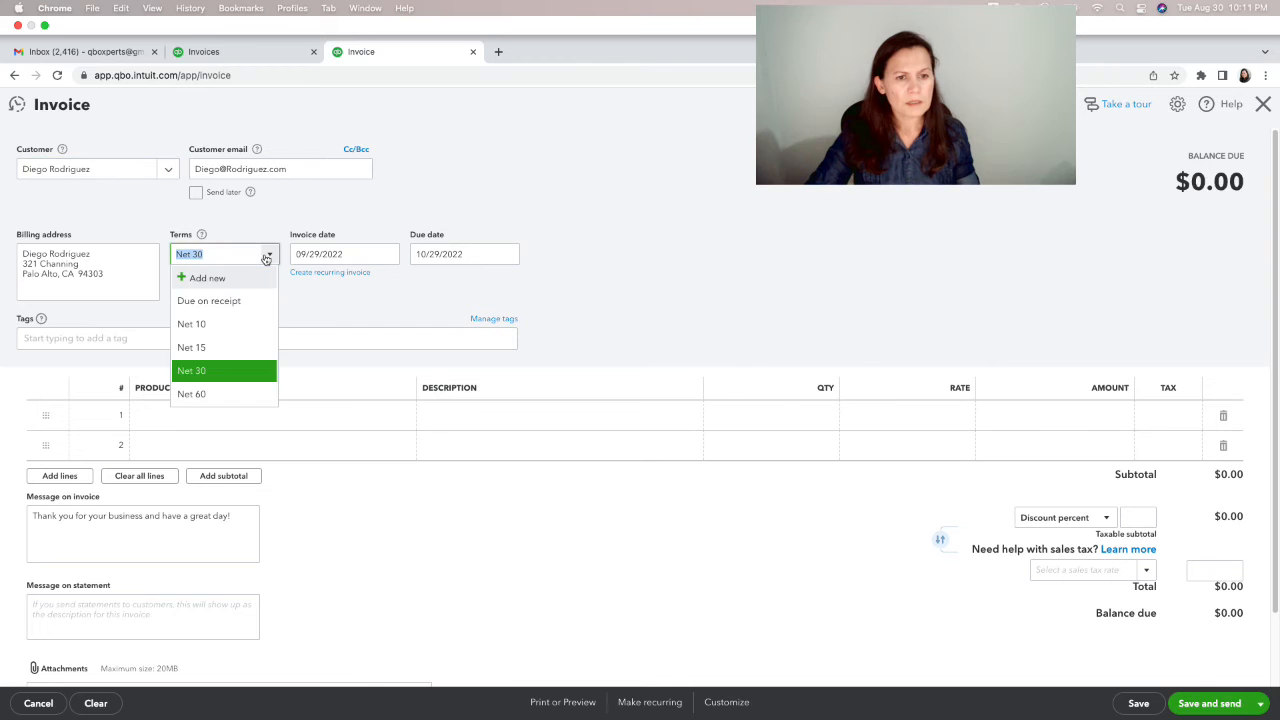
left_click(214, 302)
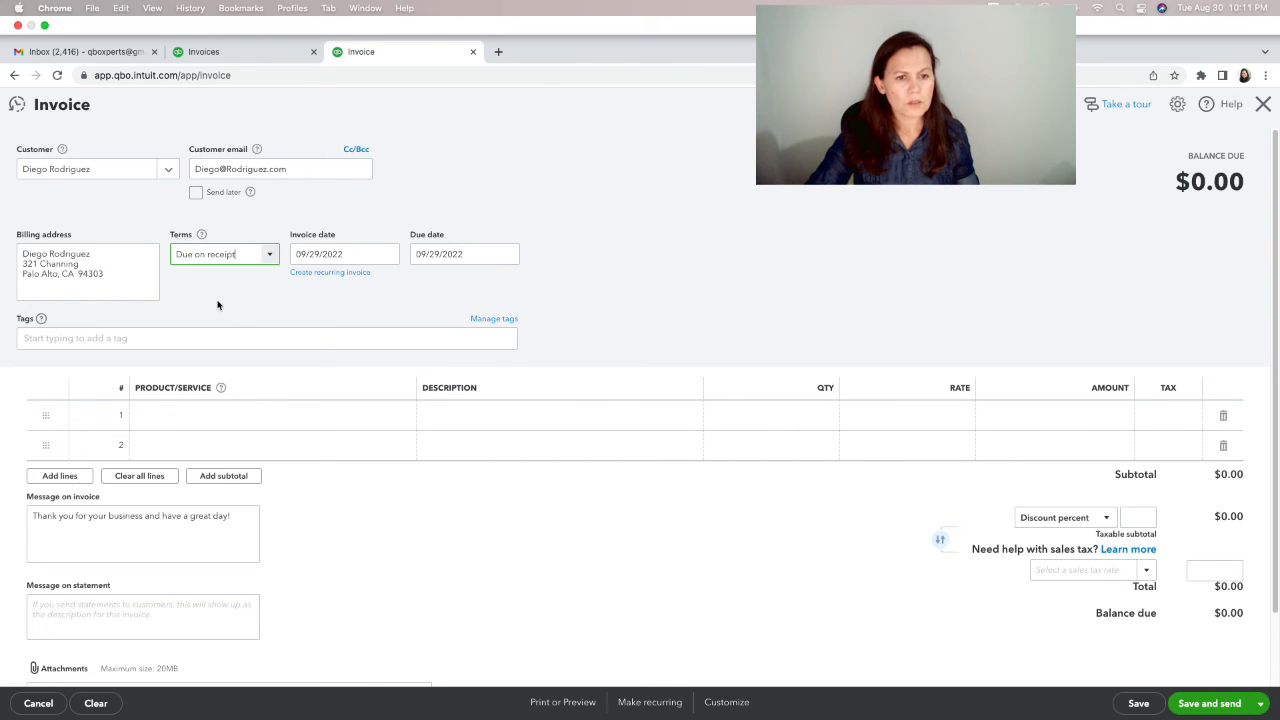
Step: Choose the Services item under Design for the first invoice line
left_click(251, 424)
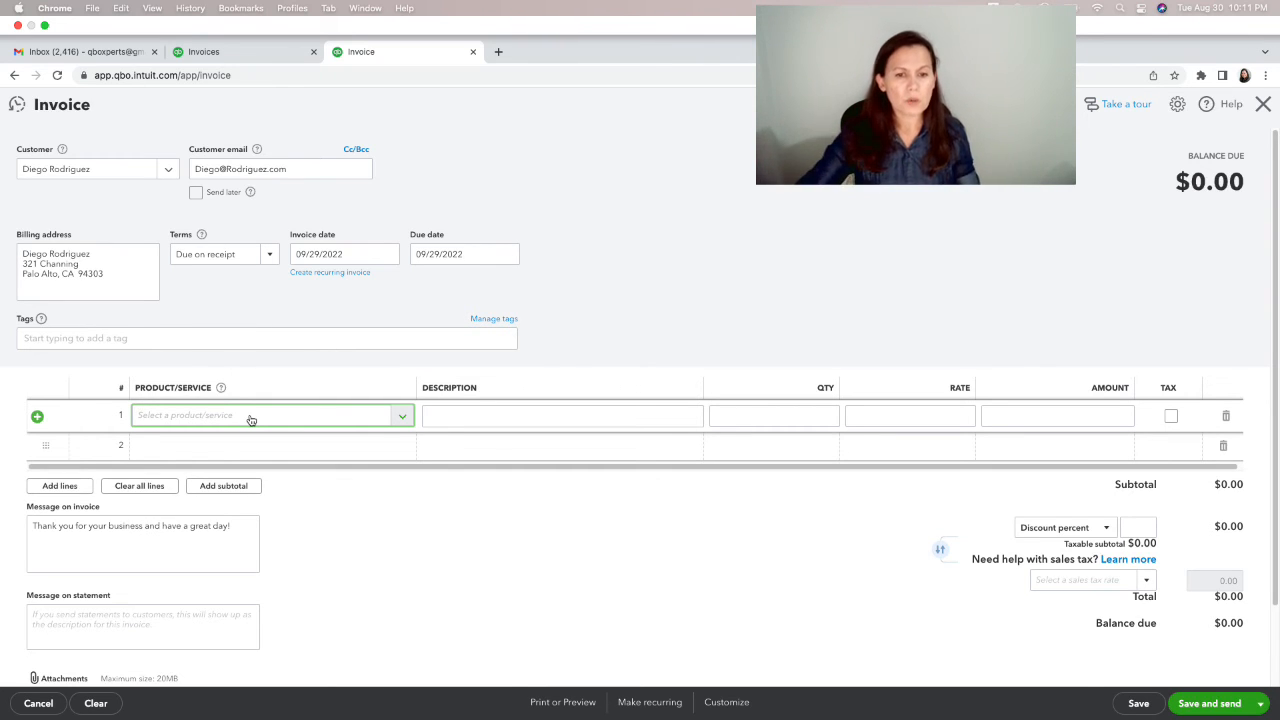
left_click(403, 418)
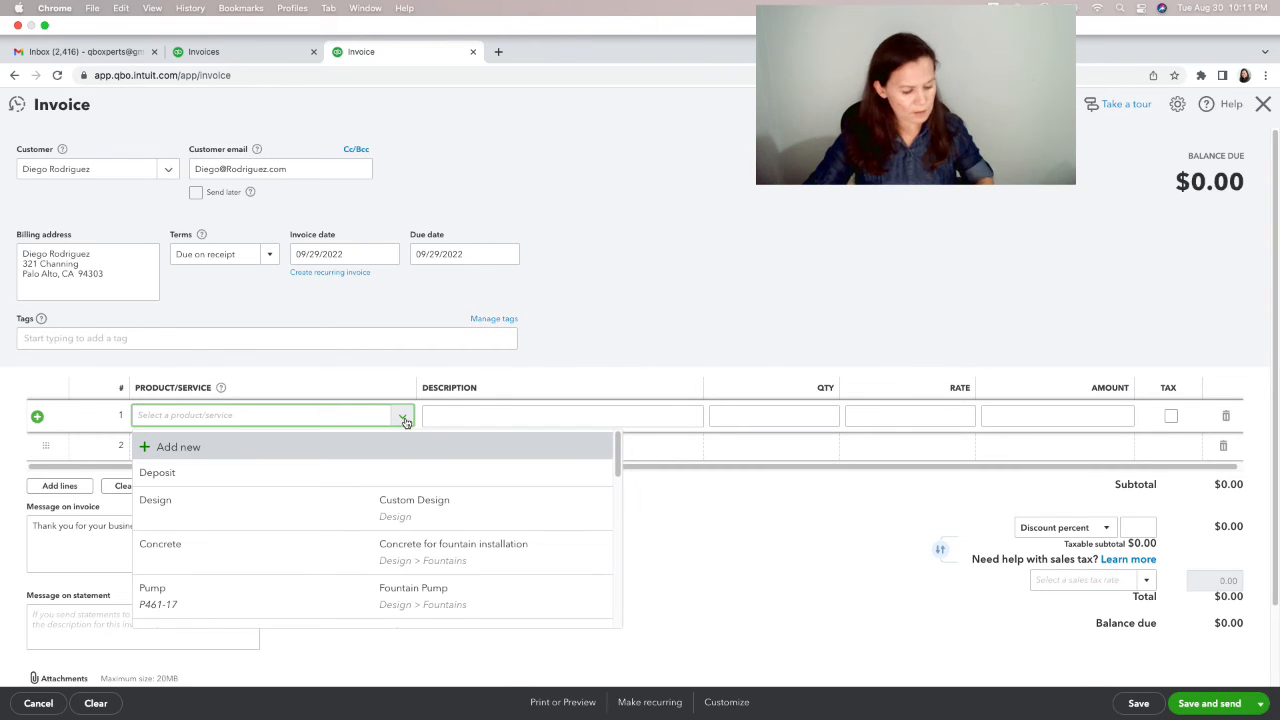
type("sales")
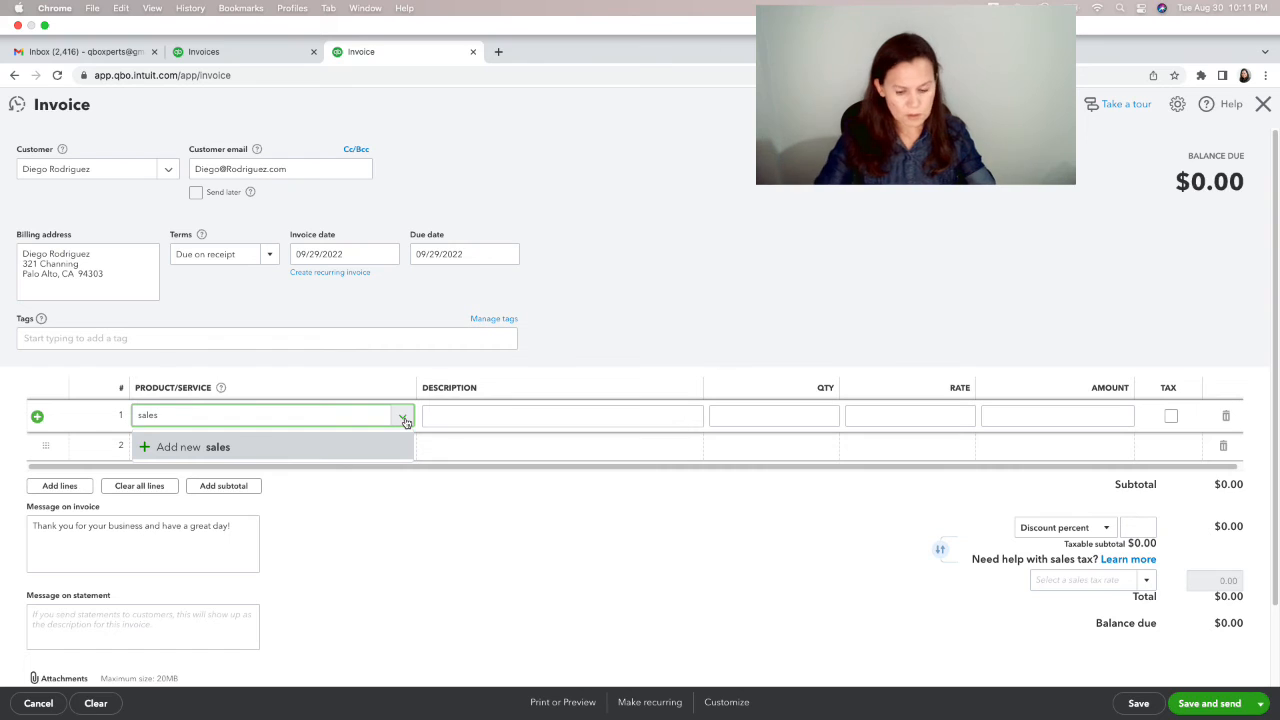
key("BackSpace")
key("BackSpace")
type("erv")
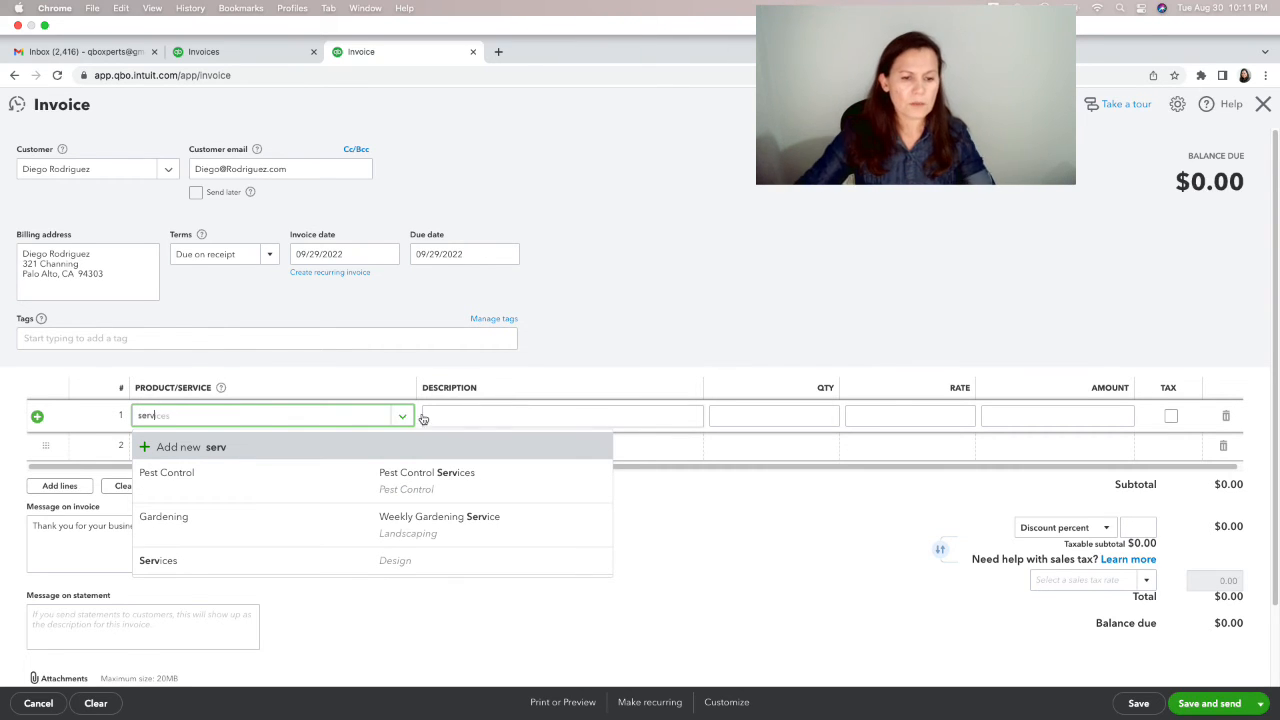
left_click(227, 561)
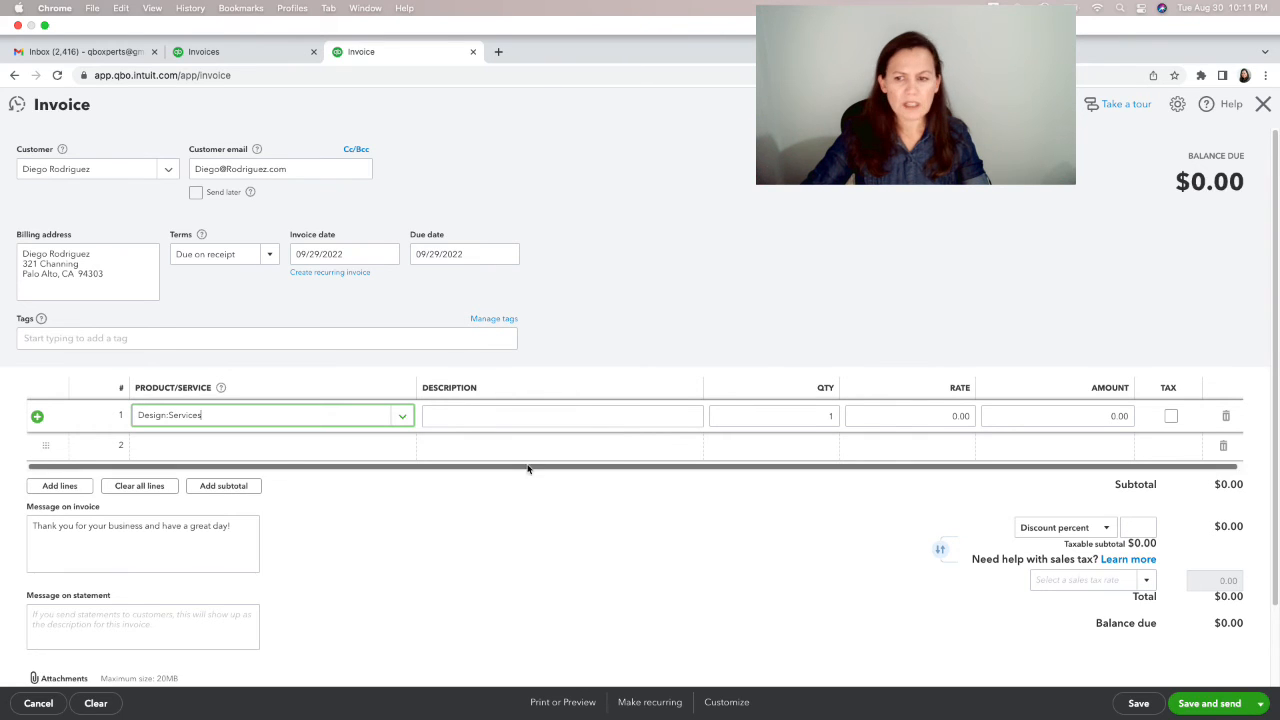
left_click(948, 416)
Step: Try to create a nontaxable service item named Events Rental for the first invoice line
left_click(396, 418)
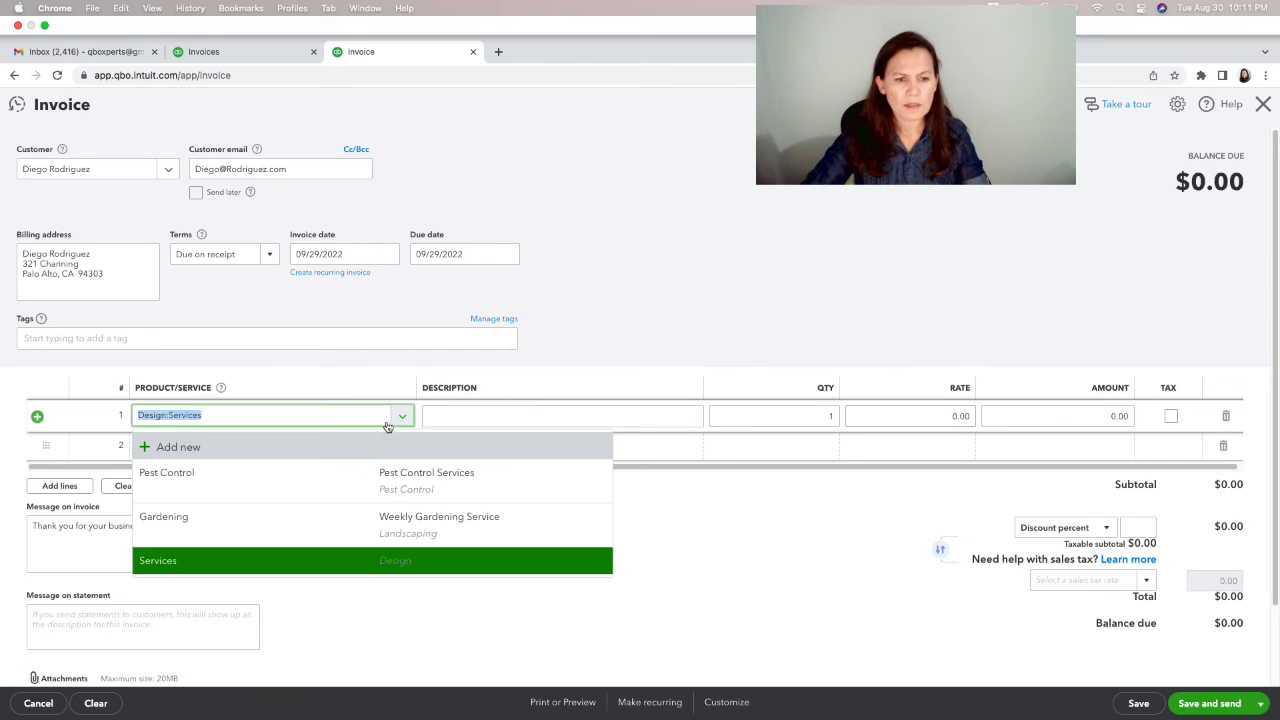
left_click(204, 446)
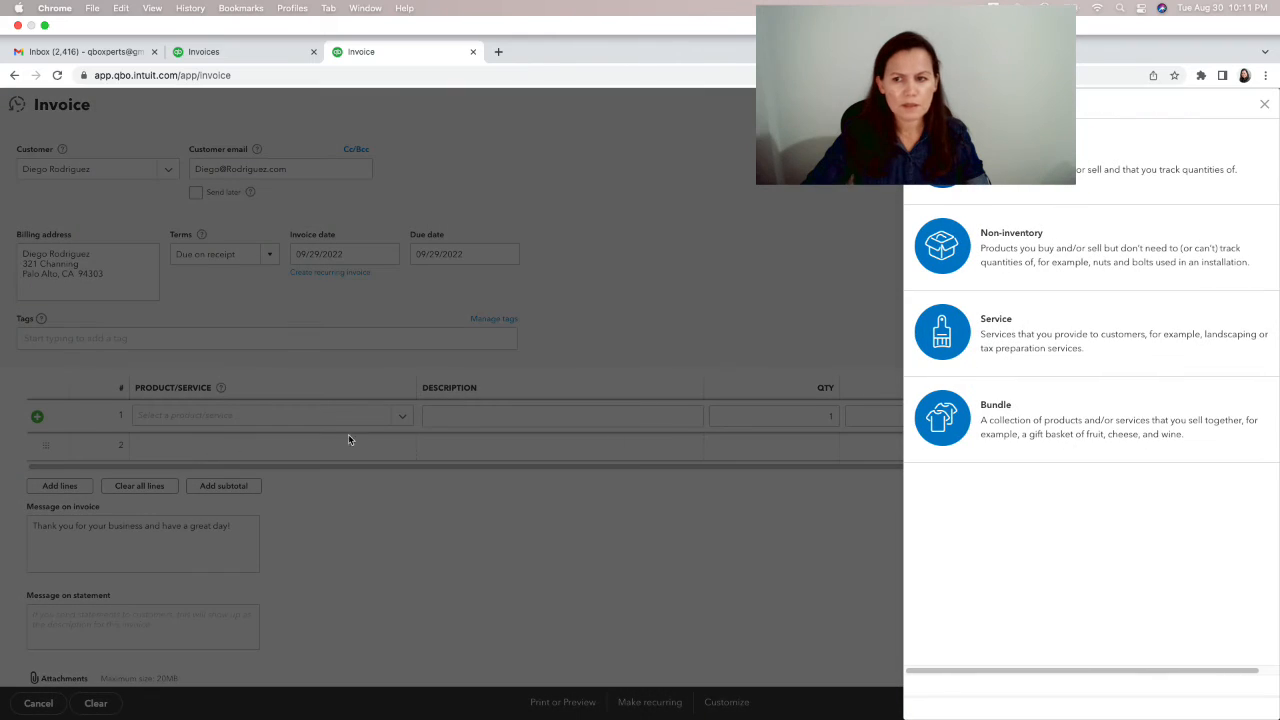
left_click(1051, 332)
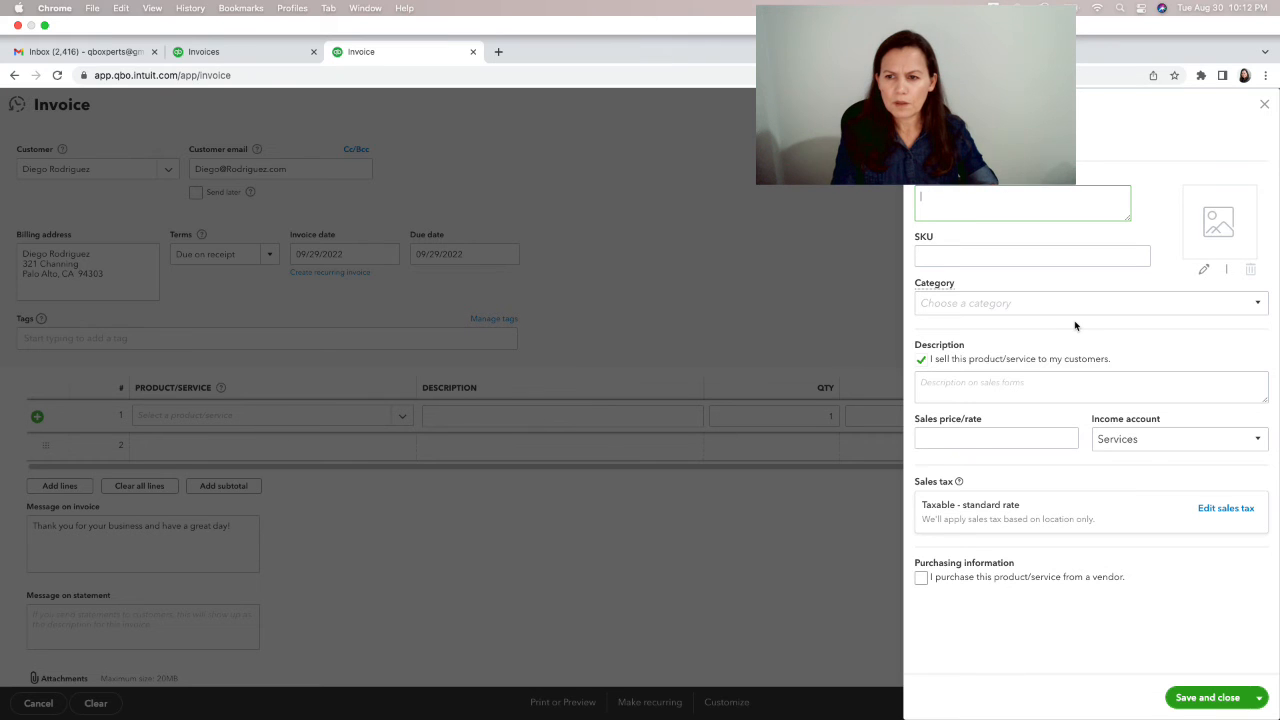
type("Lo")
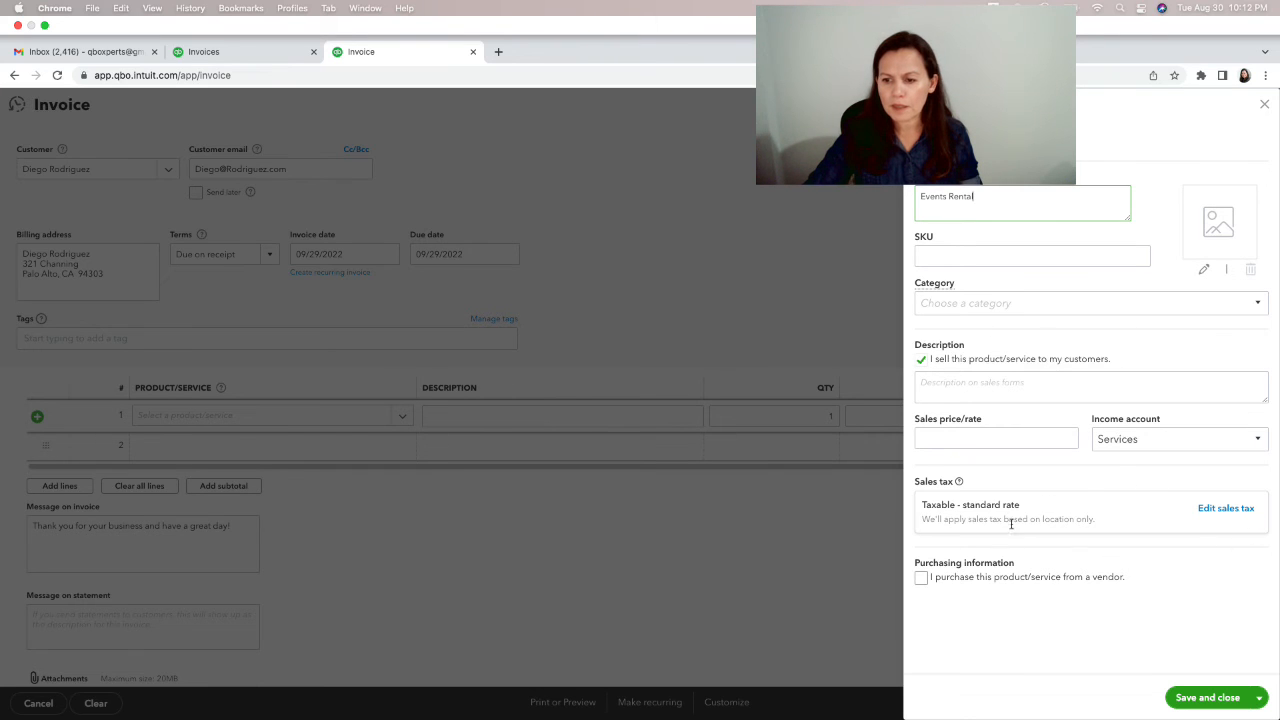
left_click(1226, 509)
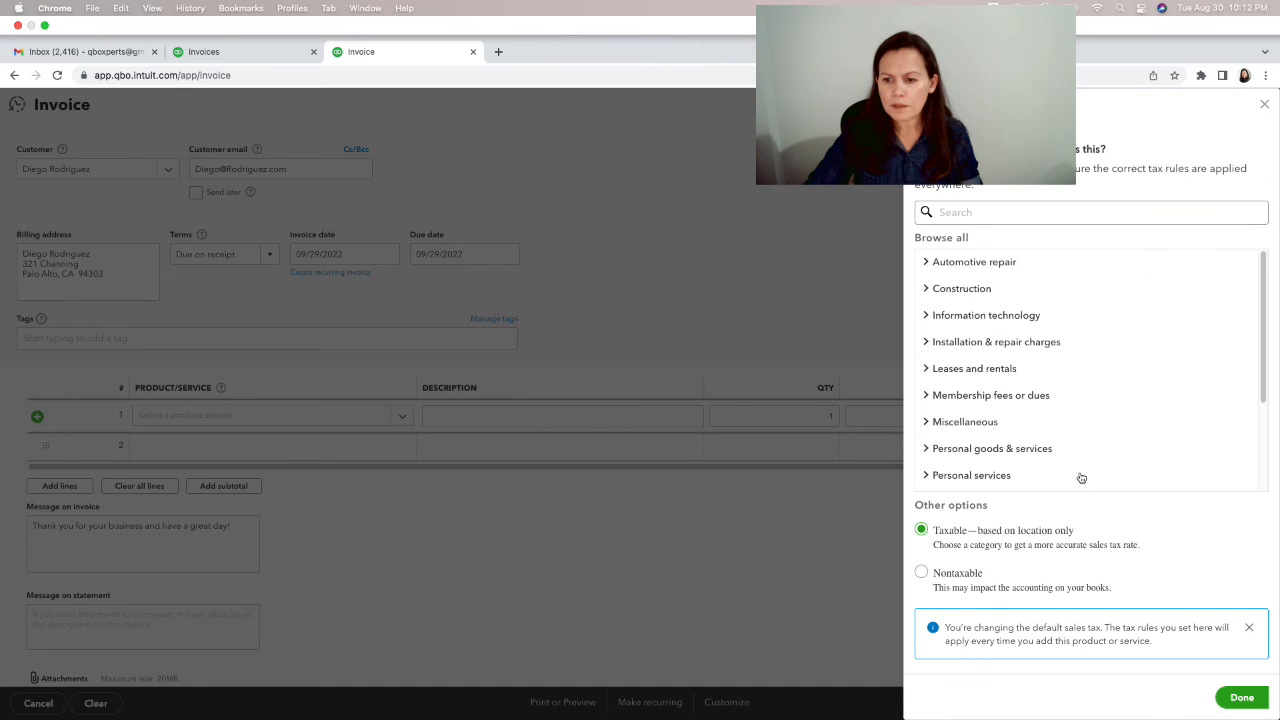
left_click(921, 572)
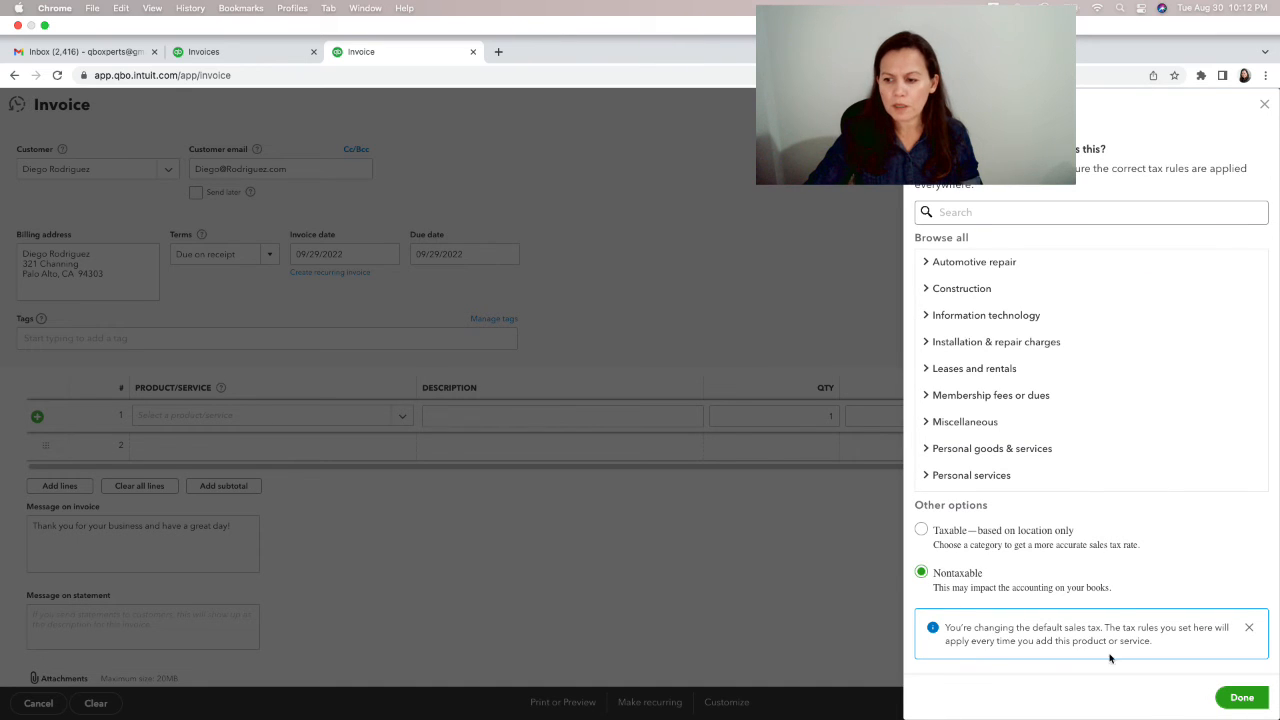
left_click(1243, 700)
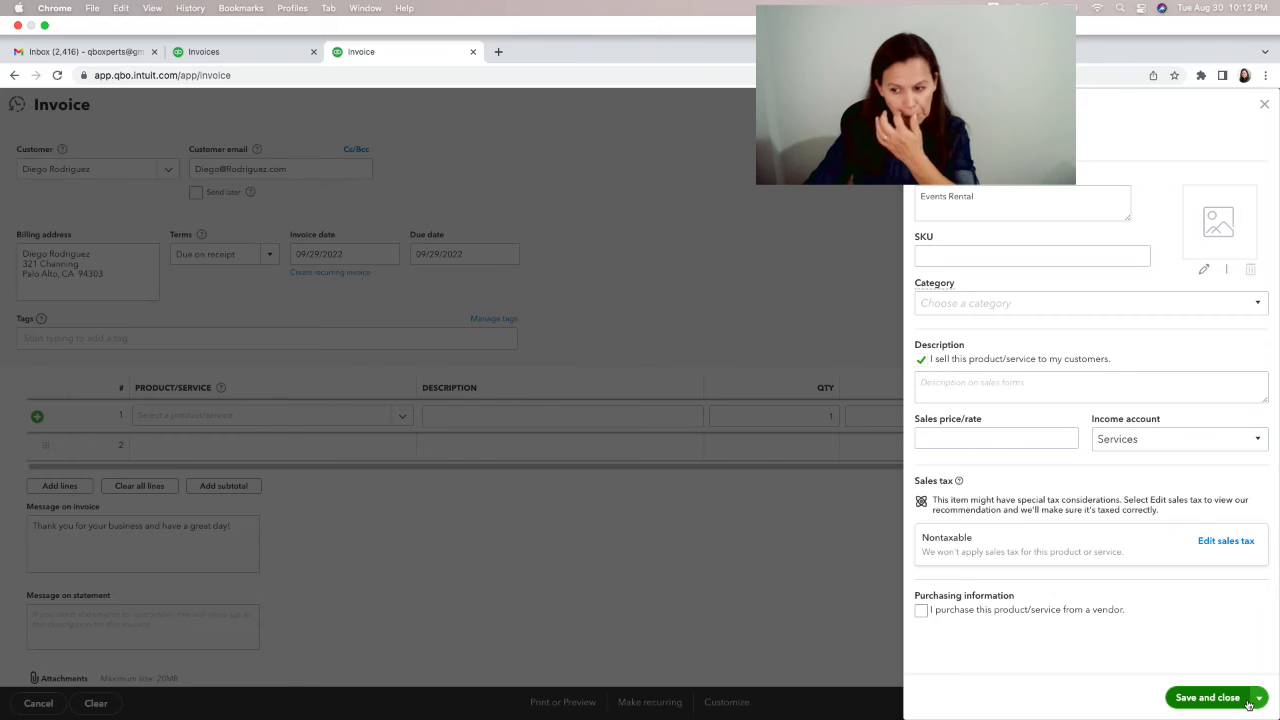
left_click(1217, 700)
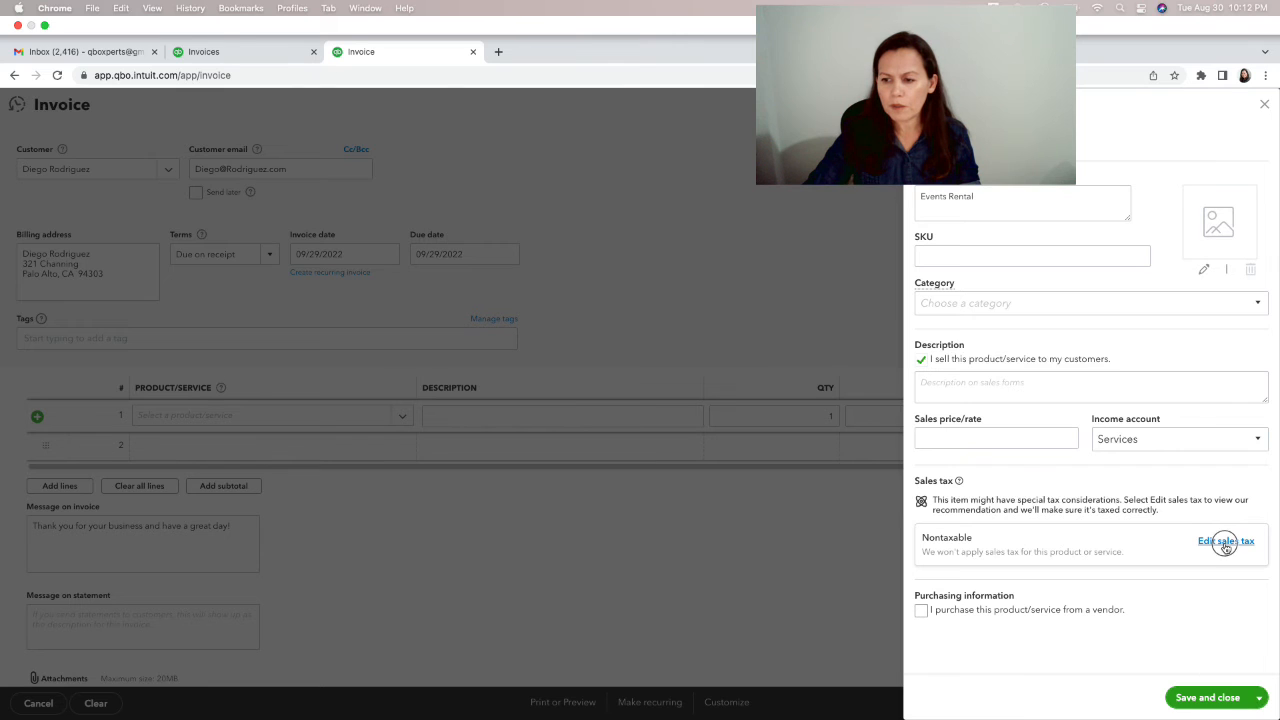
Step: Review the suggested sales tax categories for the Events Rental item and discard the unsaved item
left_click(1224, 543)
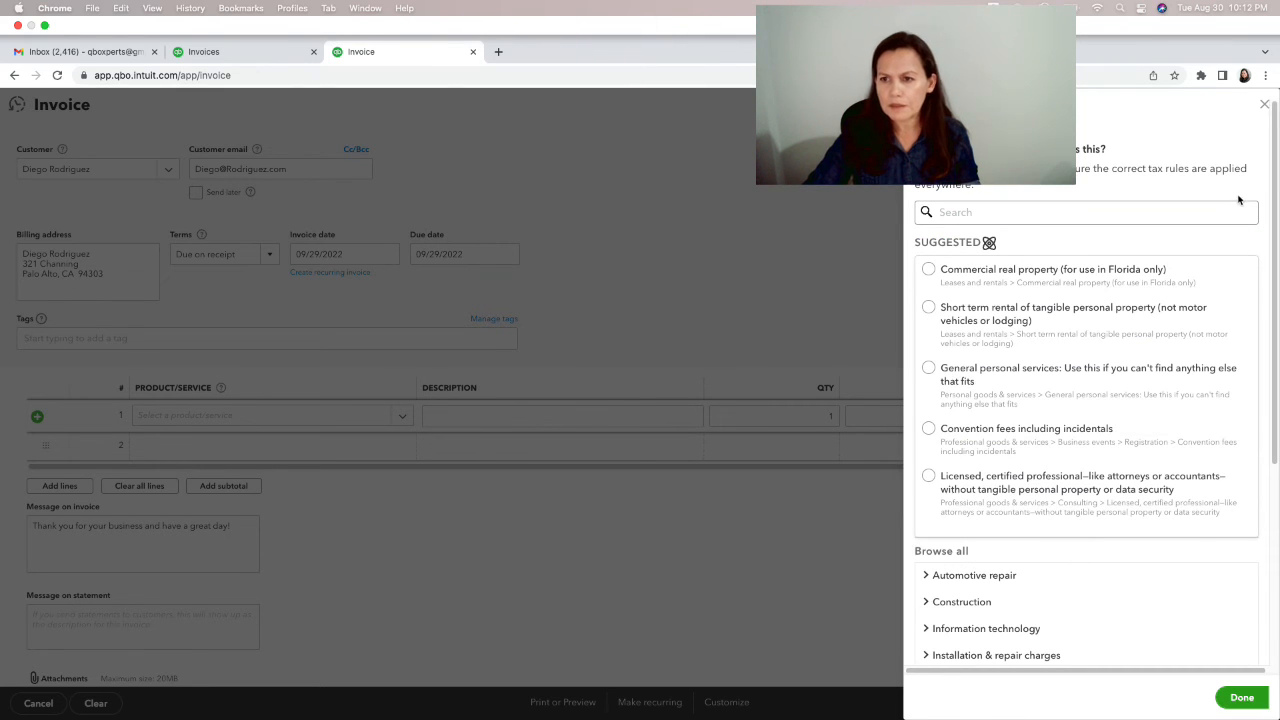
scroll(1124, 620, "down", 5)
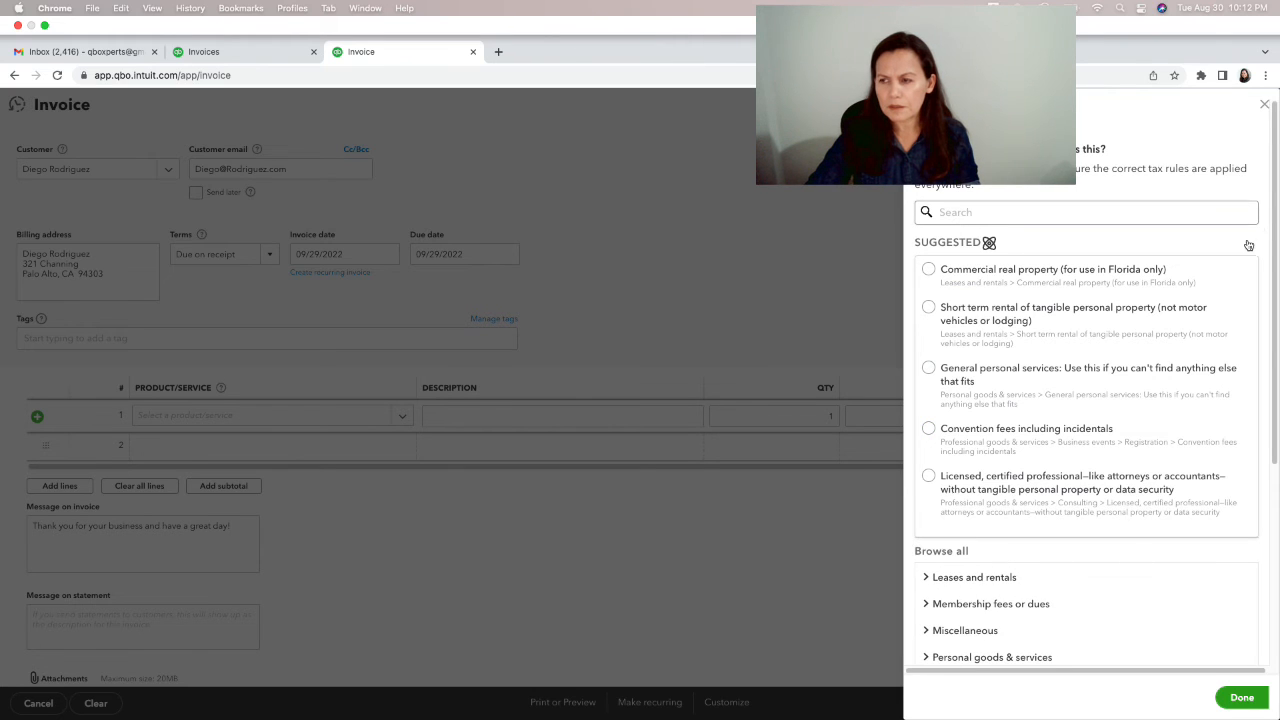
left_click(1264, 106)
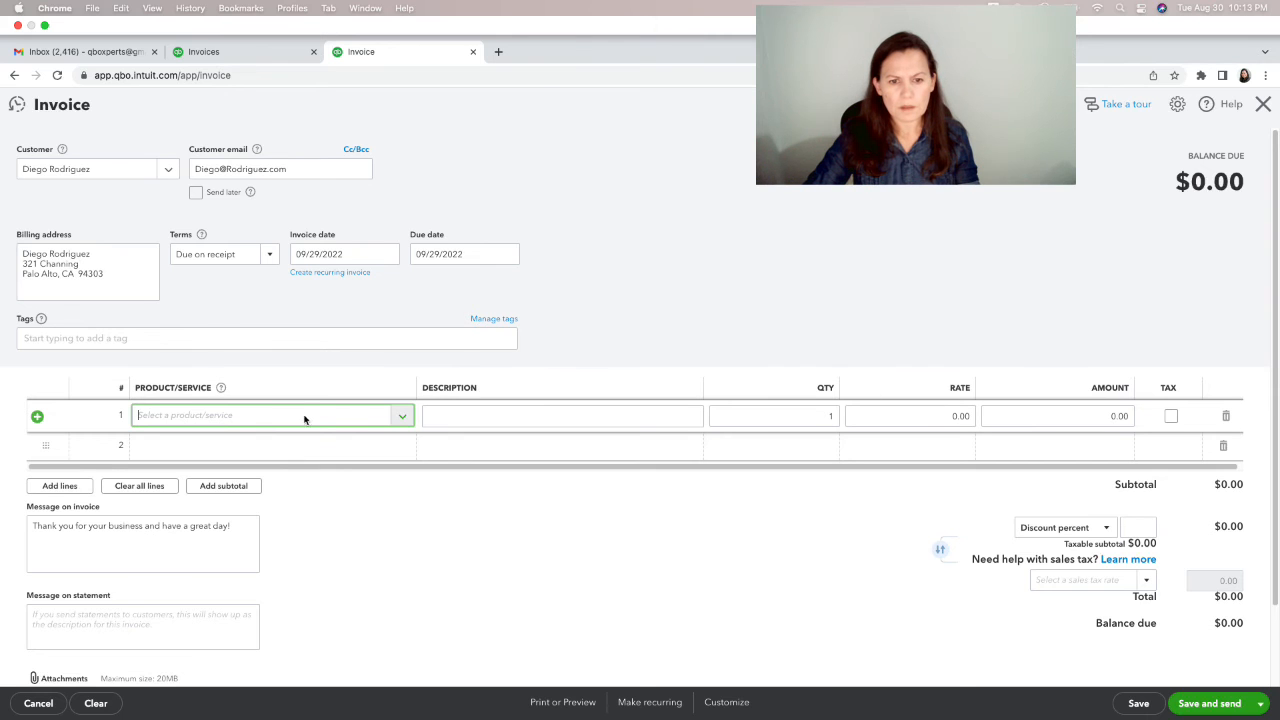
Step: Create a service item named Events Rental for the first invoice line, keeping the Services income account and standard-rate taxable setting
left_click(402, 416)
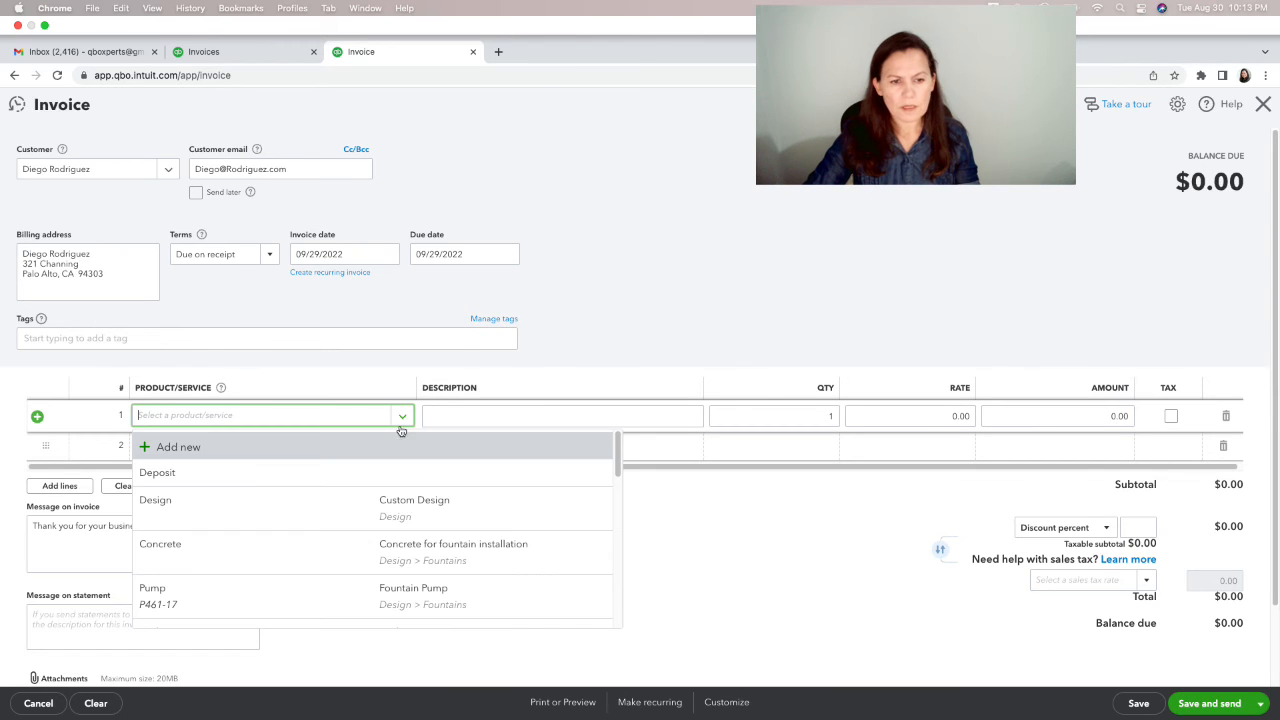
left_click(234, 455)
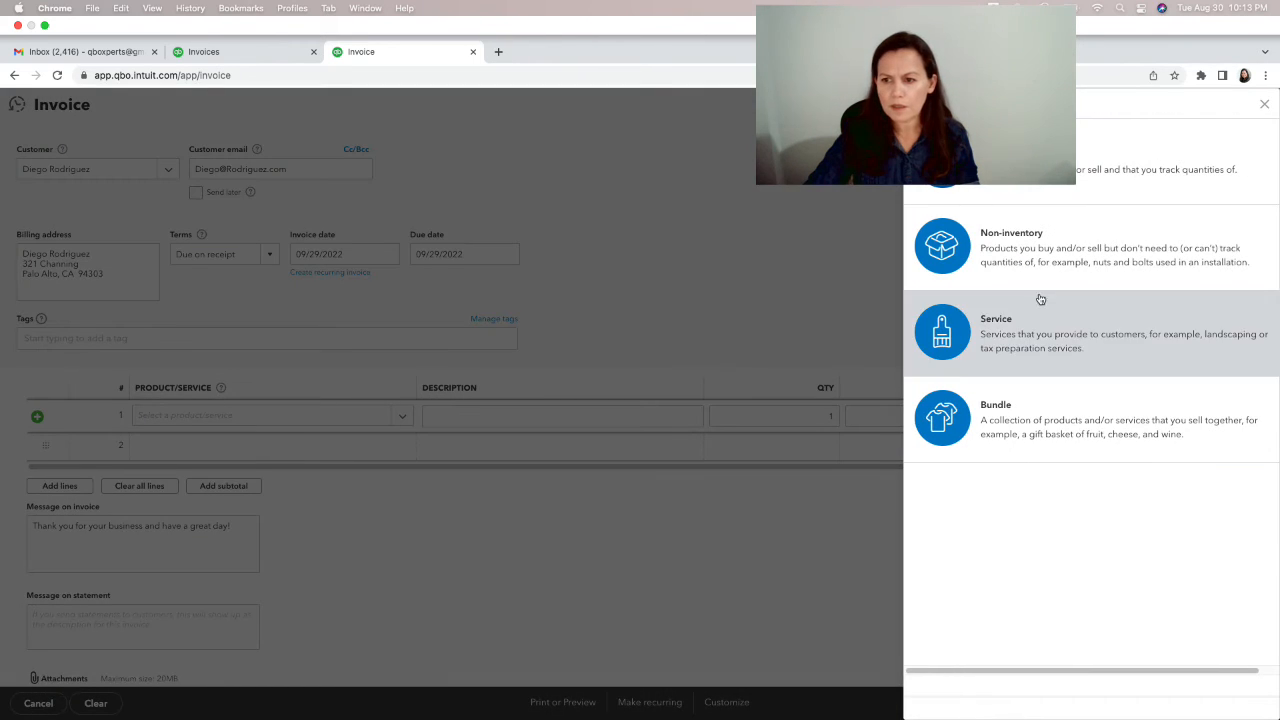
left_click(1014, 341)
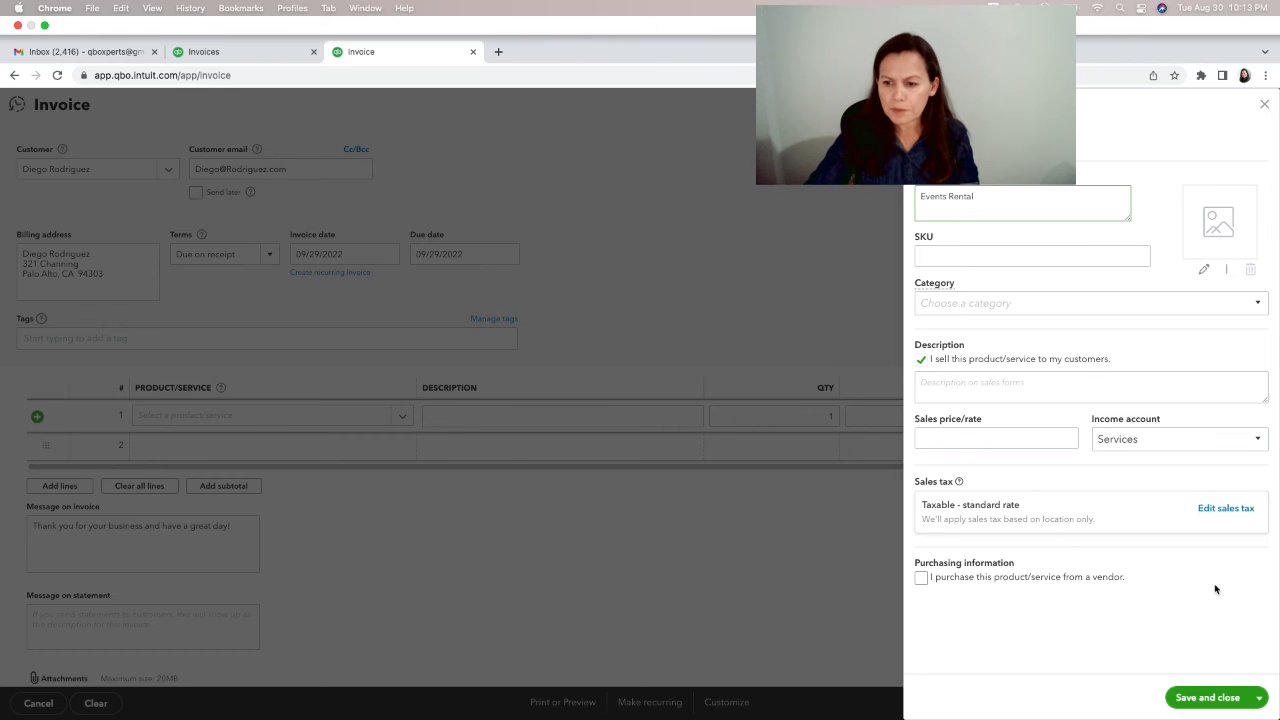
left_click(1222, 699)
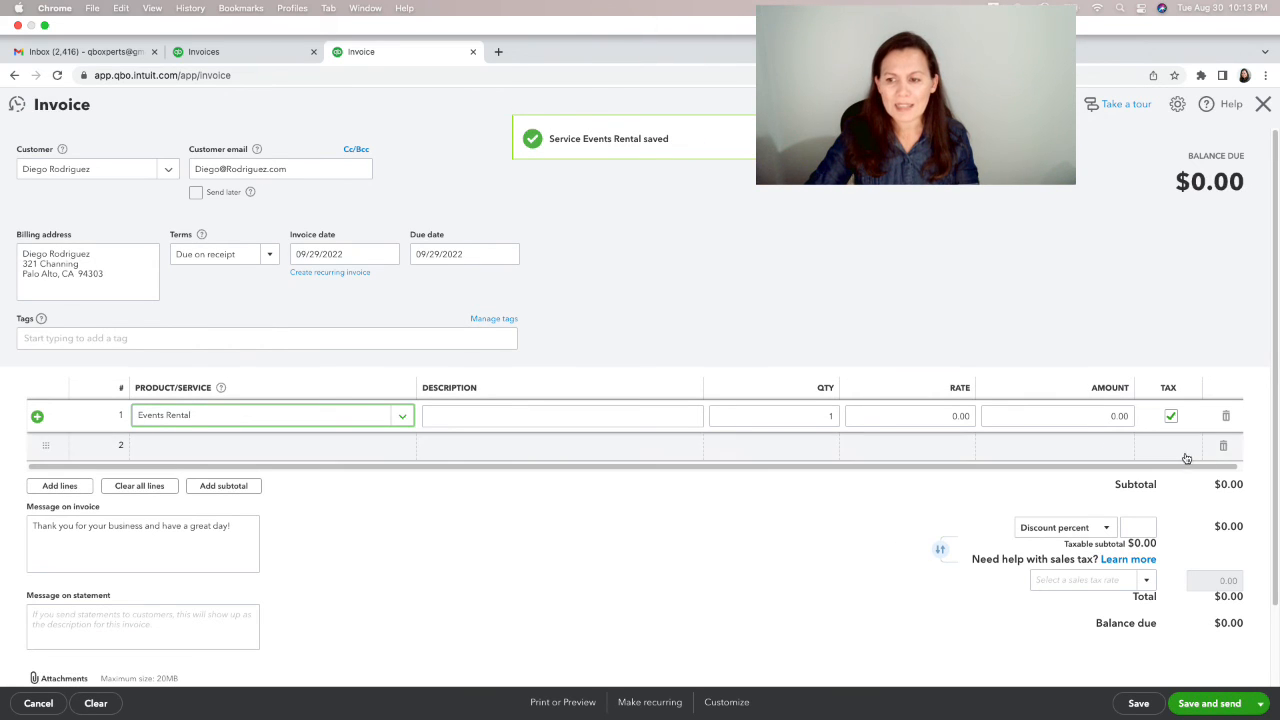
Step: Set the rate of the Events Rental line to 2000
left_click(943, 418)
type("2000")
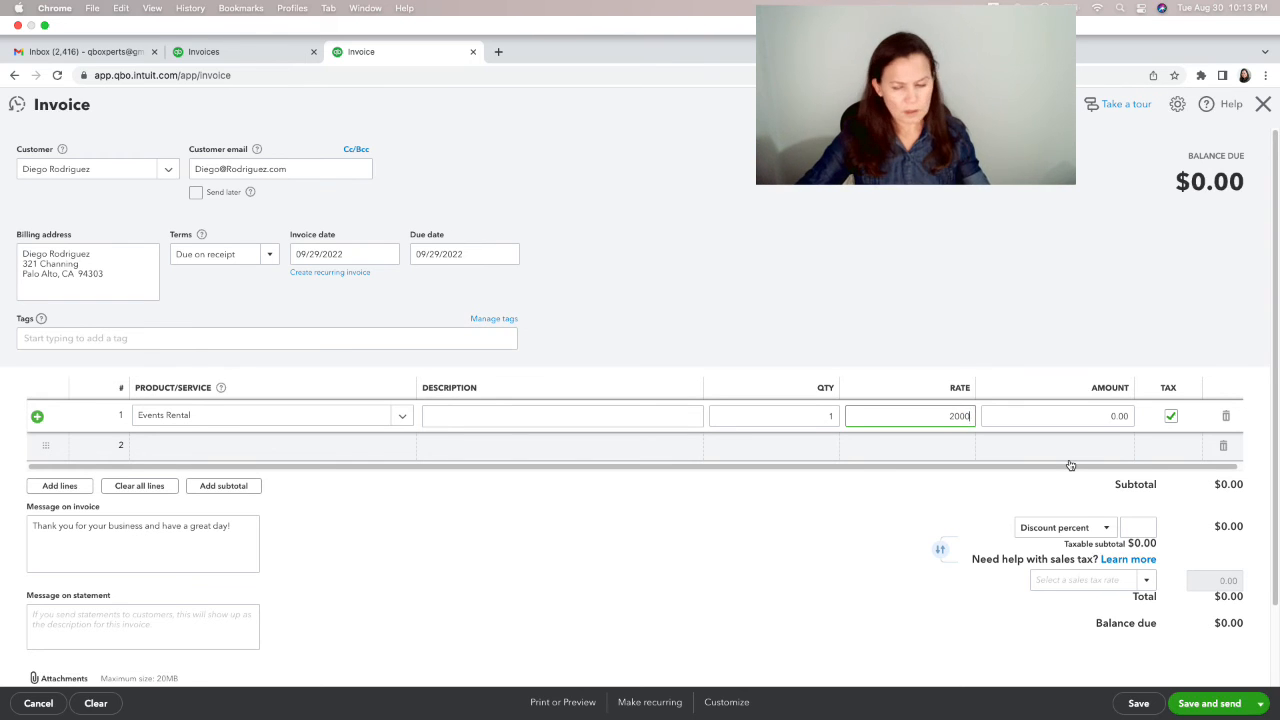
key("Tab")
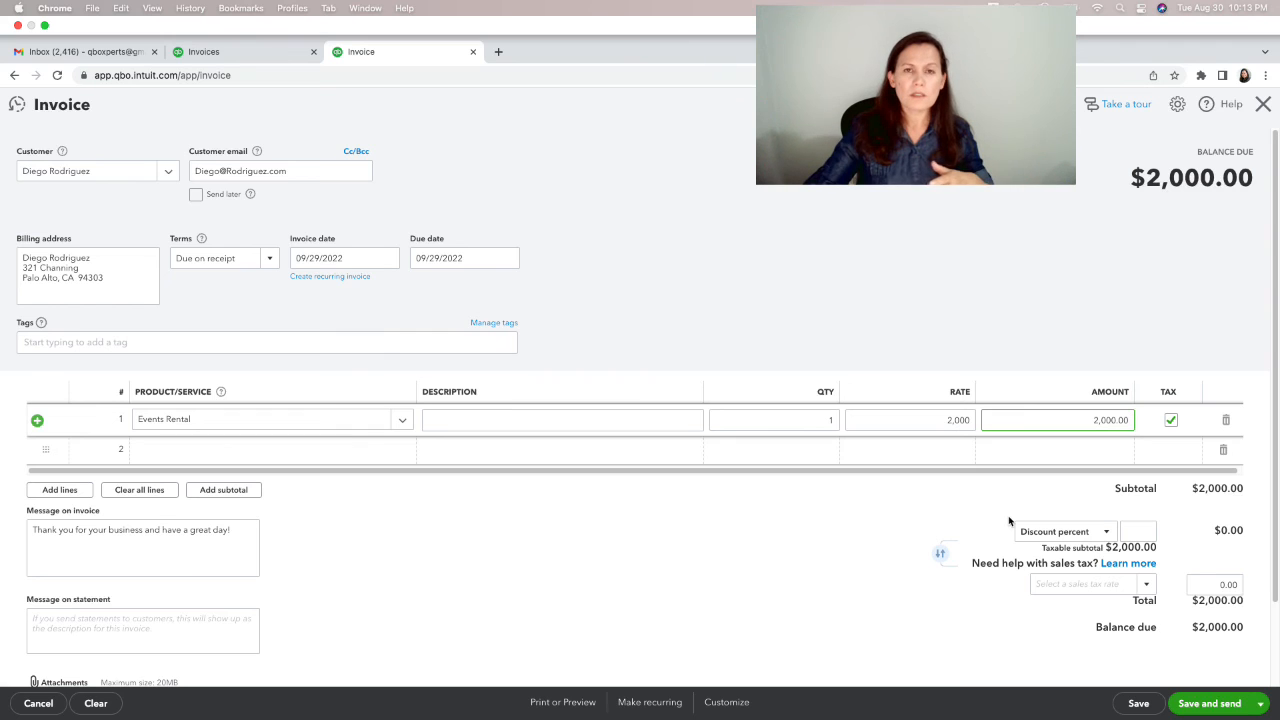
Step: Add the Deposit item on the second invoice line with an amount of -200 to apply the customer's deposit
left_click(331, 450)
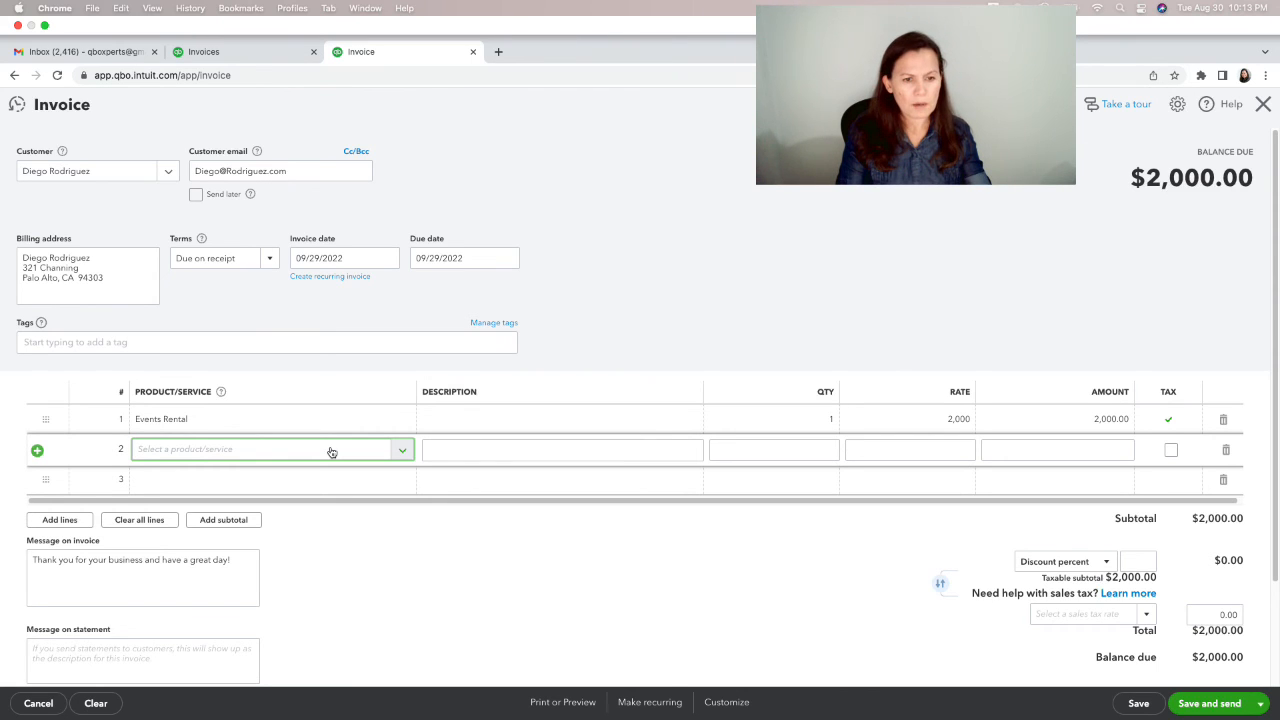
type("dep")
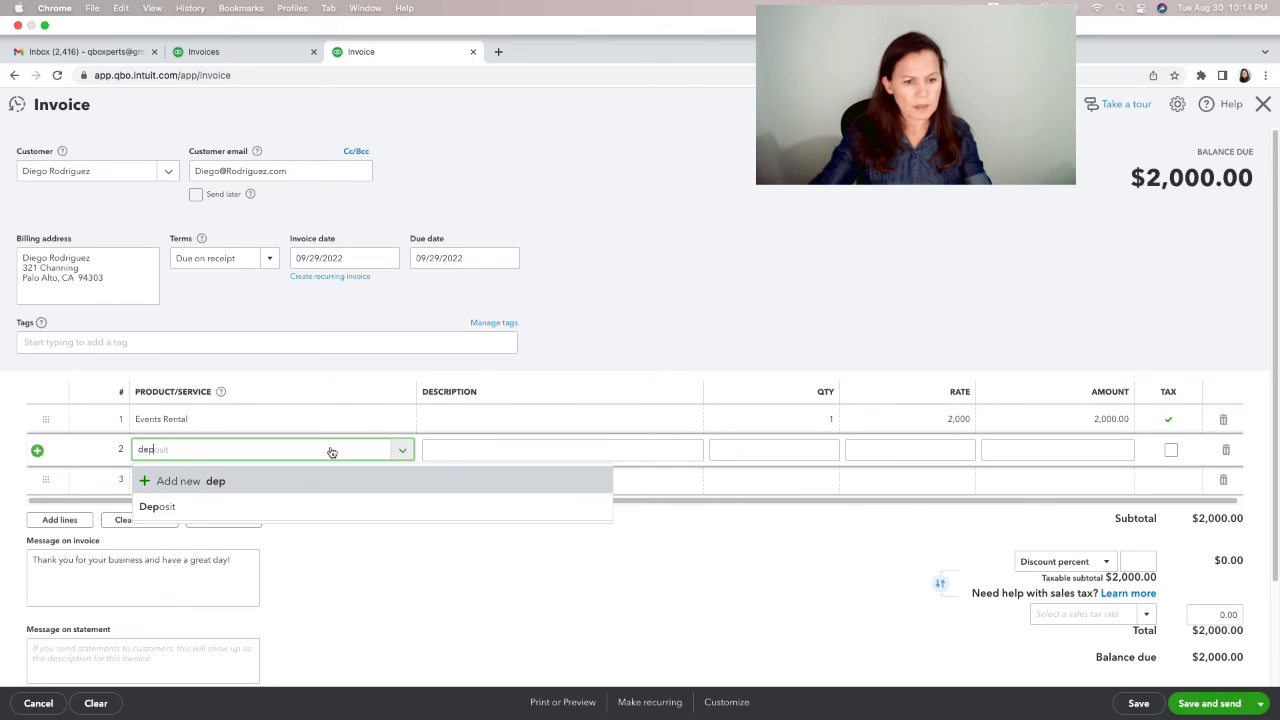
left_click(210, 508)
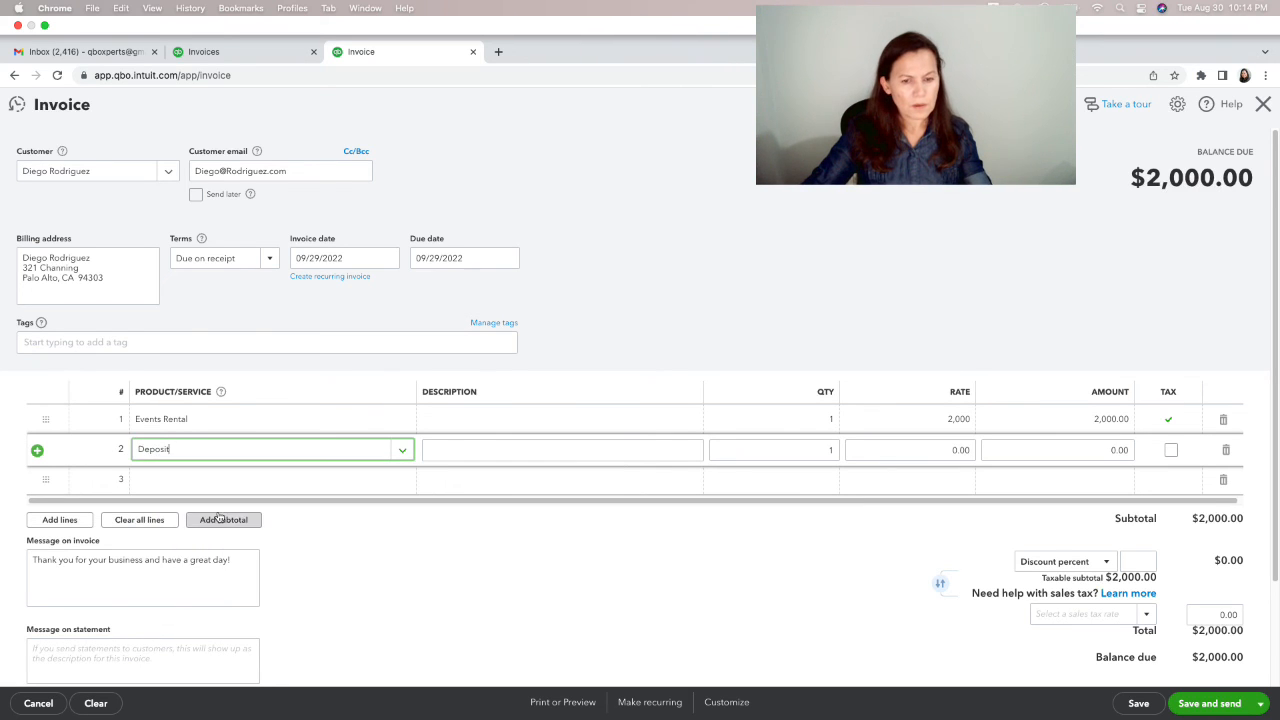
left_click(1048, 450)
type("2")
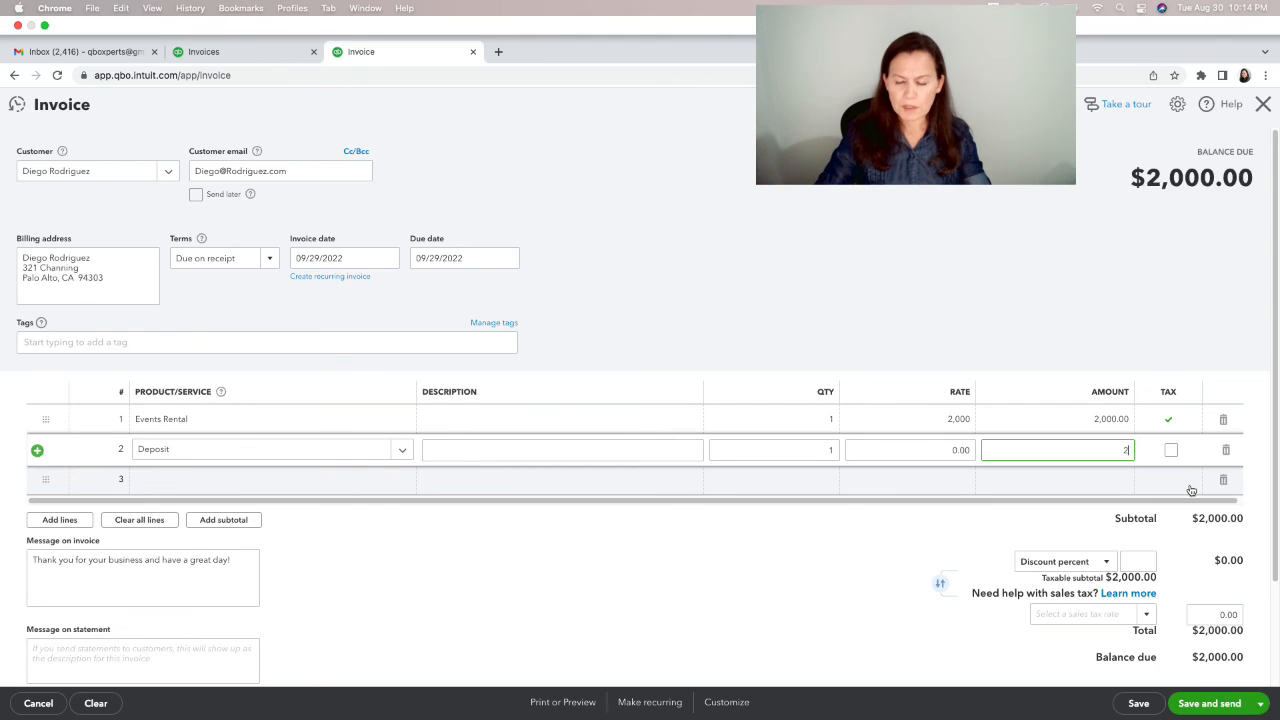
type("0")
key("BackSpace")
key("BackSpace")
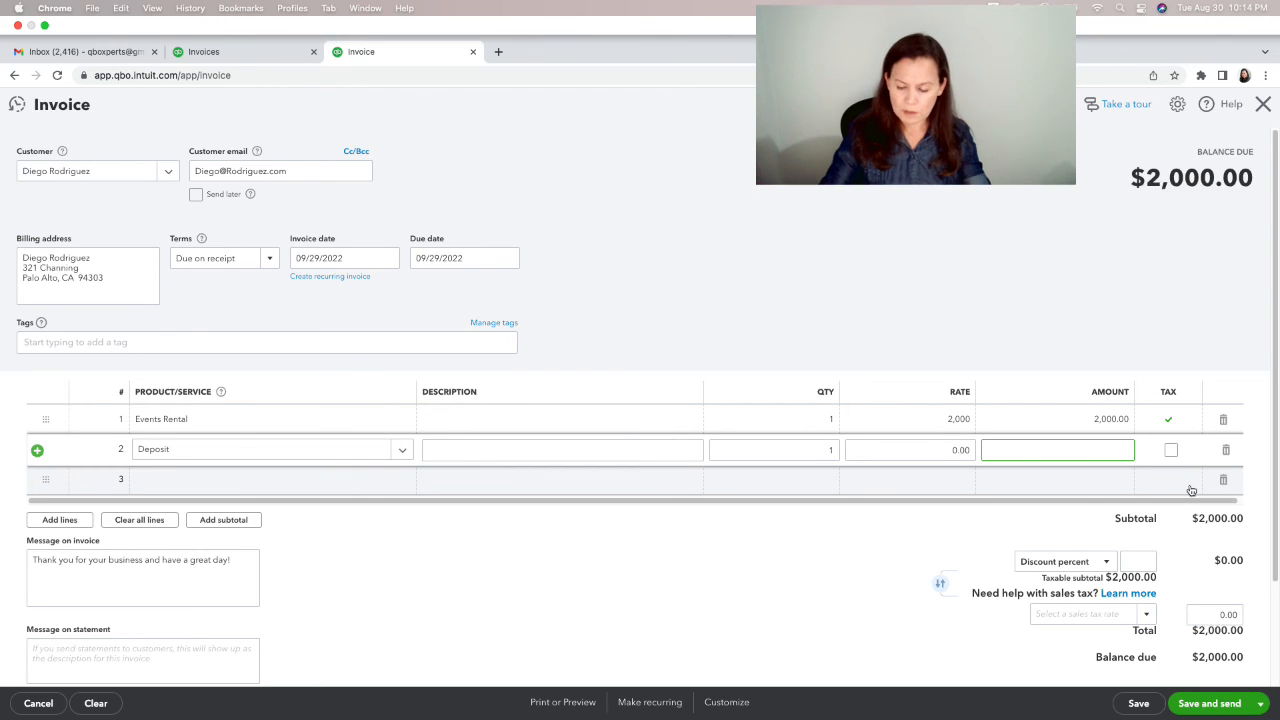
type("-200")
key("Tab")
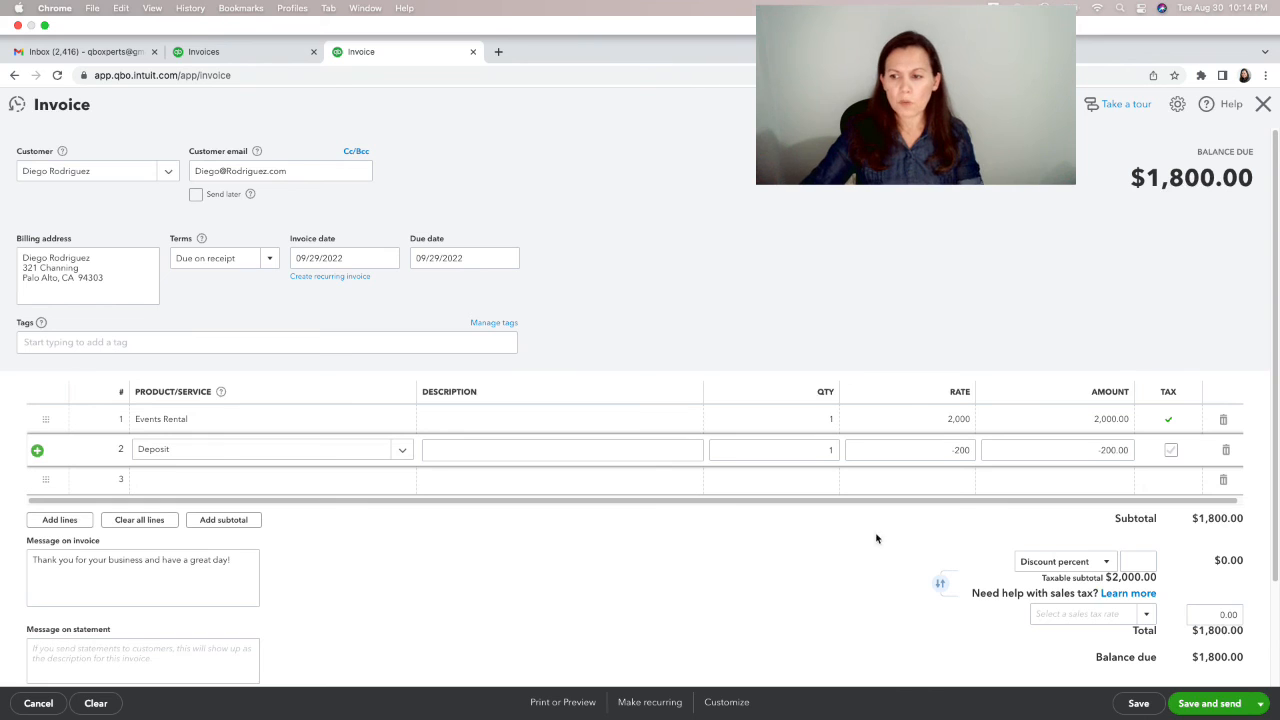
scroll(851, 571, "down", 1)
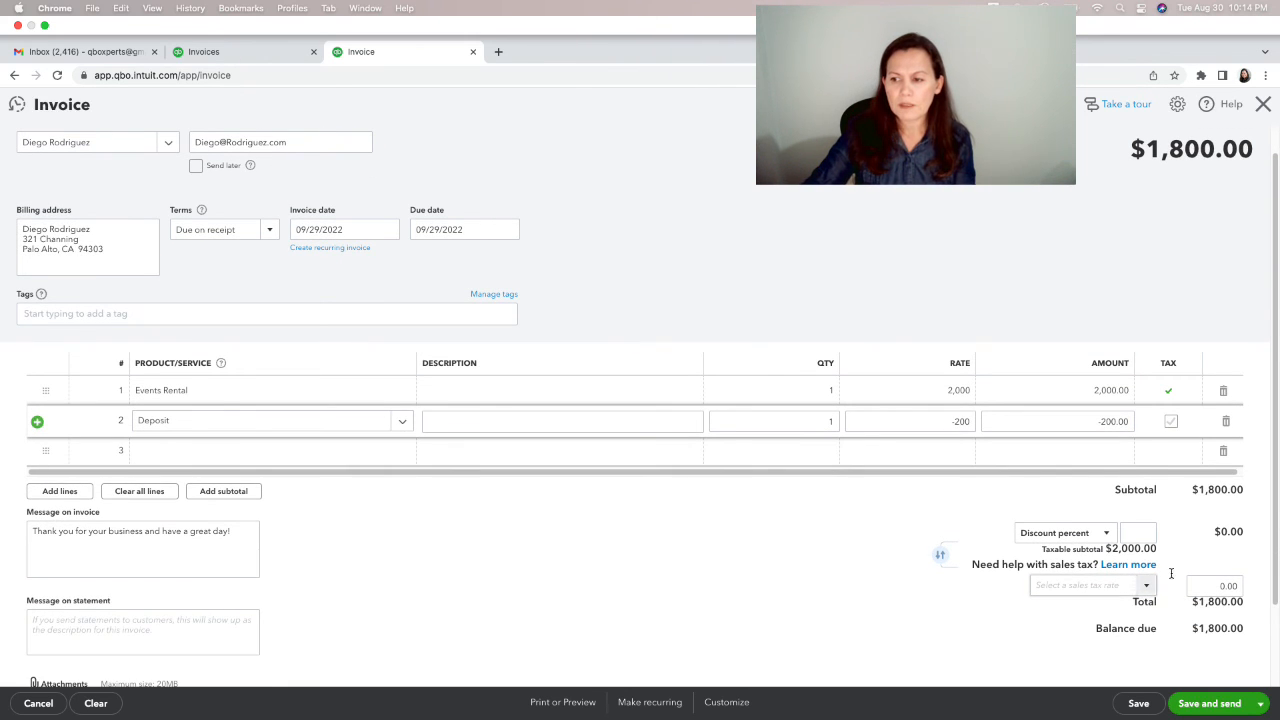
Step: Save the completed invoice and email it to the customer with the default subject and message
left_click(1196, 494)
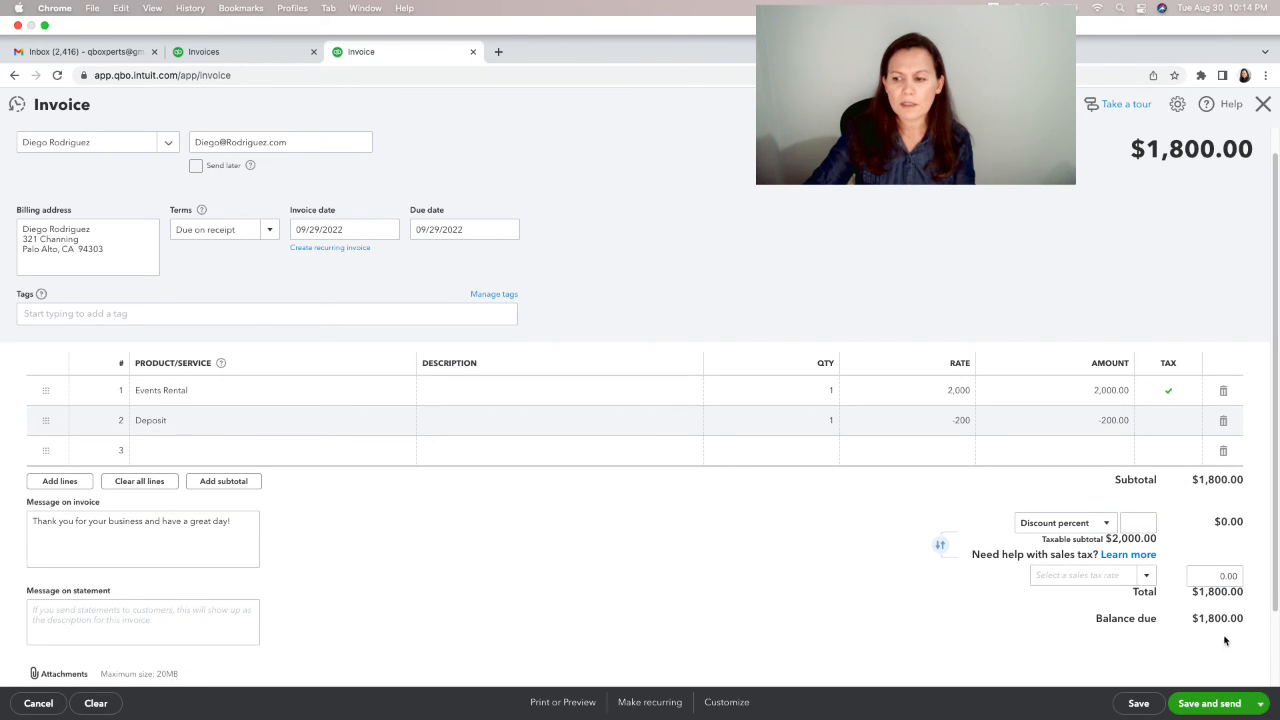
left_click(1209, 703)
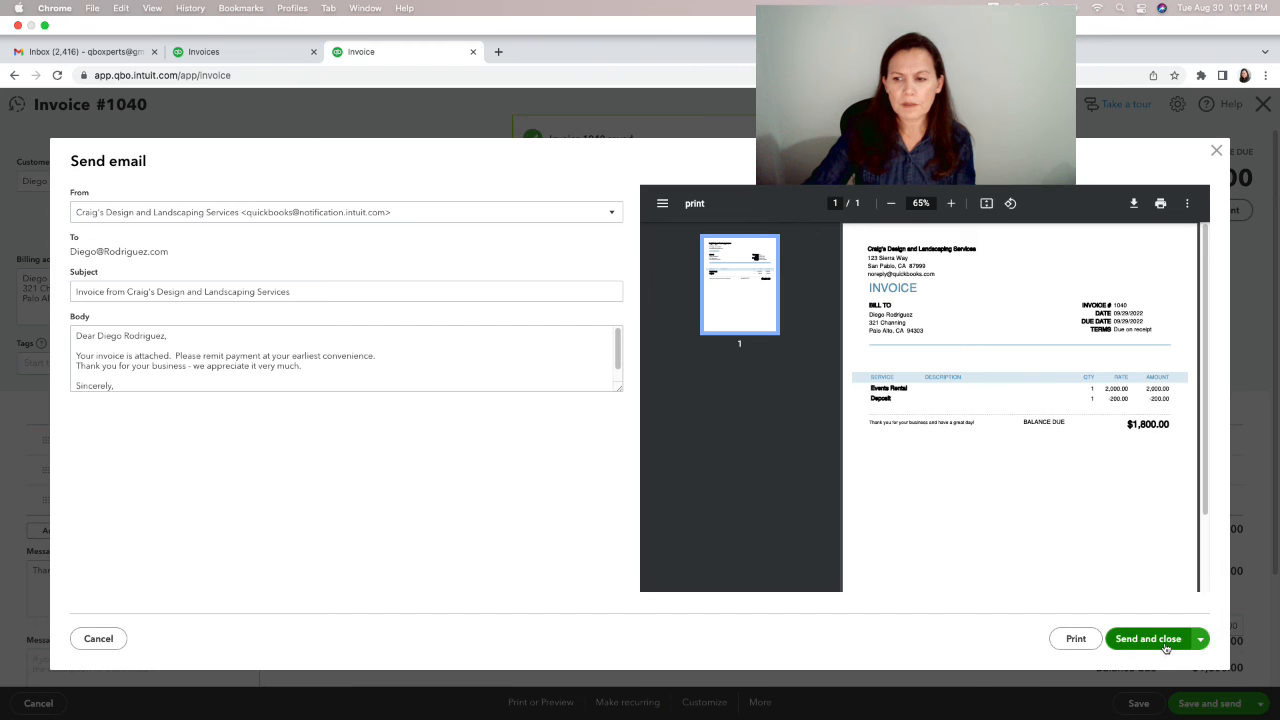
left_click(1165, 648)
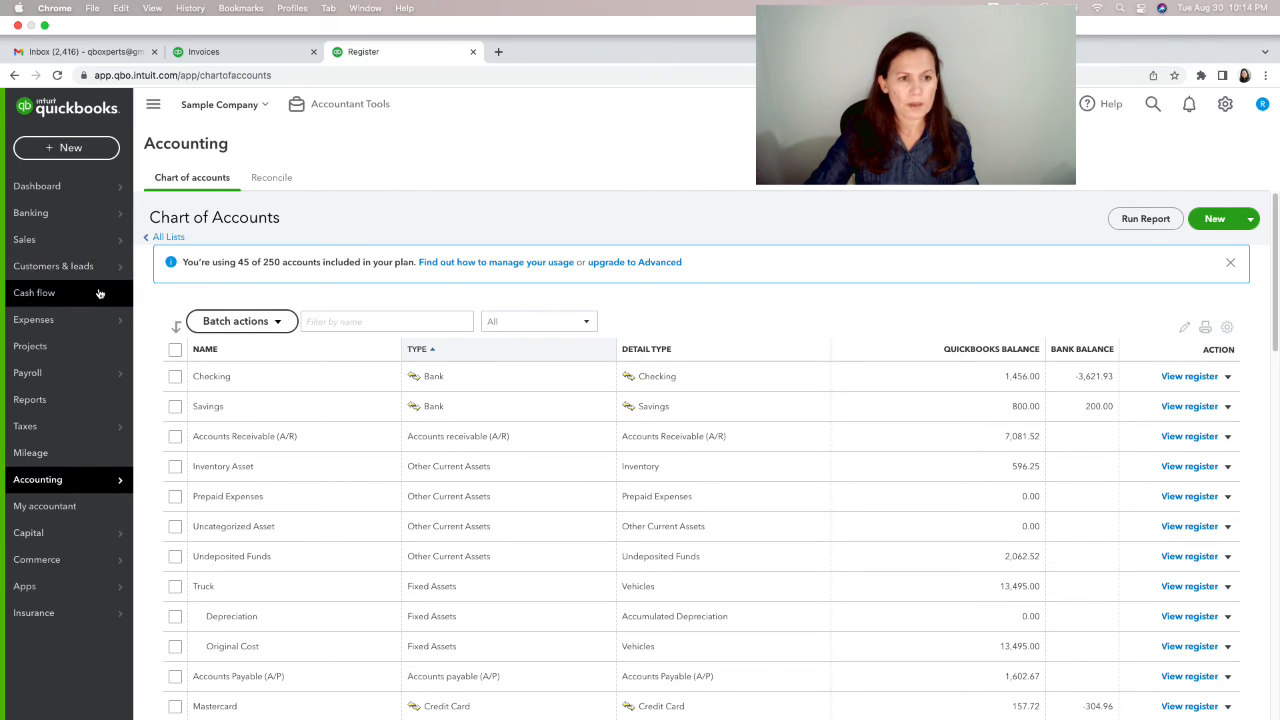
left_click(47, 153)
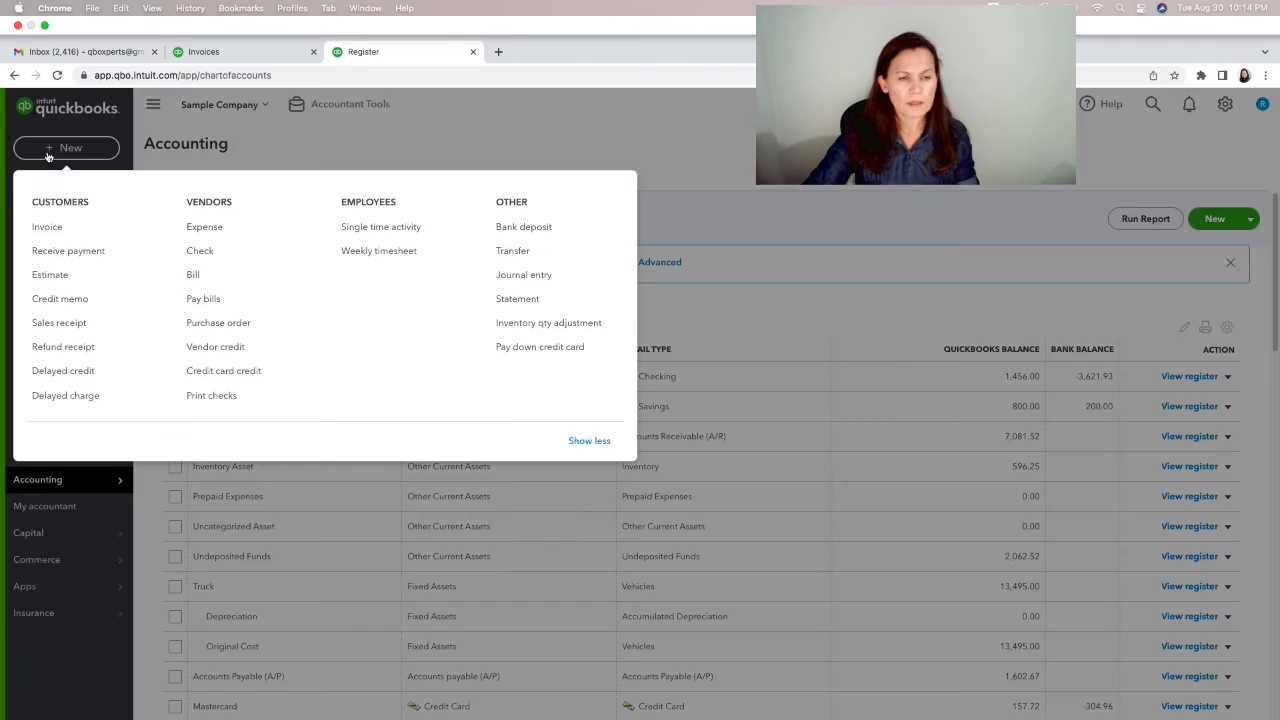
left_click(48, 239)
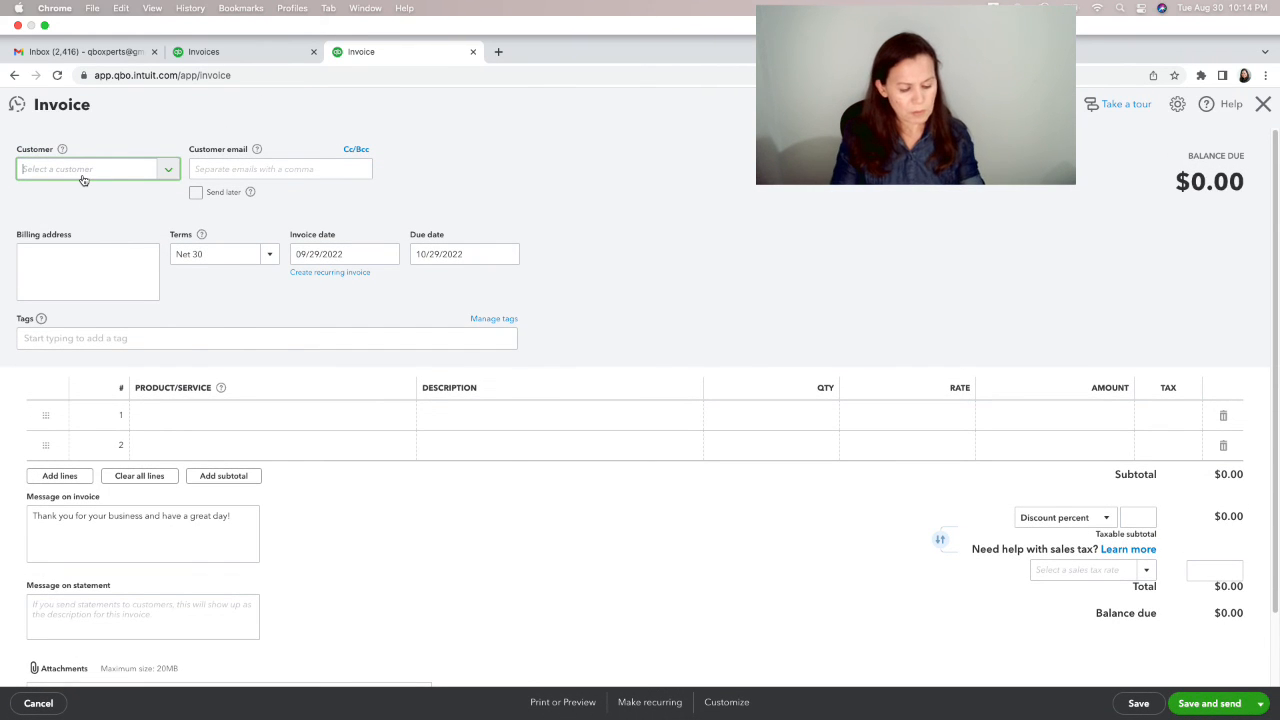
type("die")
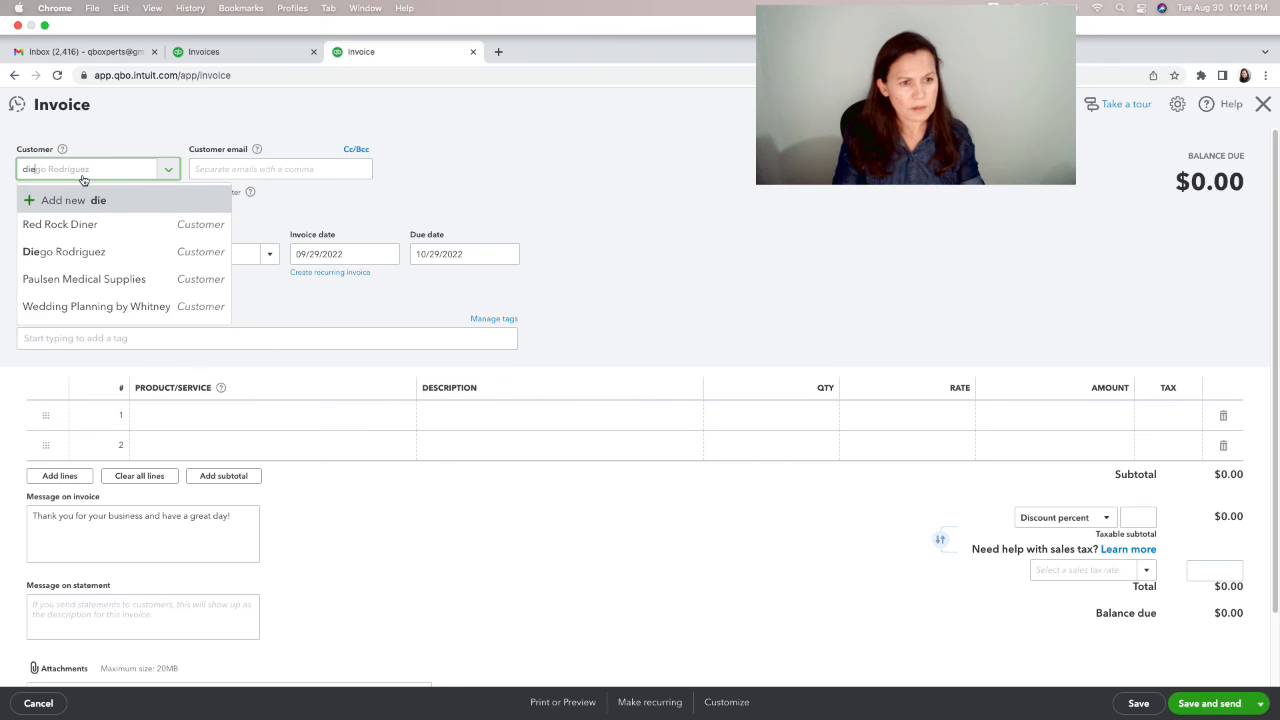
left_click(85, 226)
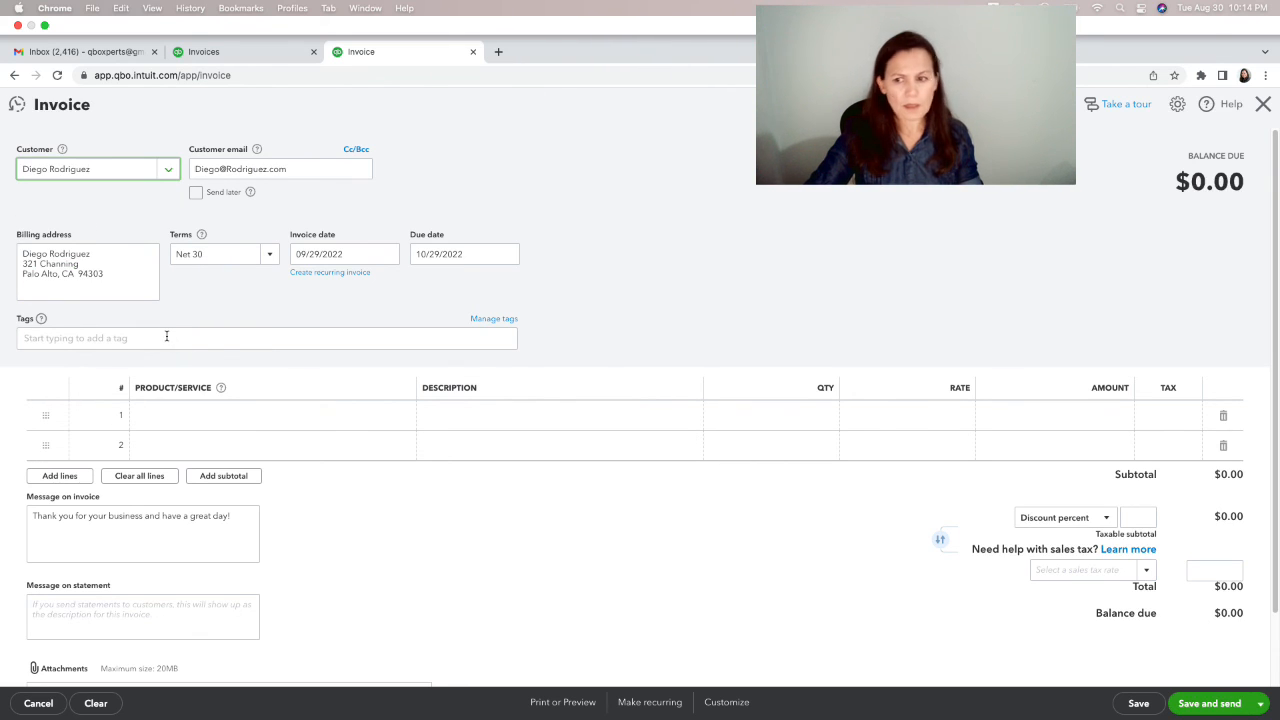
left_click(1263, 104)
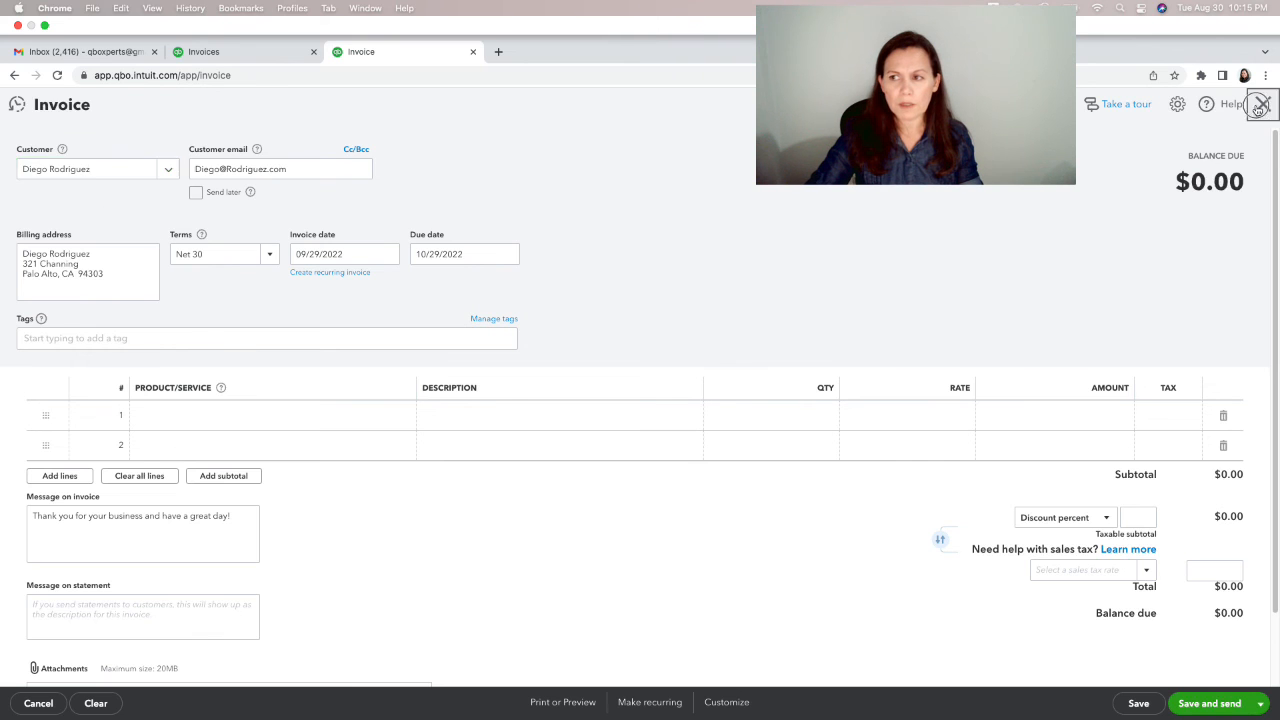
left_click(700, 423)
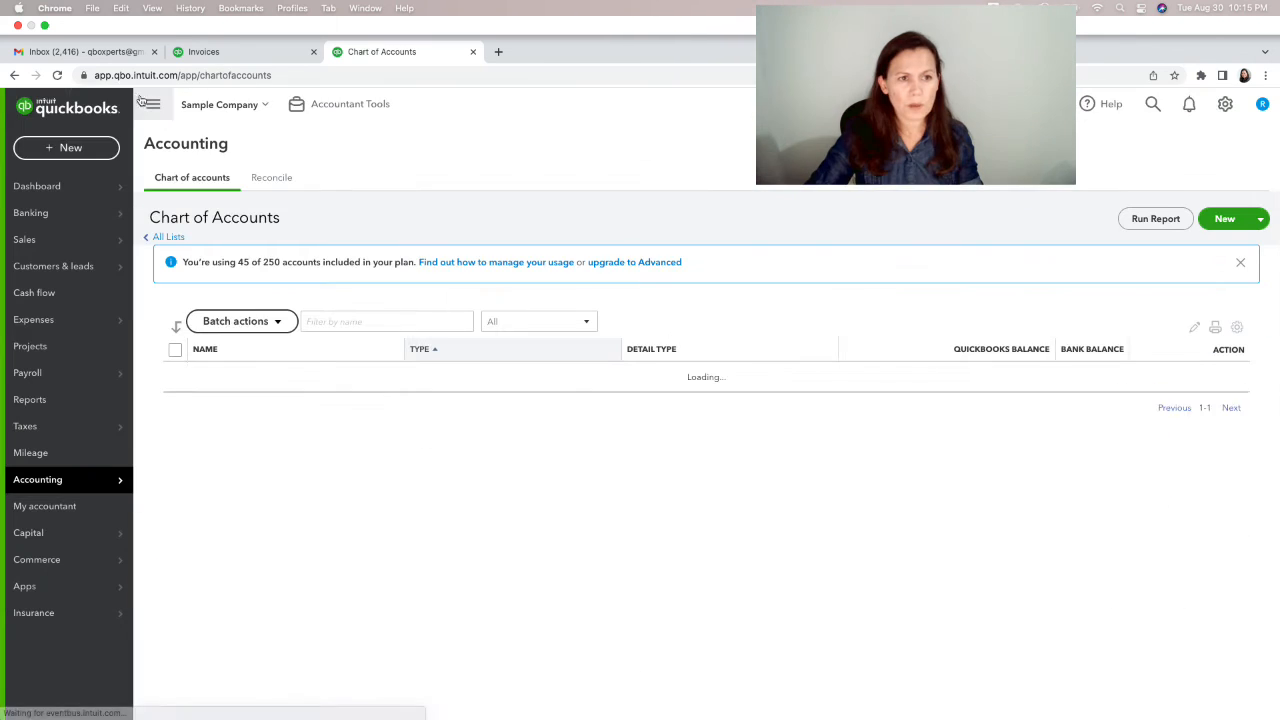
Step: Receive the customer's payment against the outstanding 1,800 invoice, keeping Undeposited Funds as the deposit account, and save it
left_click(50, 149)
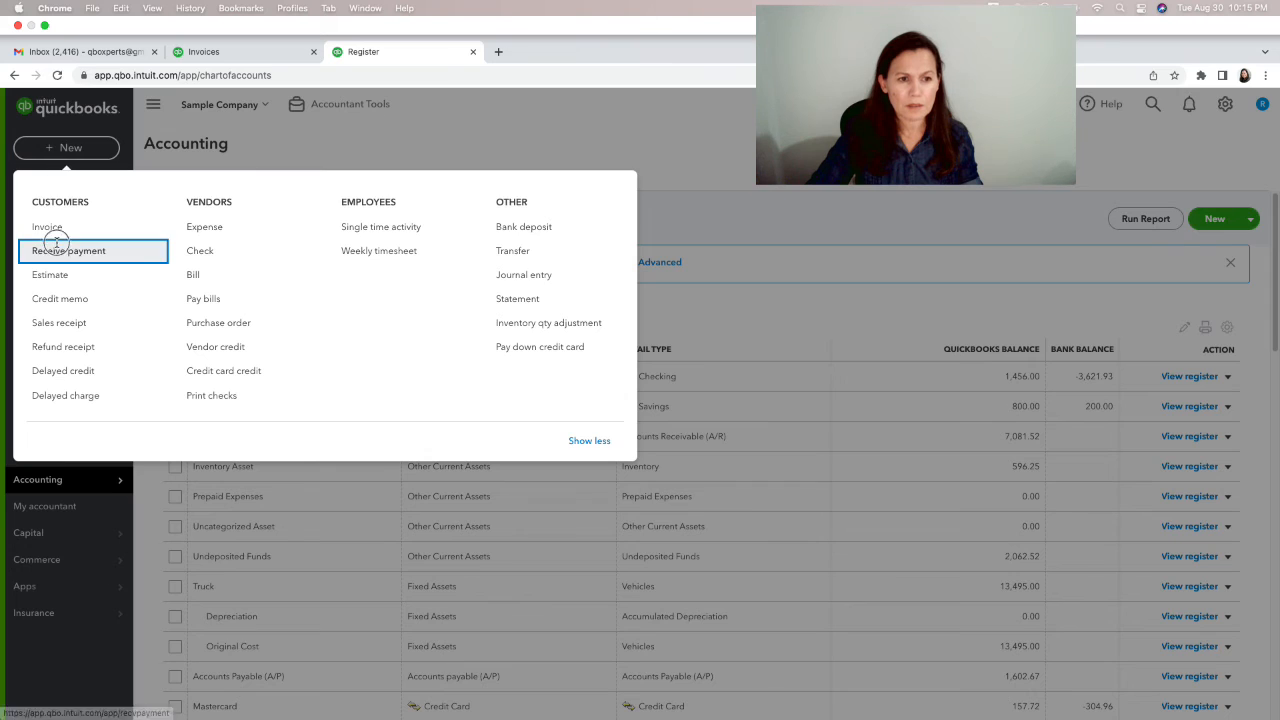
left_click(57, 246)
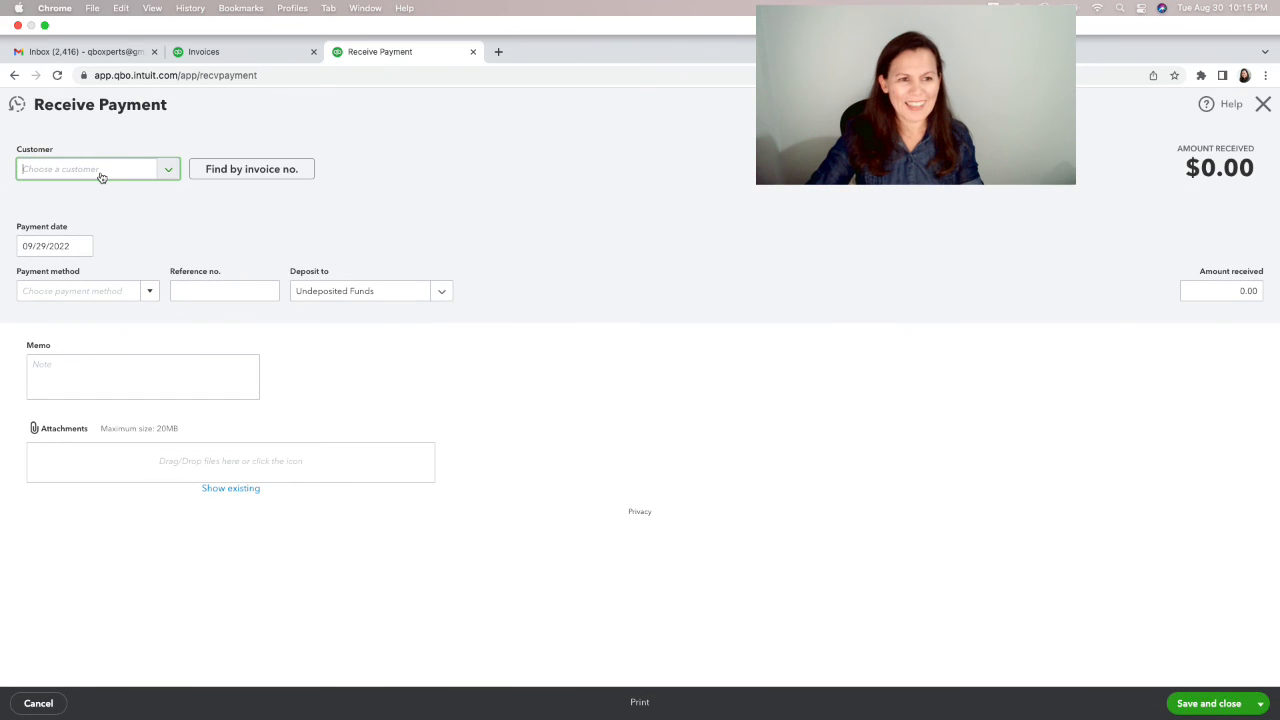
left_click(101, 177)
type("diego")
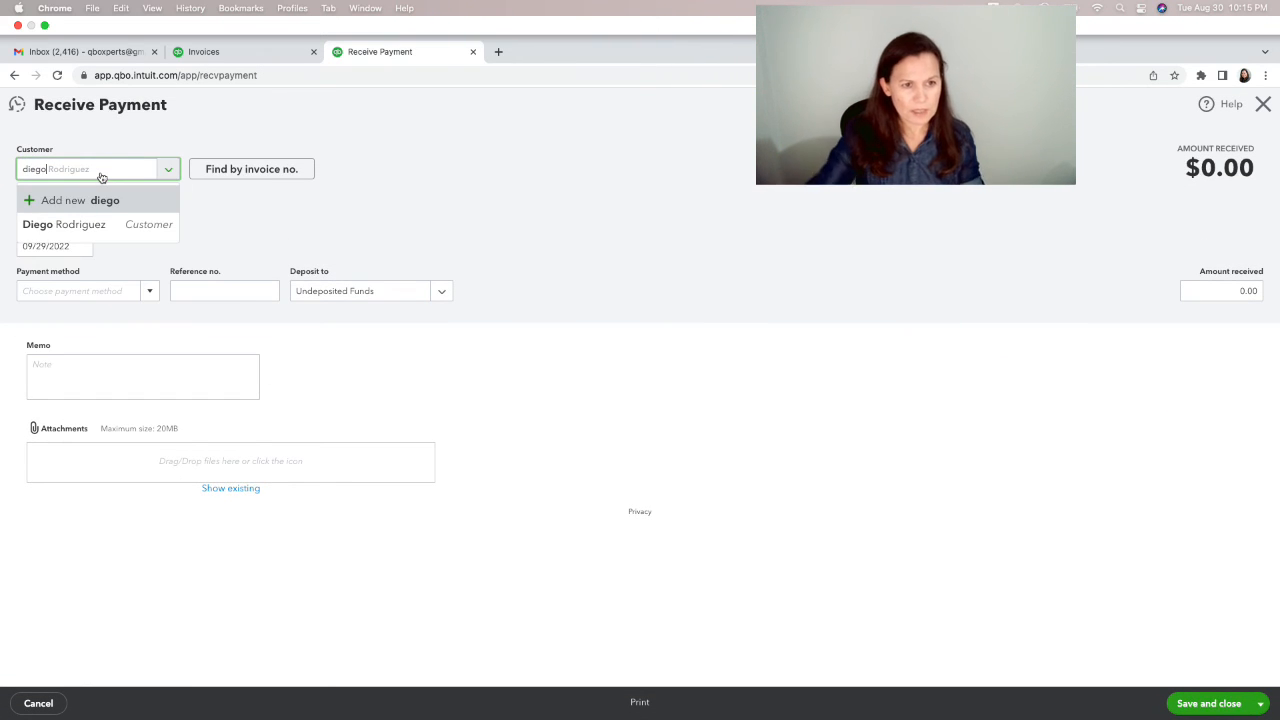
left_click(78, 227)
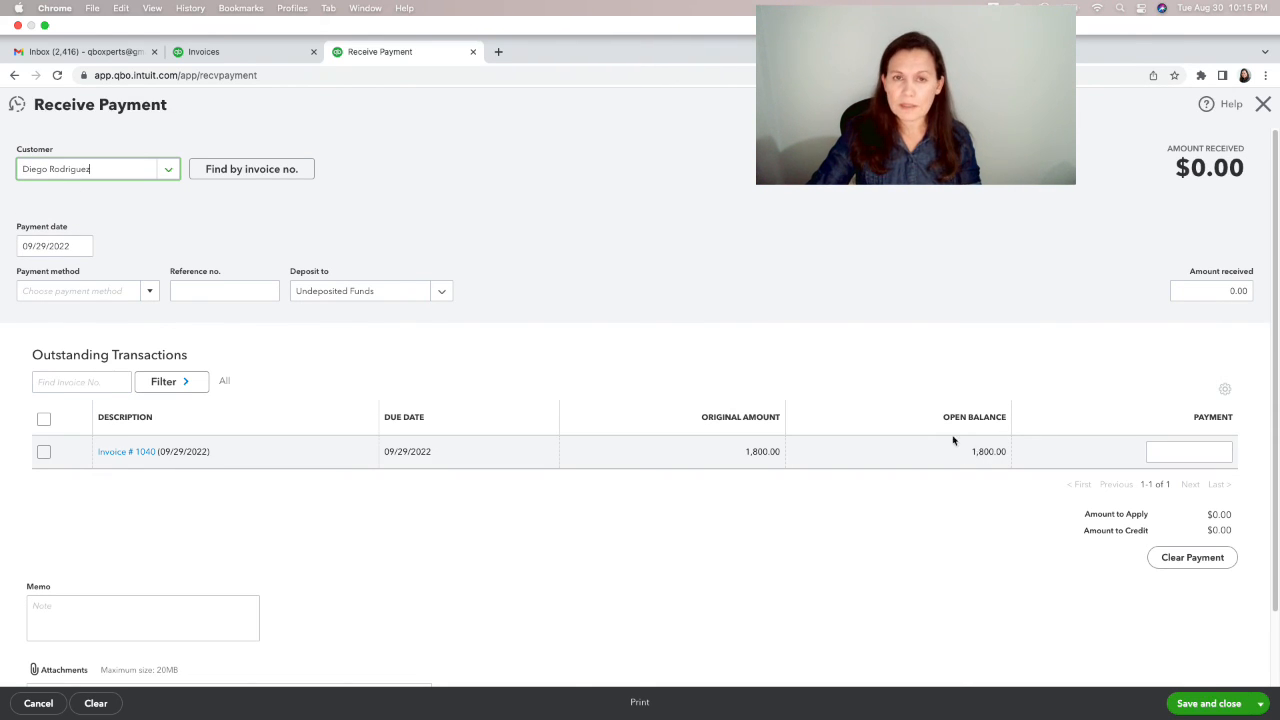
left_click(43, 453)
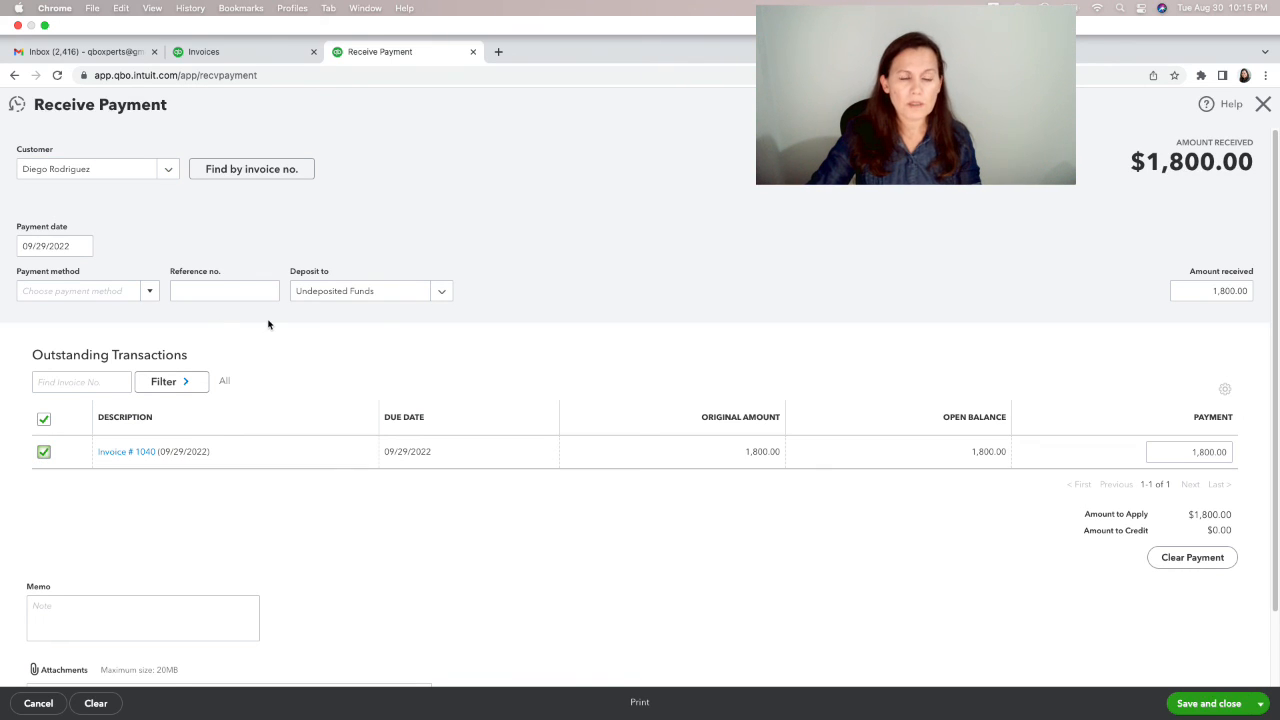
left_click(1201, 704)
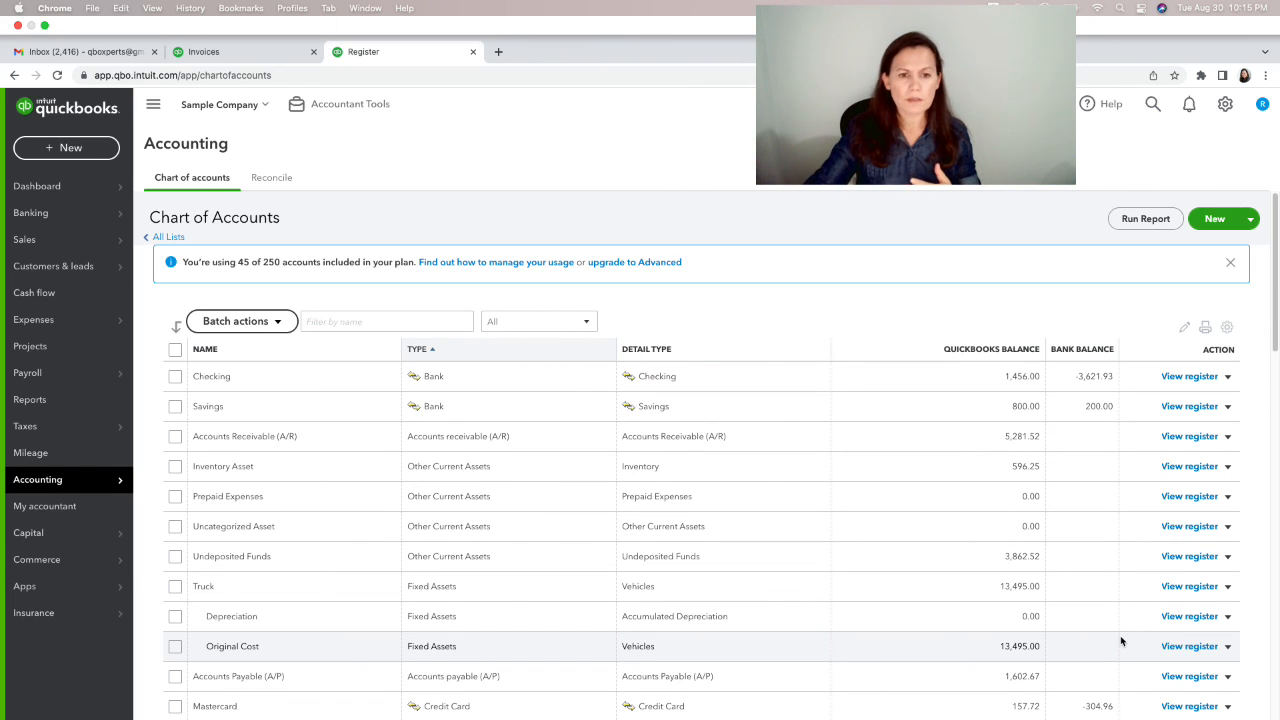
Step: Filter the chart of accounts by "depo" and view the Refundable Deposits register, dismissing the register basics tour
left_click(440, 330)
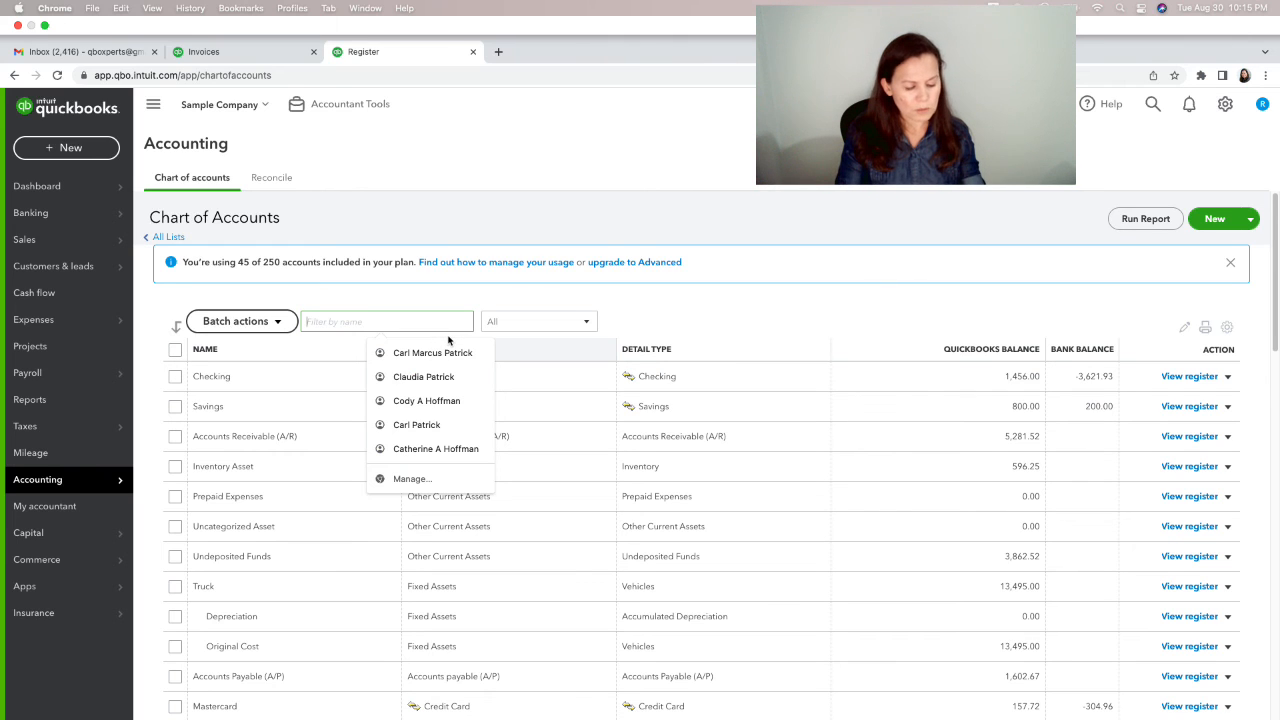
left_click(448, 342)
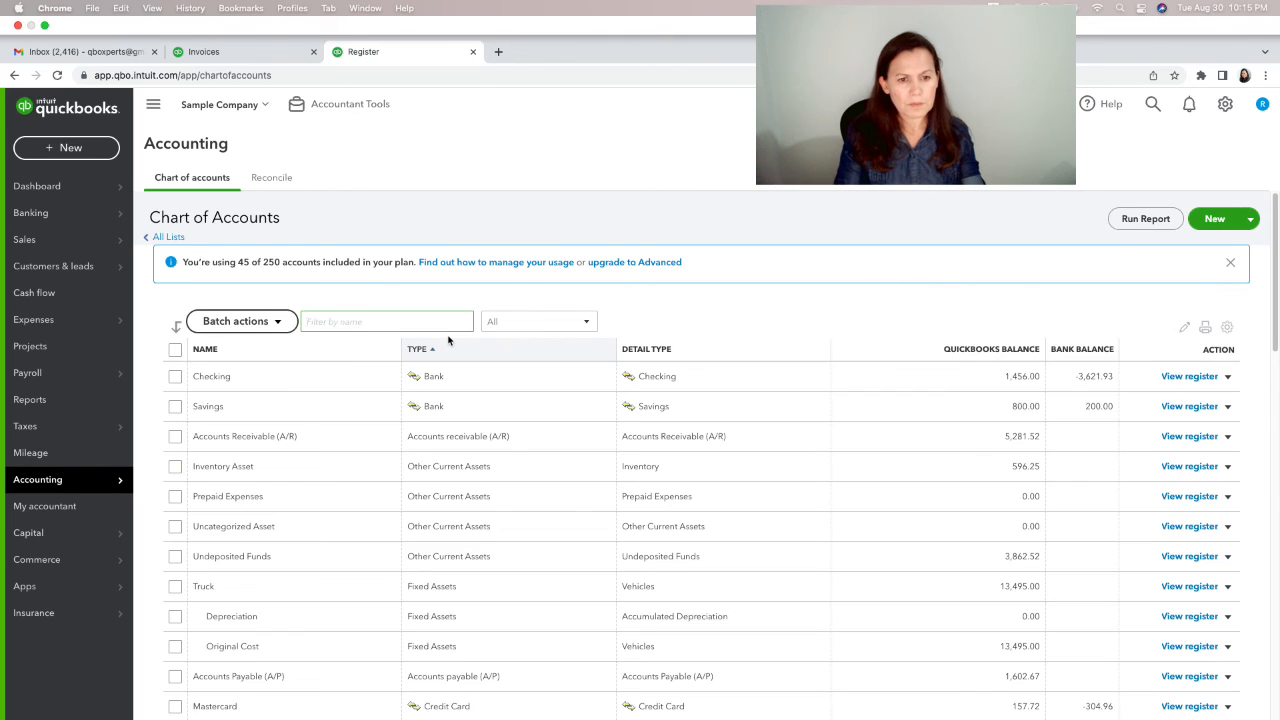
type("depo")
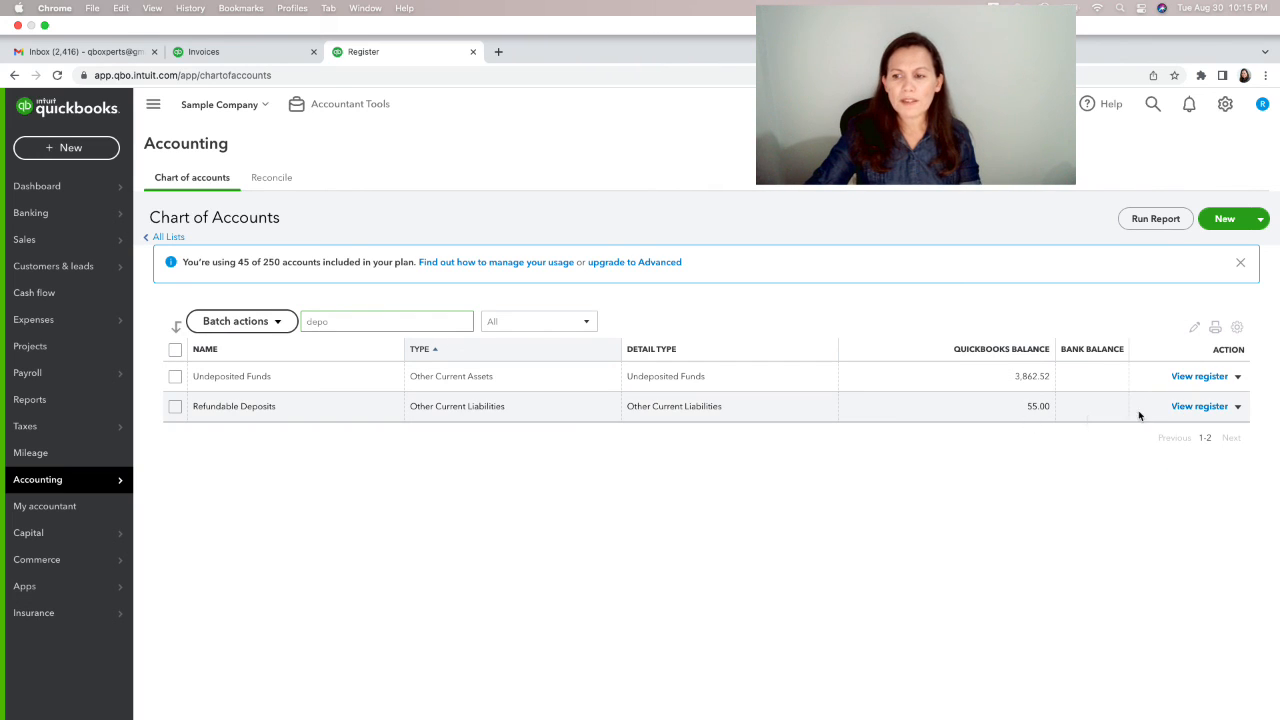
left_click(1196, 407)
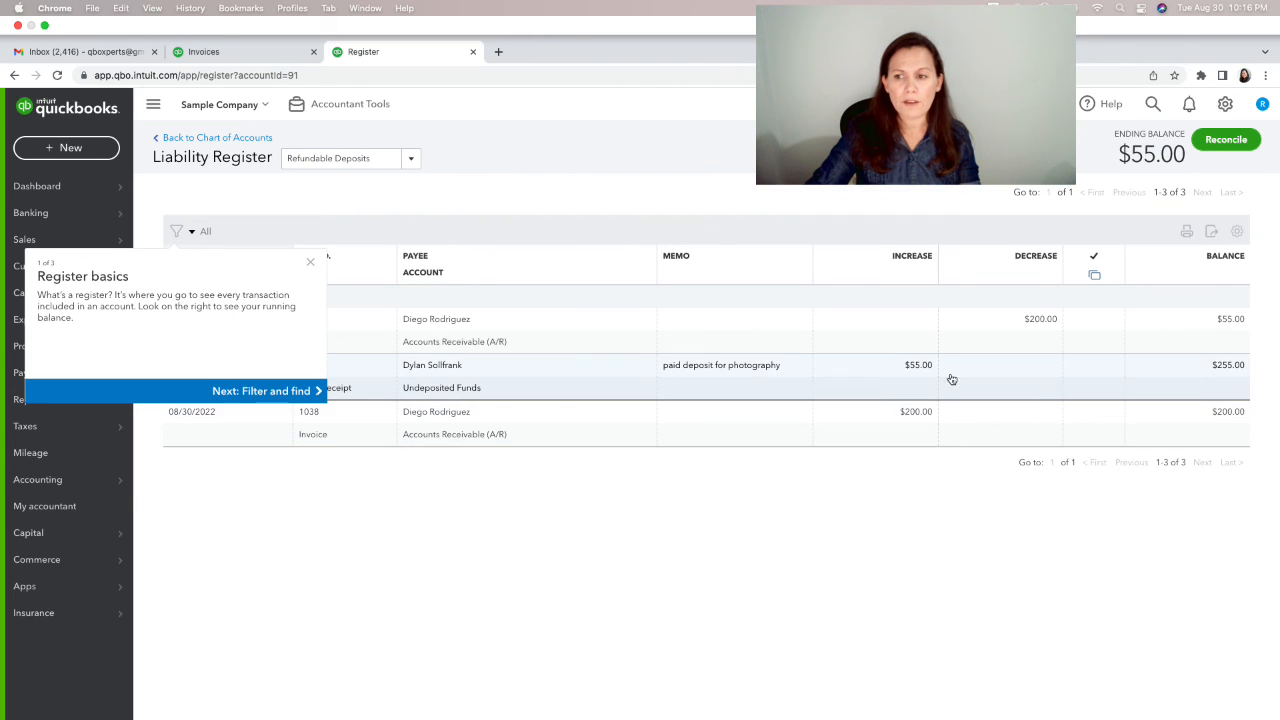
left_click(310, 263)
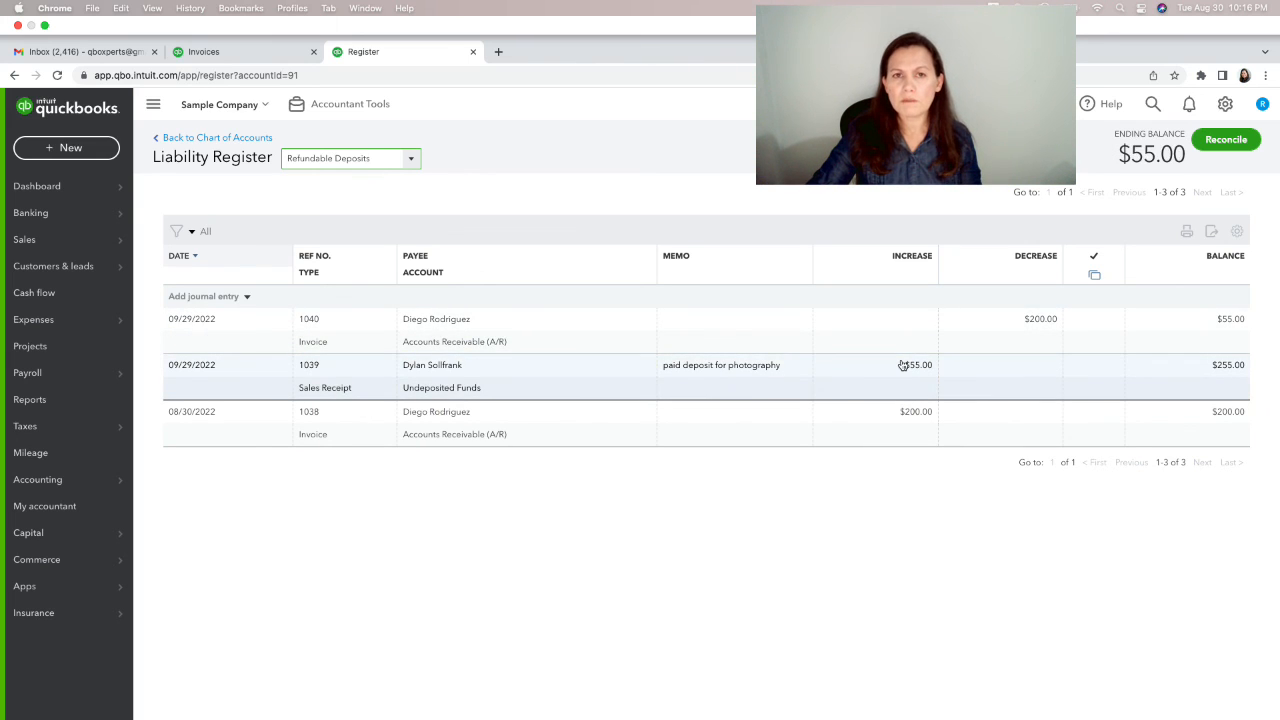
Step: Open the final invoice from the 200 decrease entry to review its payment status, and return to the Refundable Deposits register
left_click(1052, 322)
left_click(1088, 383)
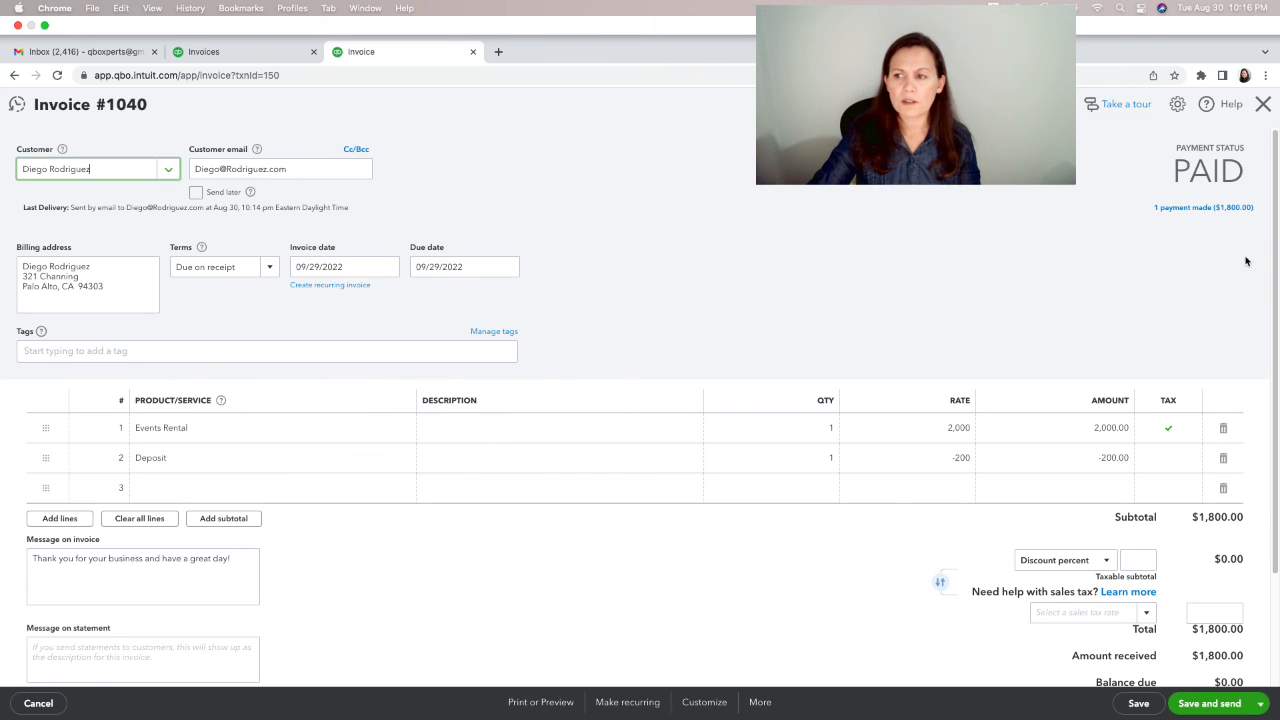
left_click(1263, 105)
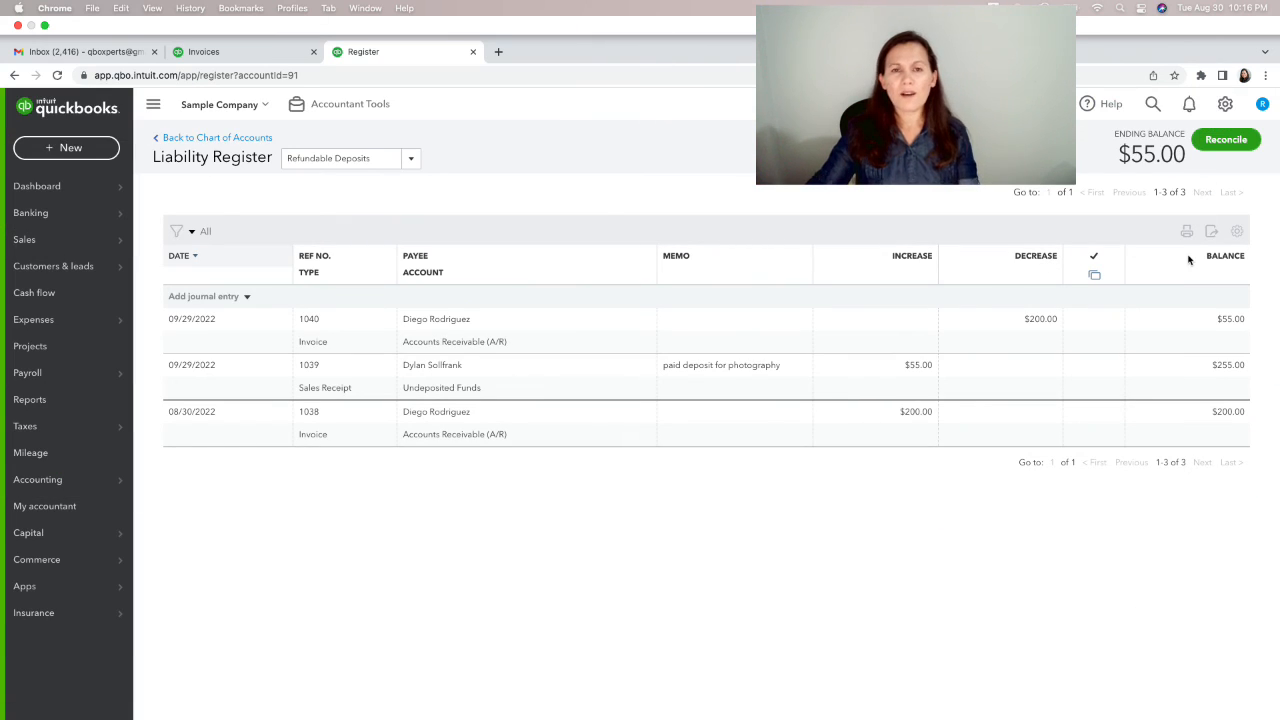